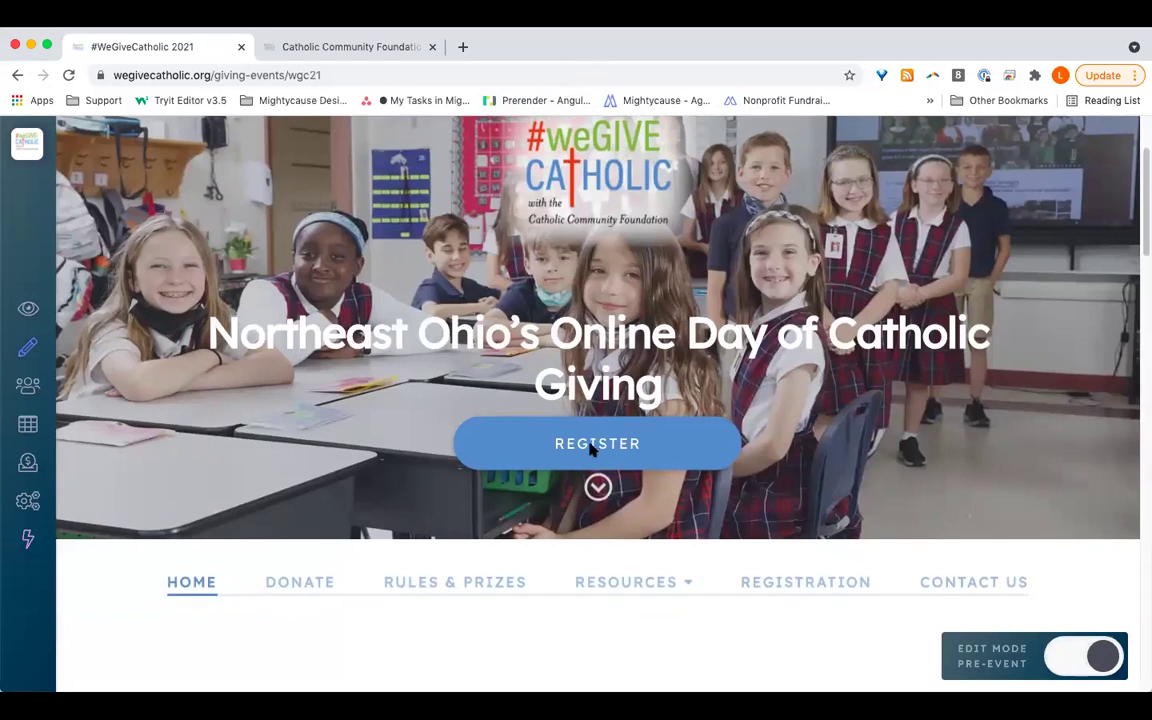
Step: Open the #weGiveCatholic 2021 registration page and scroll past steps 1–3 to the Registration Form box
click(632, 453)
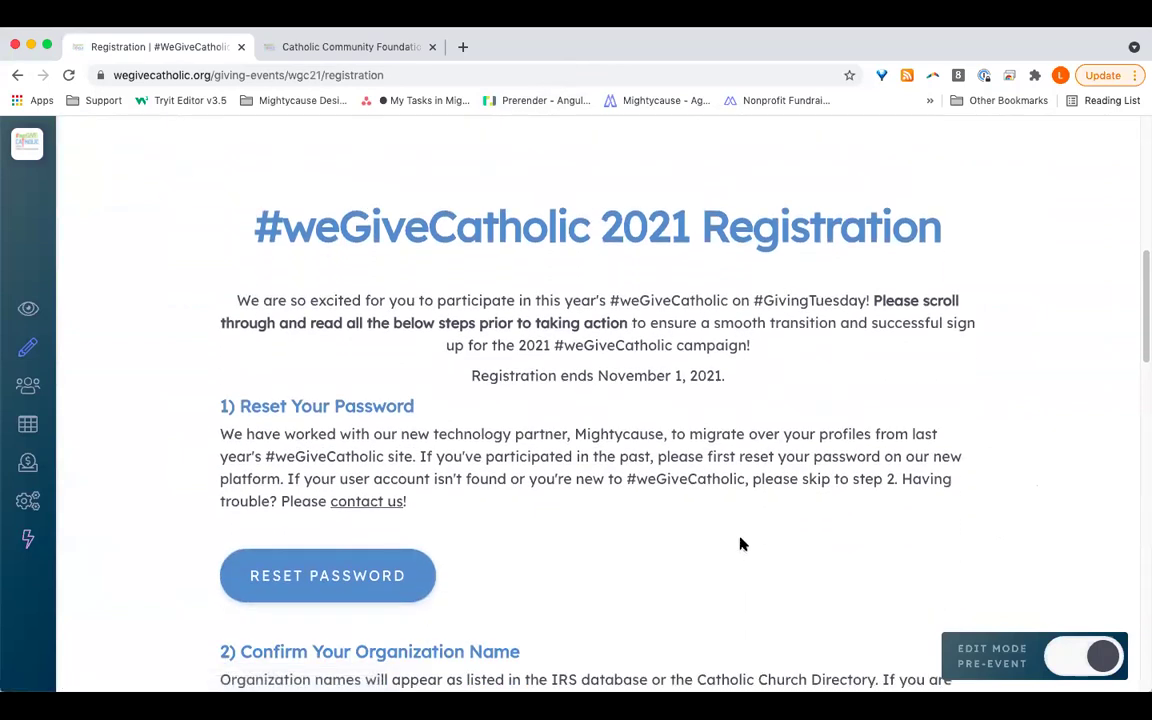
scroll(740, 544, down, 3)
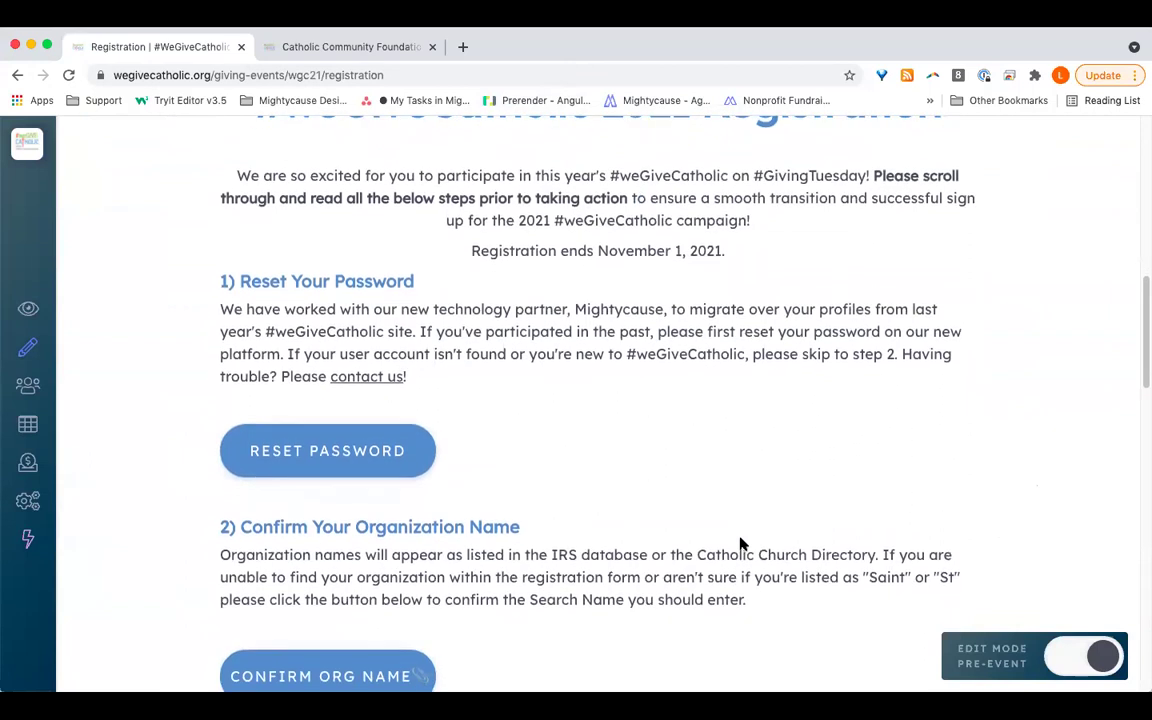
scroll(740, 544, down, 1)
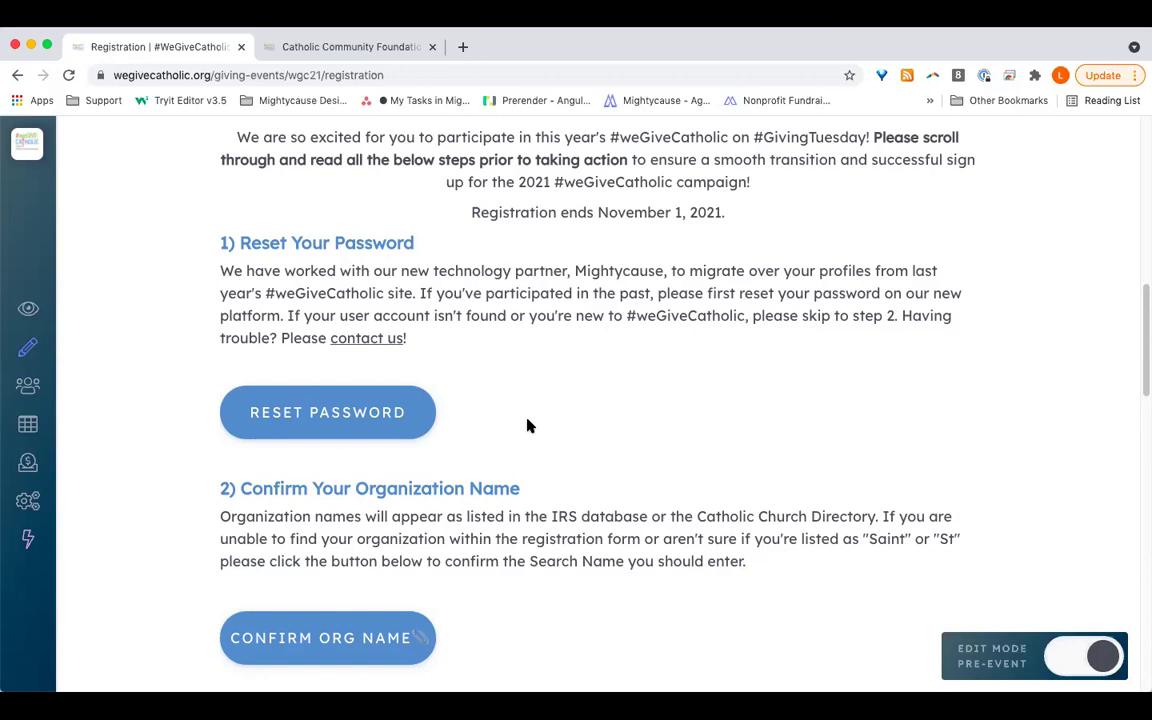
scroll(529, 426, down, 5)
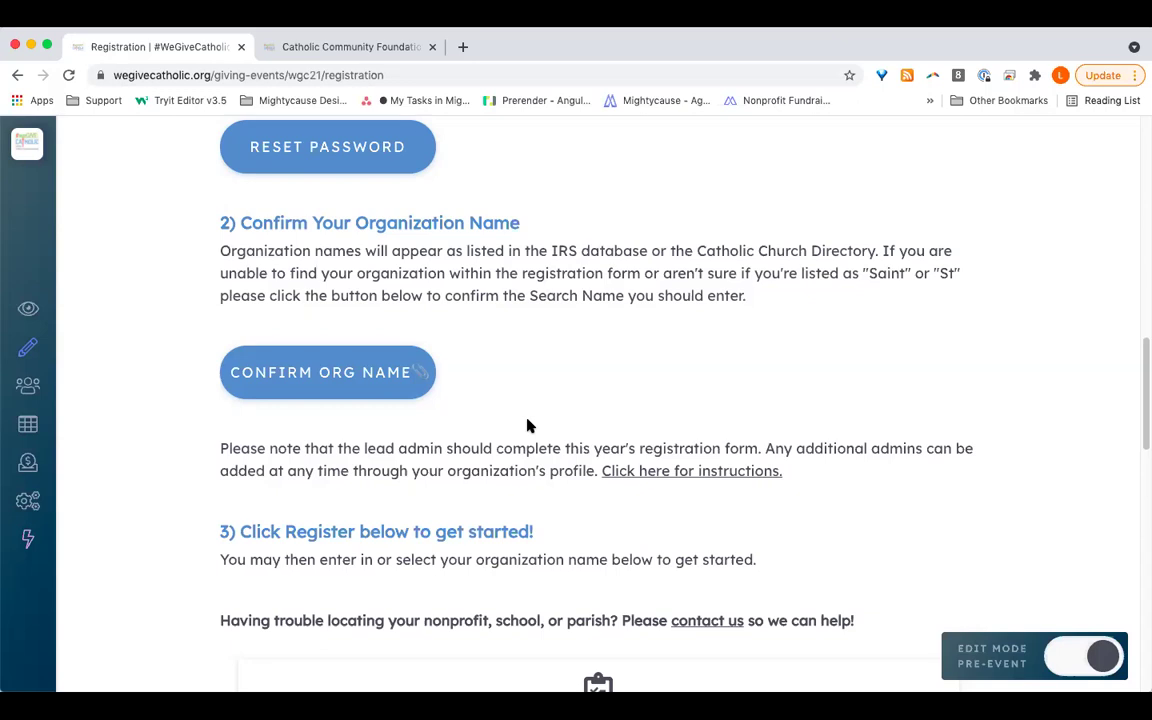
scroll(530, 426, down, 3)
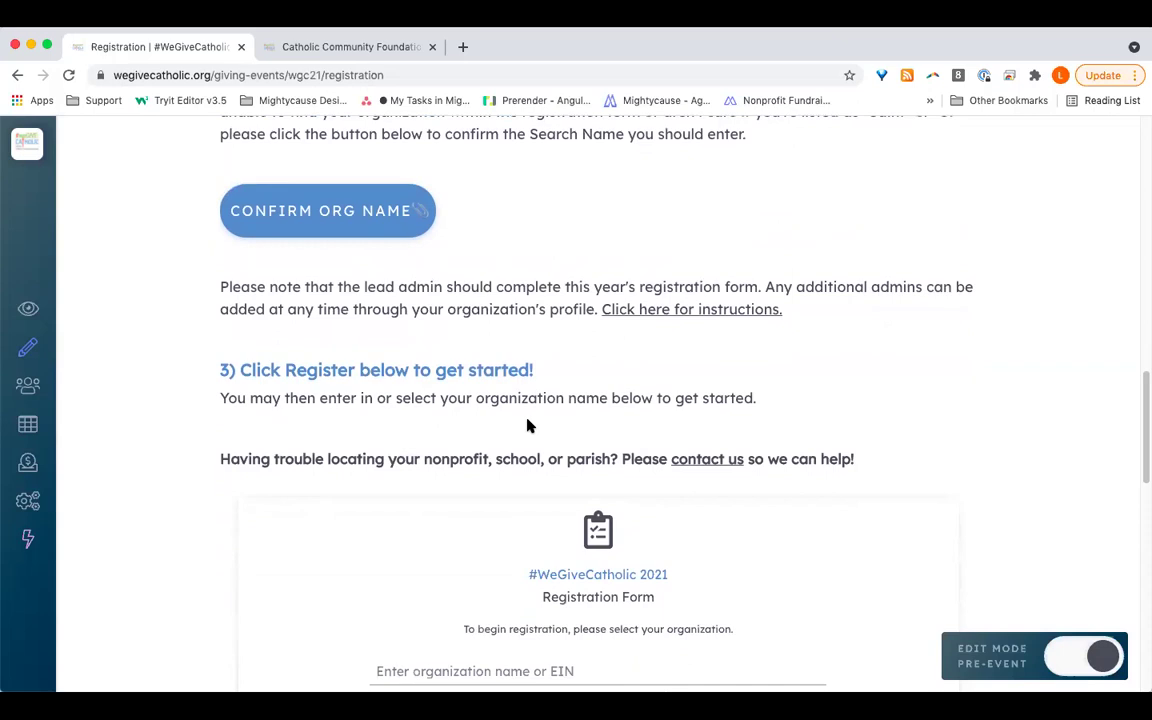
scroll(530, 426, down, 5)
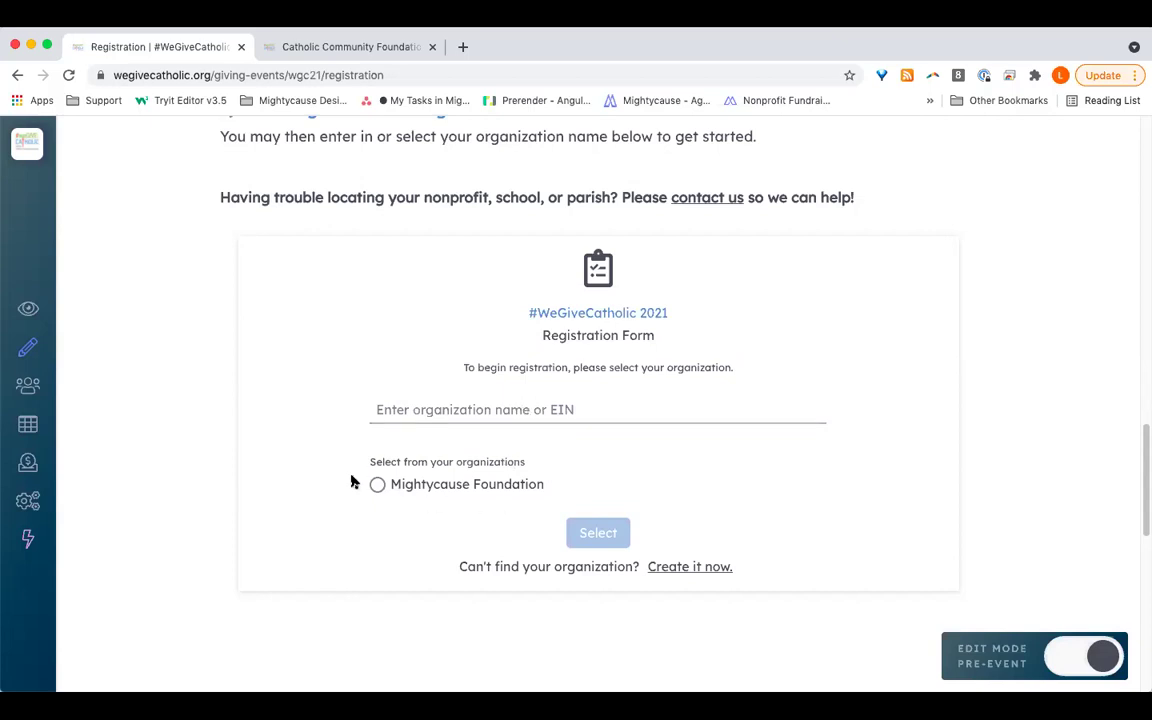
Step: Mark the Mightycause Foundation option, enter 'Mightycause' as the organization, and pick the Mightycause Foundation suggestion
drag(366, 466, 549, 470)
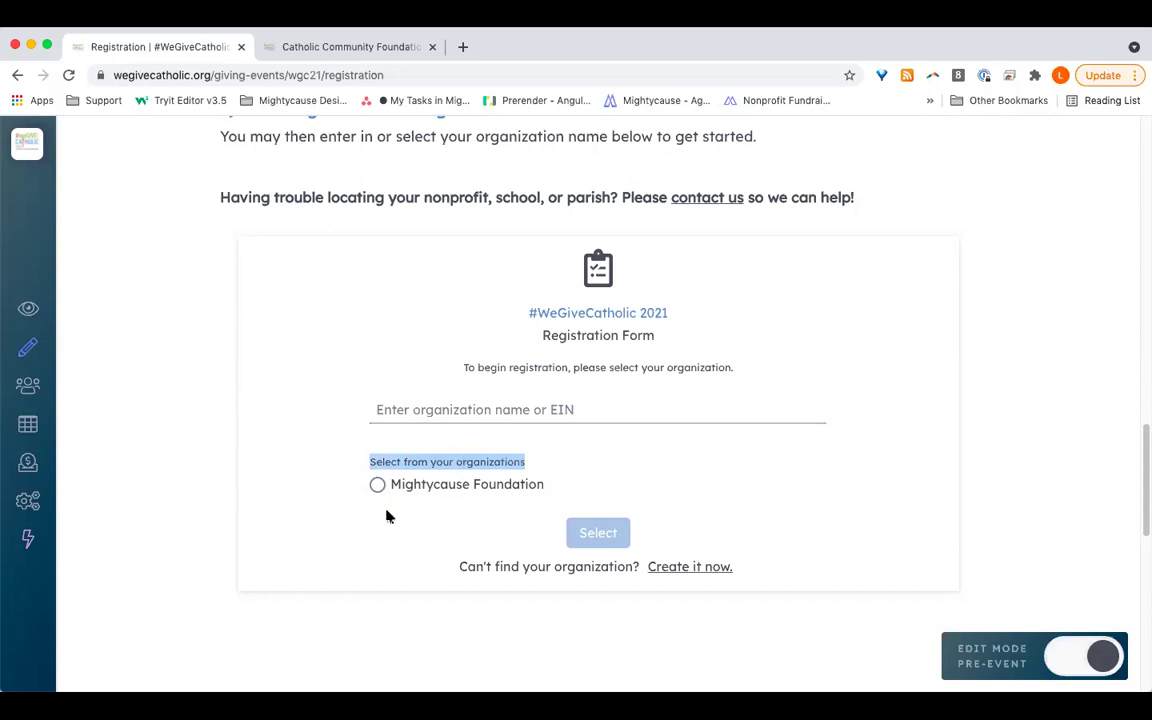
click(466, 487)
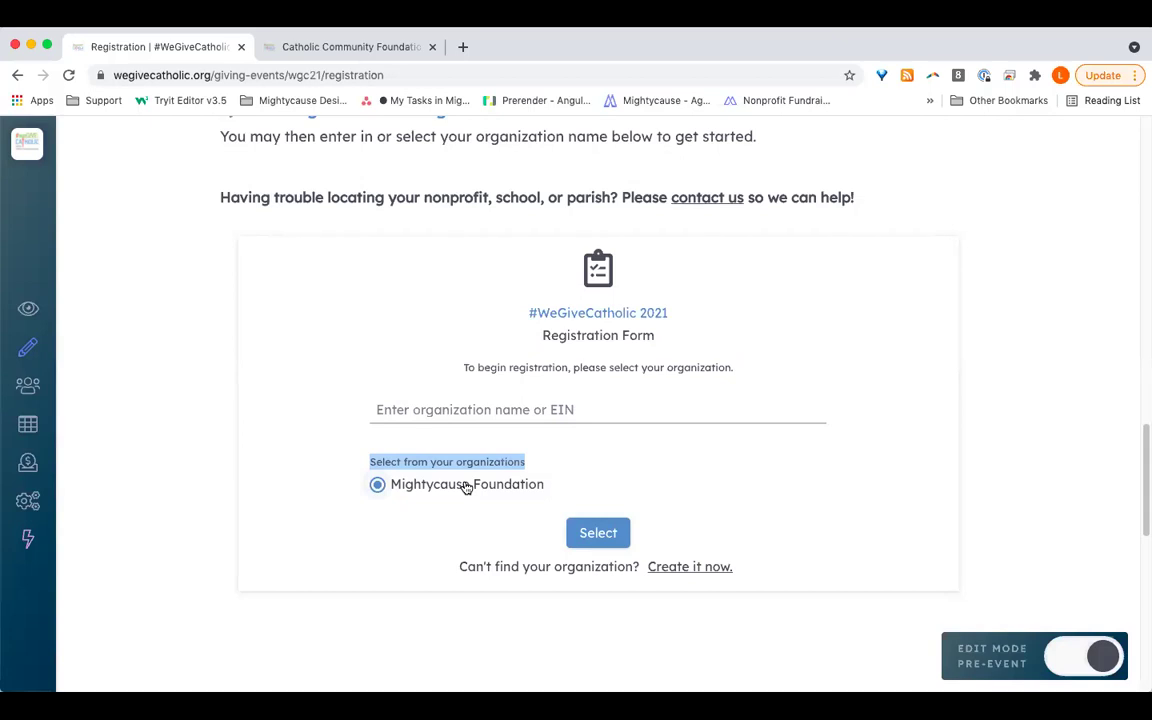
click(473, 404)
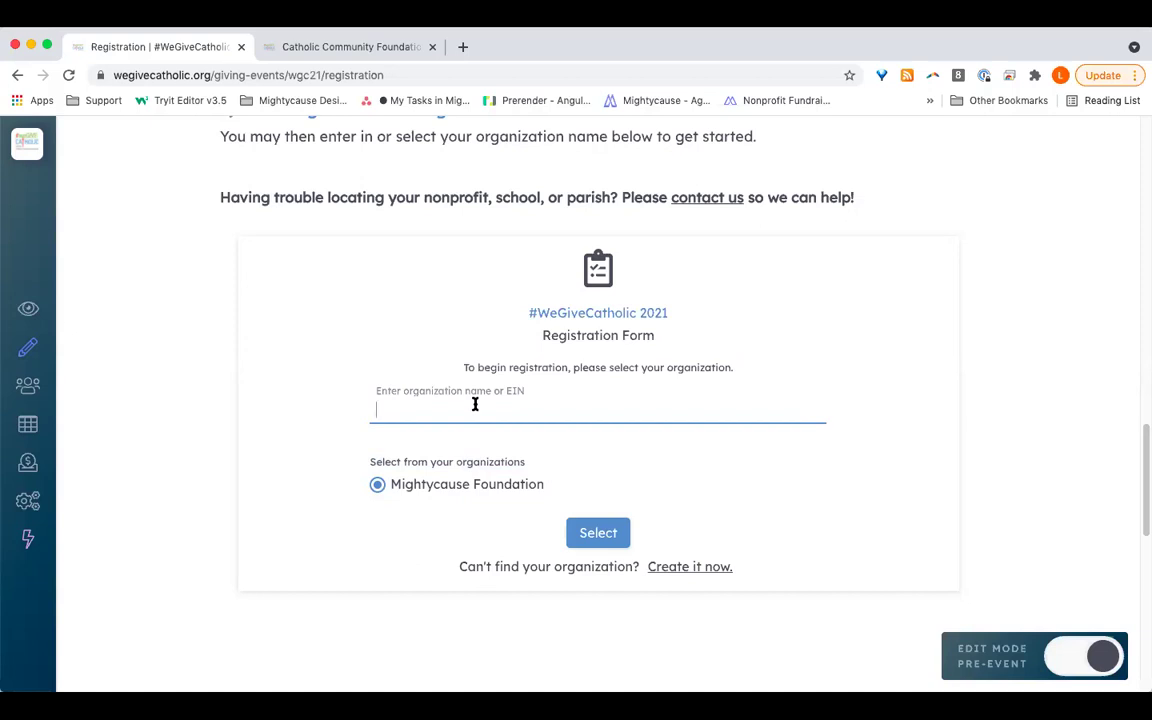
text(Mightycause)
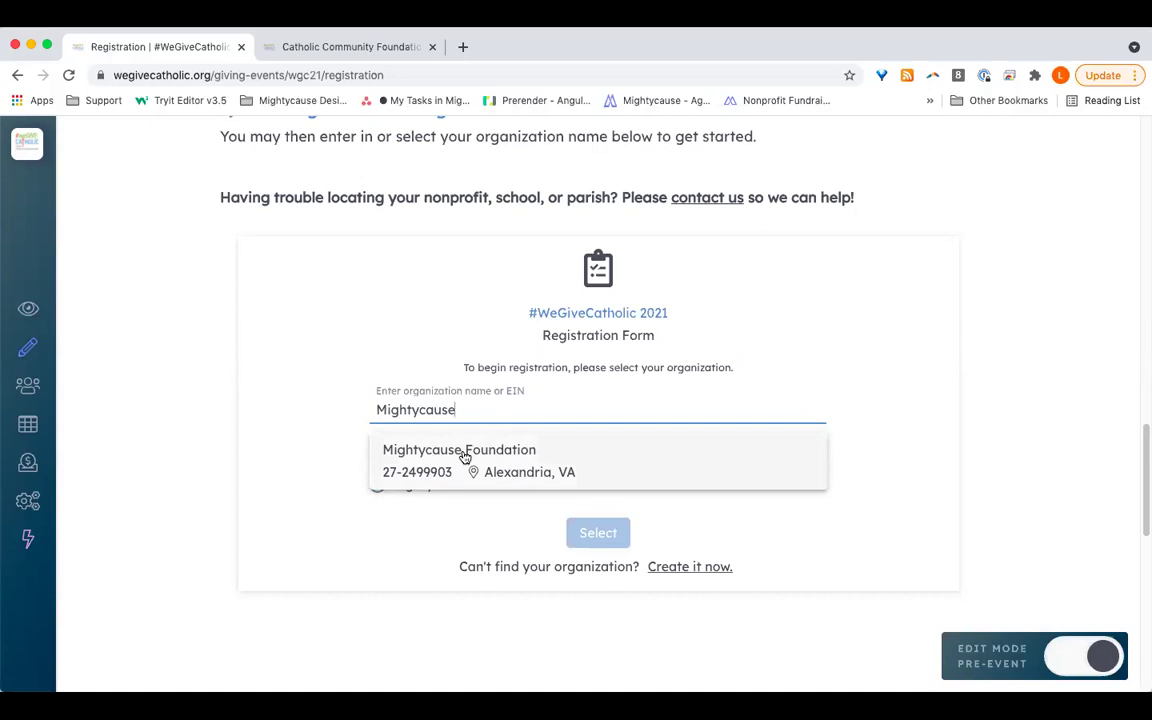
click(497, 449)
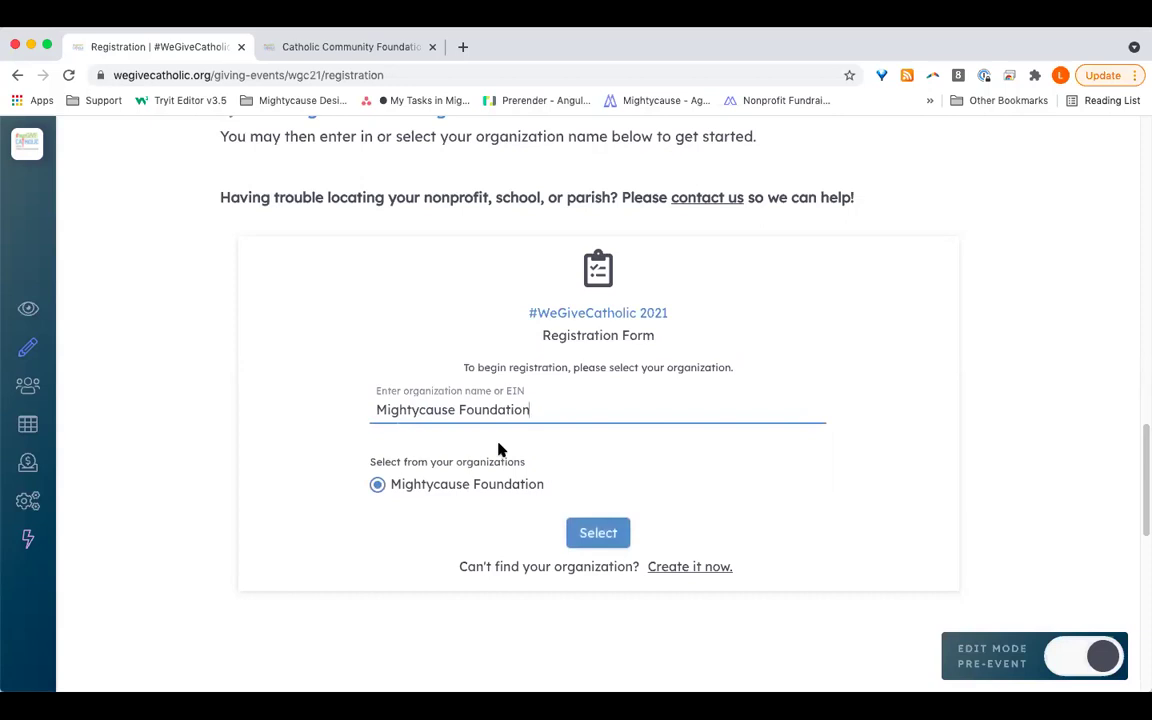
Step: Confirm the selected organization and fill in the lead admin's first name, last name and e-mail
click(607, 535)
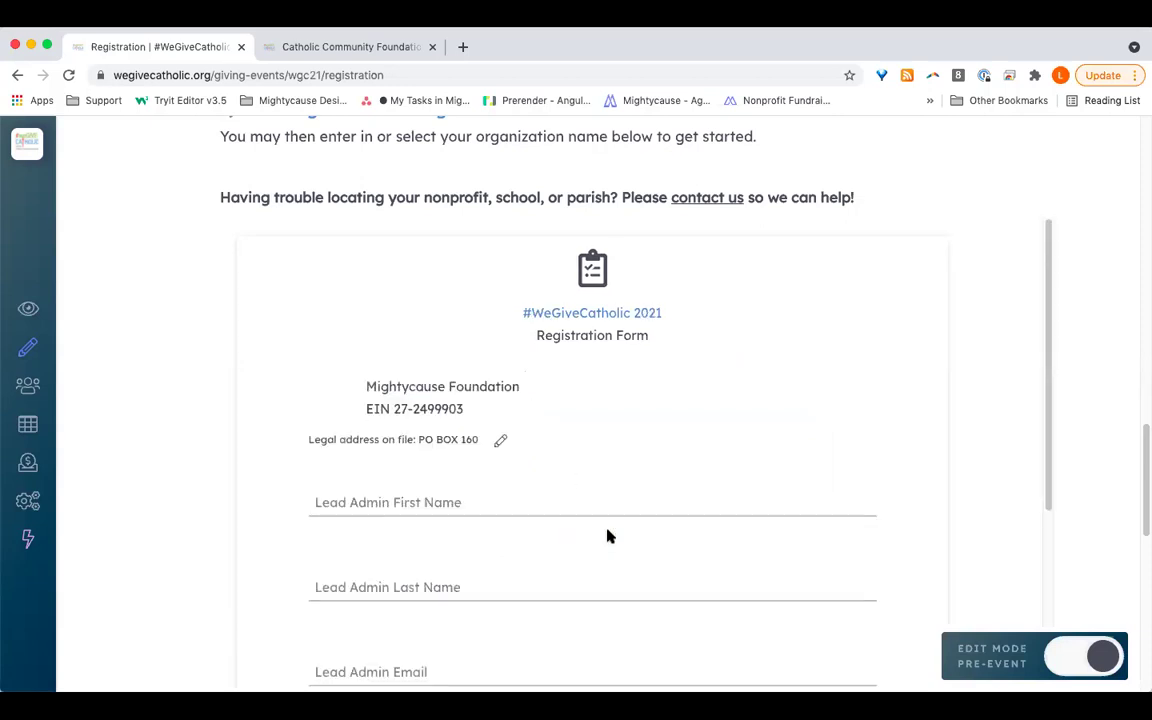
scroll(607, 537, down, 2)
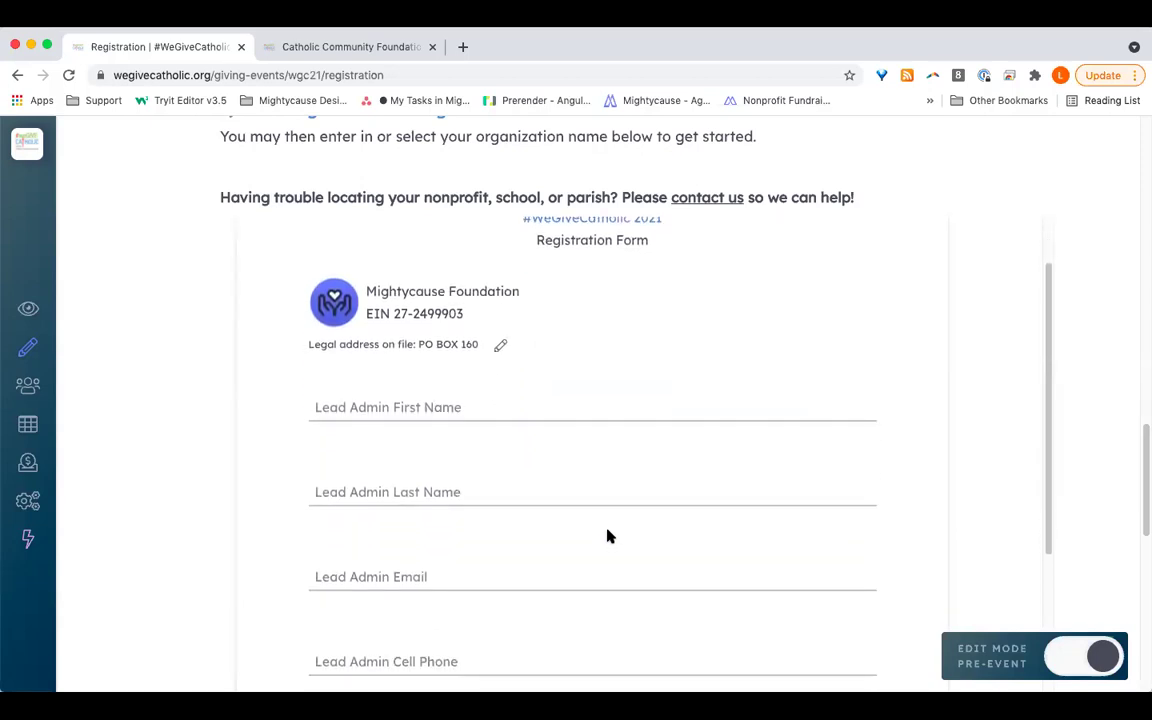
scroll(607, 535, down, 2)
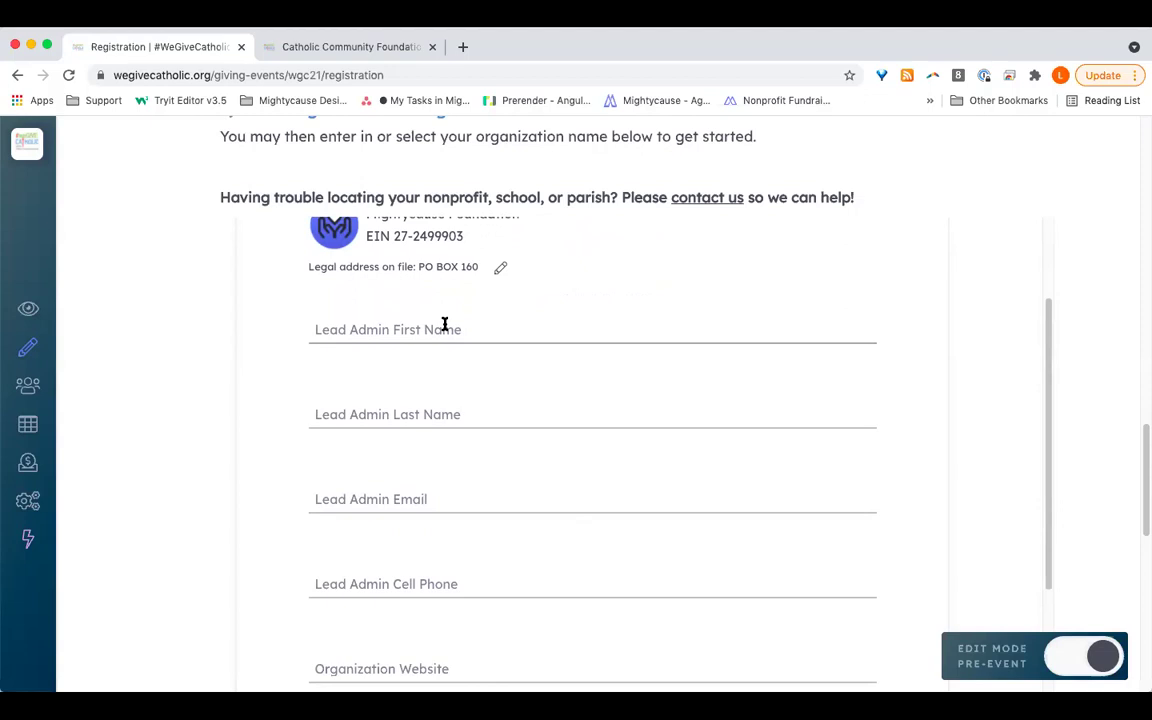
click(445, 325)
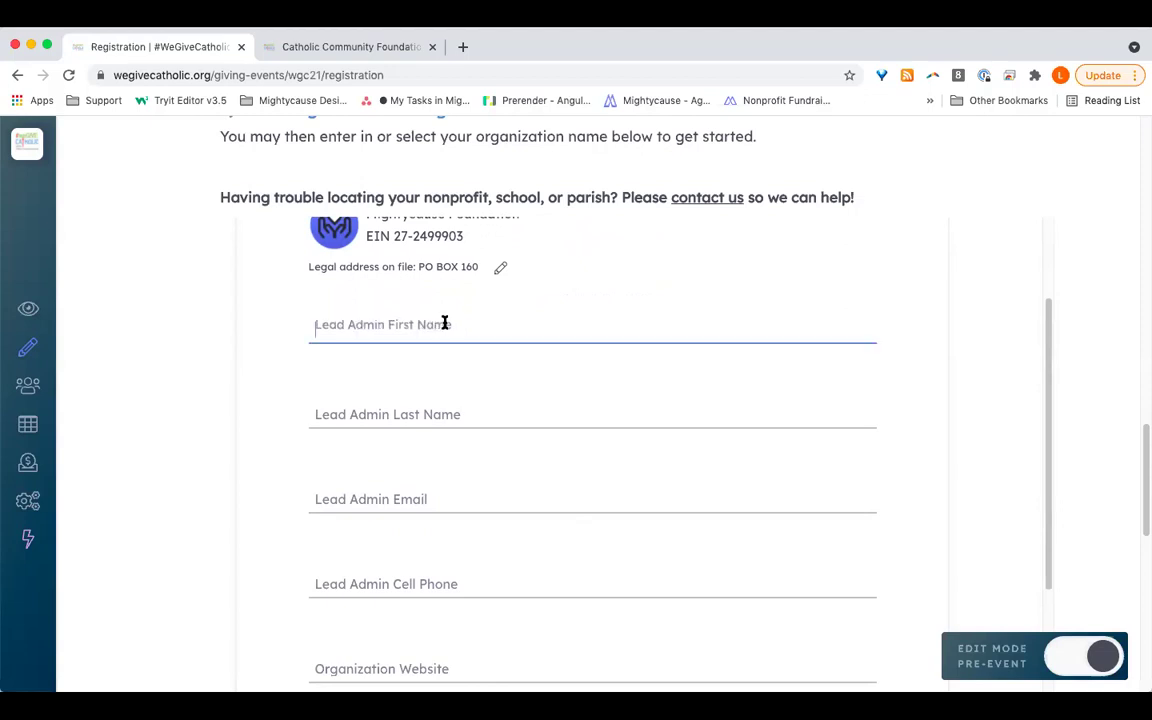
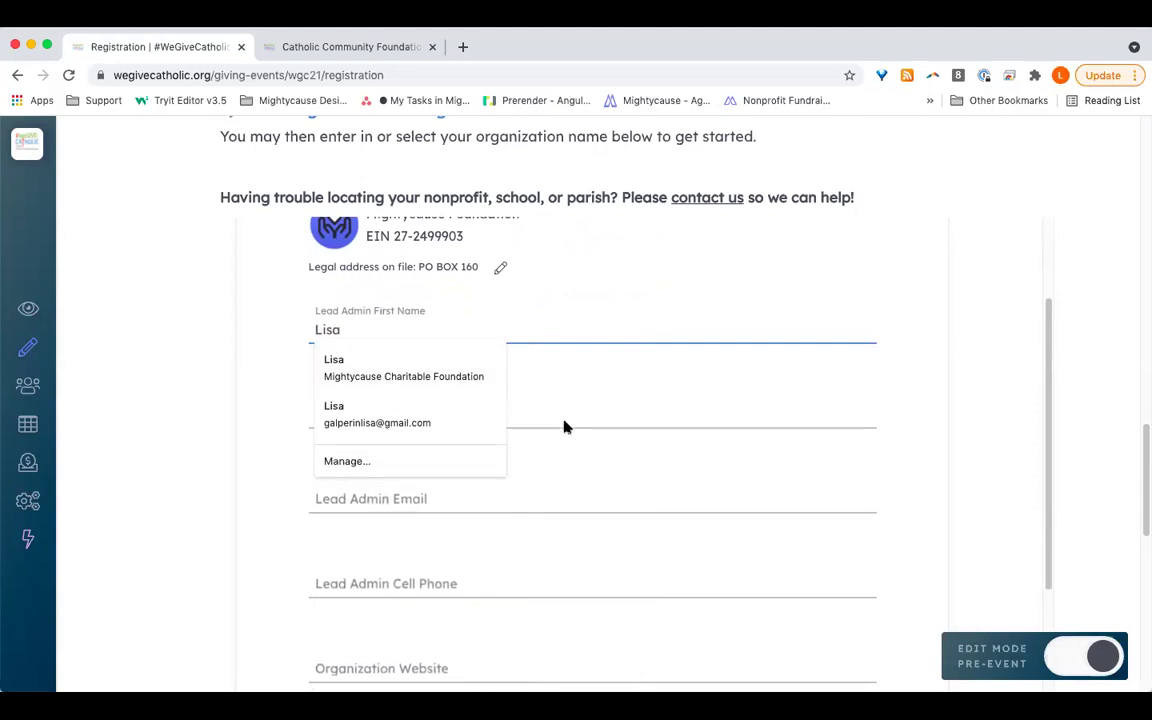
click(581, 408)
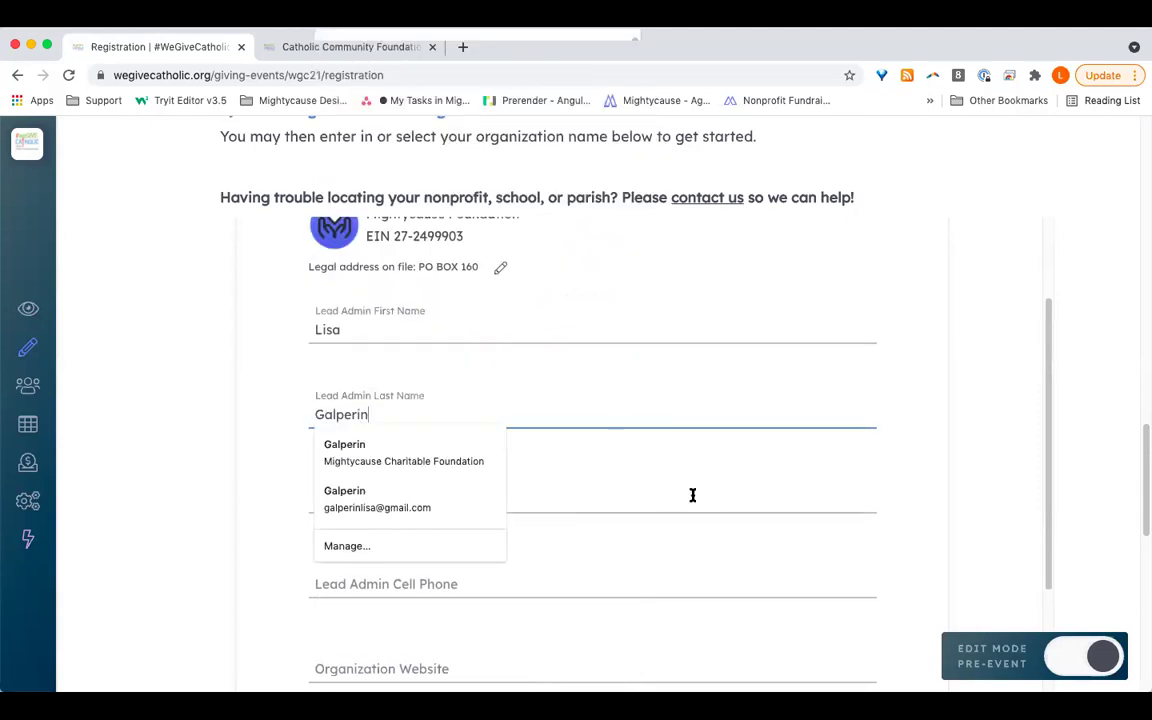
click(681, 499)
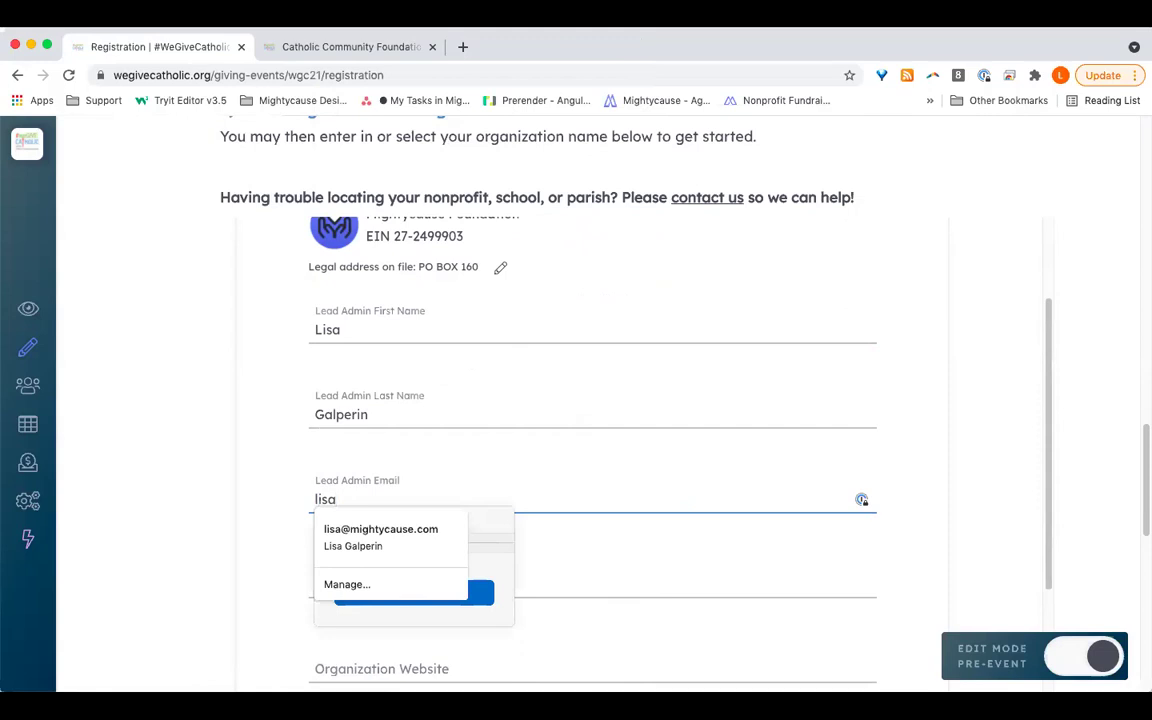
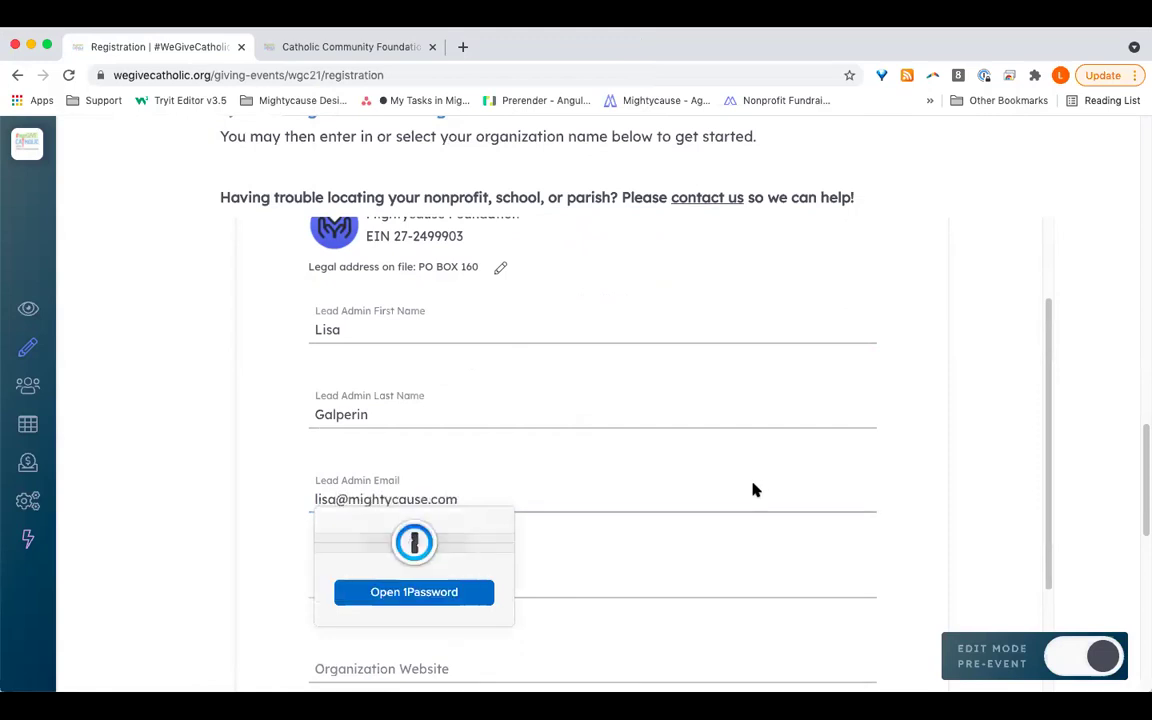
Step: Enter the lead admin's cell phone number, correcting its last digit
scroll(700, 470, down, 3)
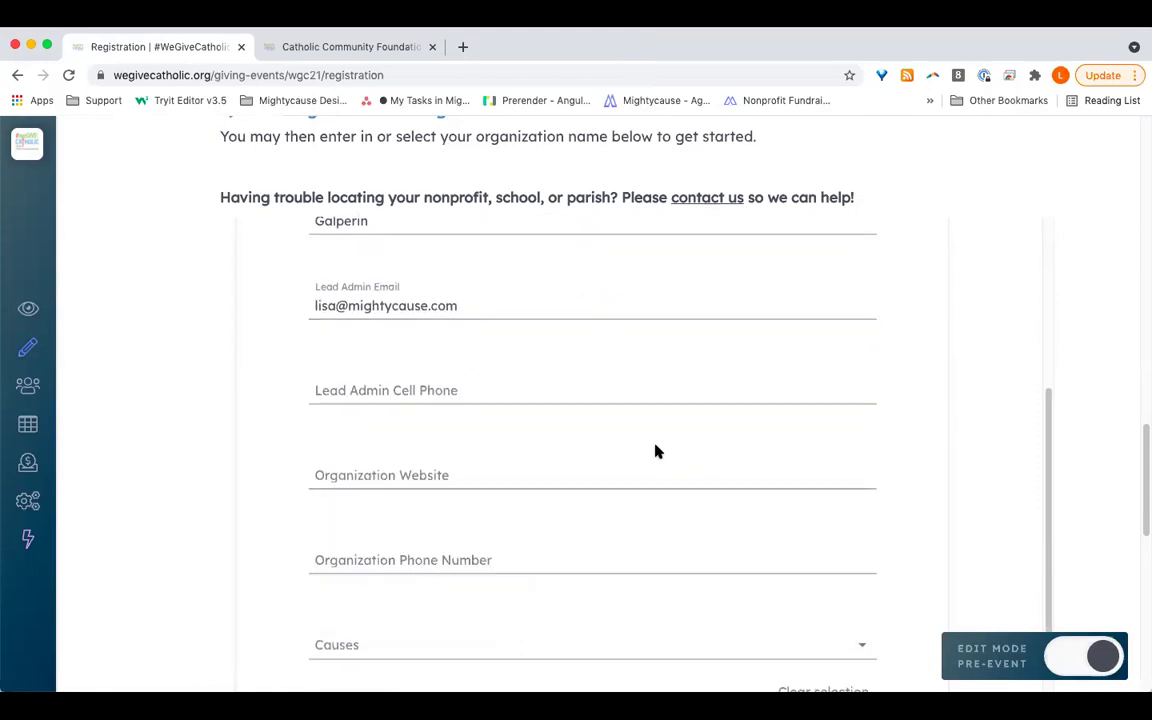
click(458, 385)
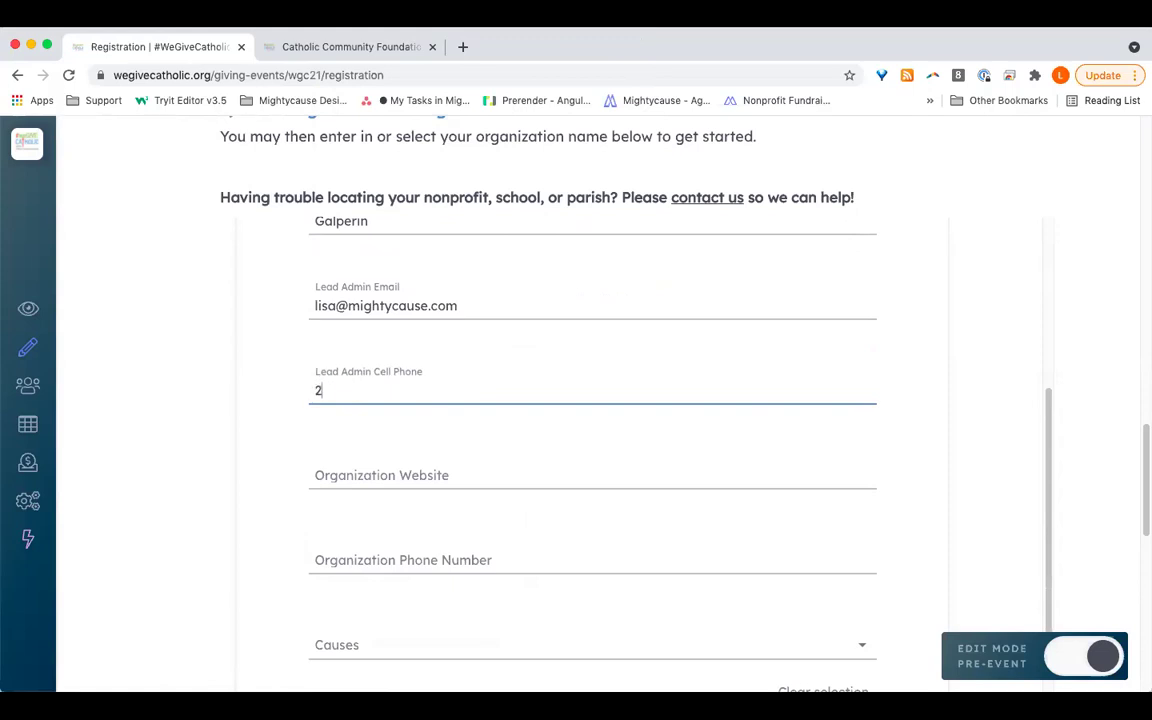
click(412, 475)
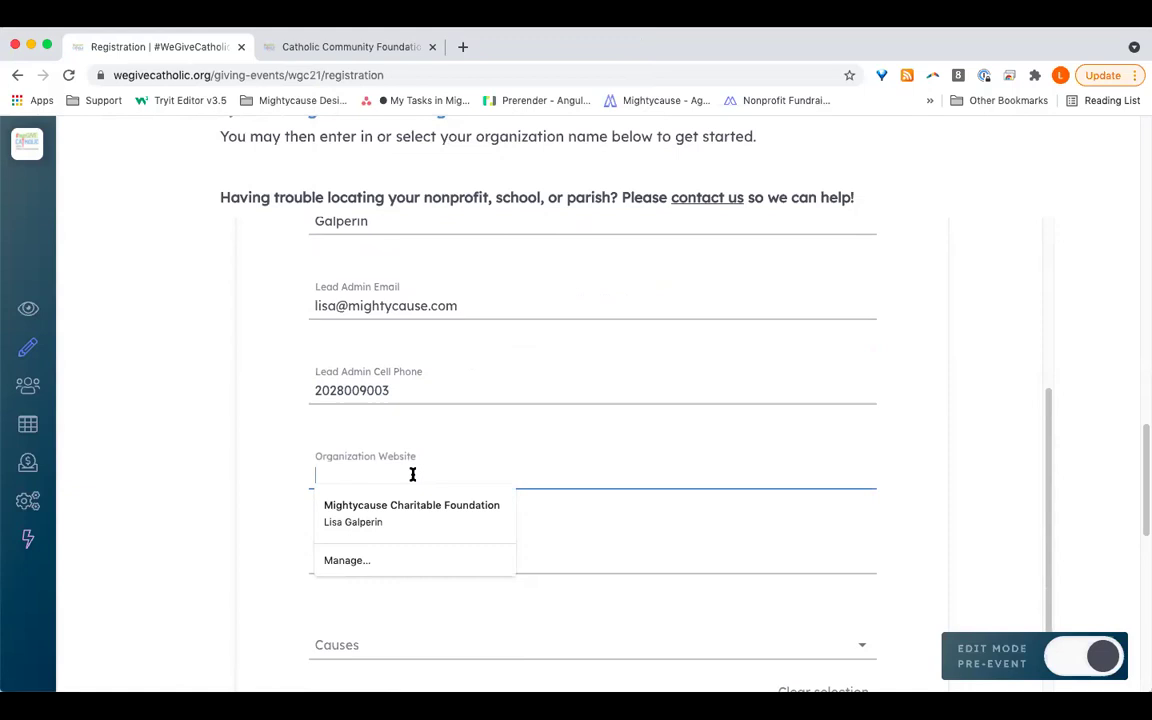
scroll(411, 481, down, 2)
text(www.mightycause.con)
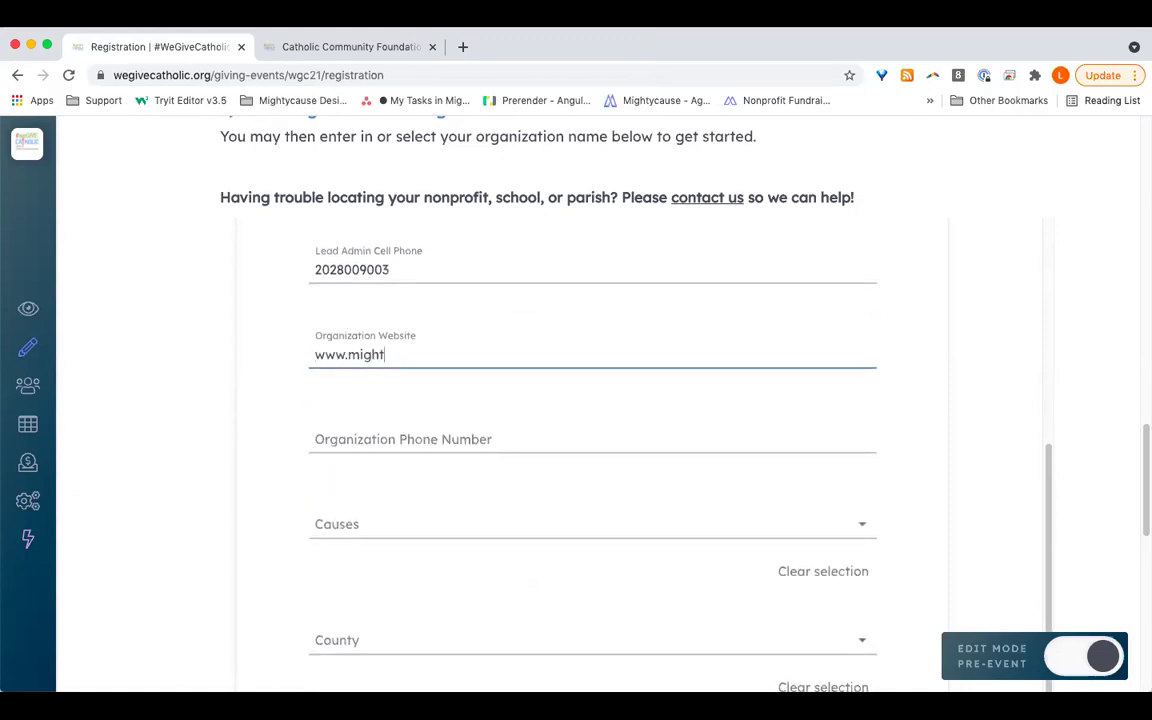
key(BackSpace)
text(m)
scroll(509, 483, down, 2)
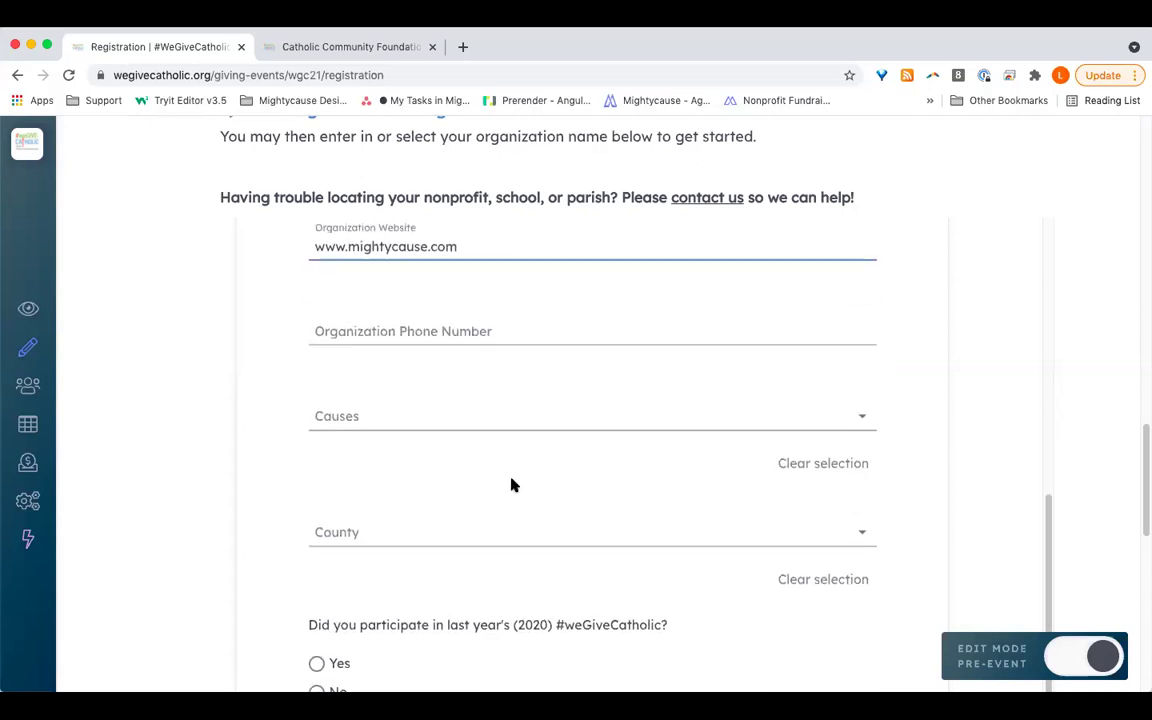
Step: Fill Organization Phone Number by copying the lead admin's cell number into it
click(437, 340)
text(202)
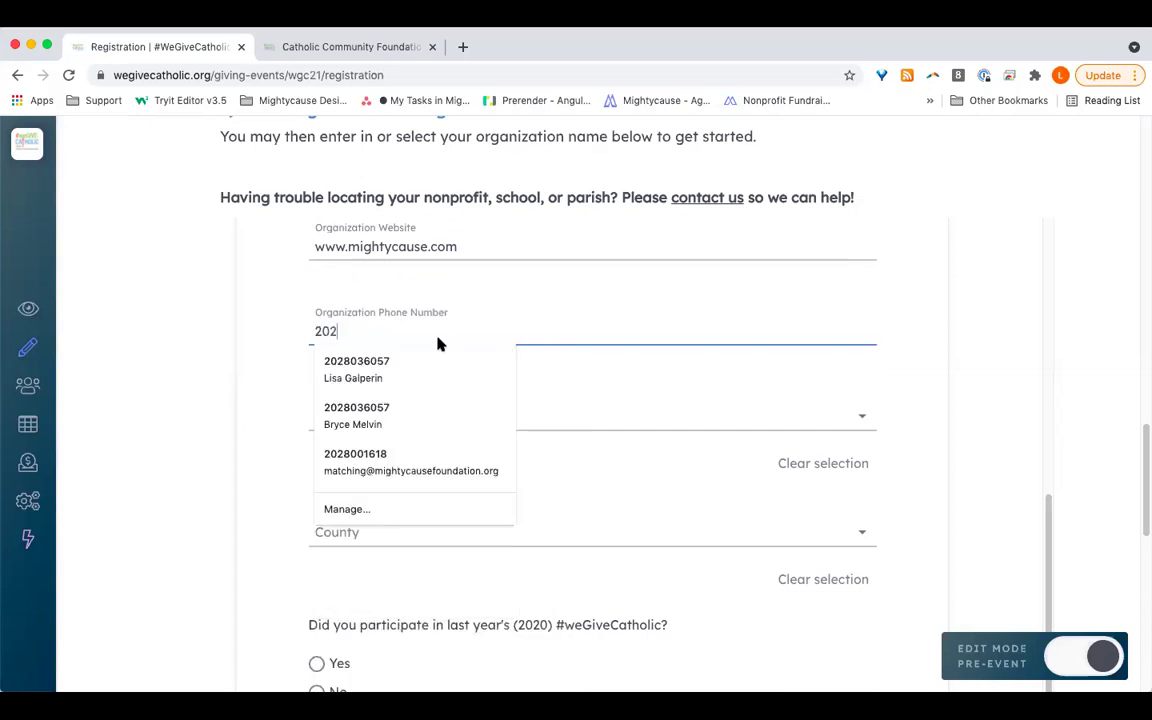
scroll(440, 320, up, 2)
double_click(388, 273)
key(super+c)
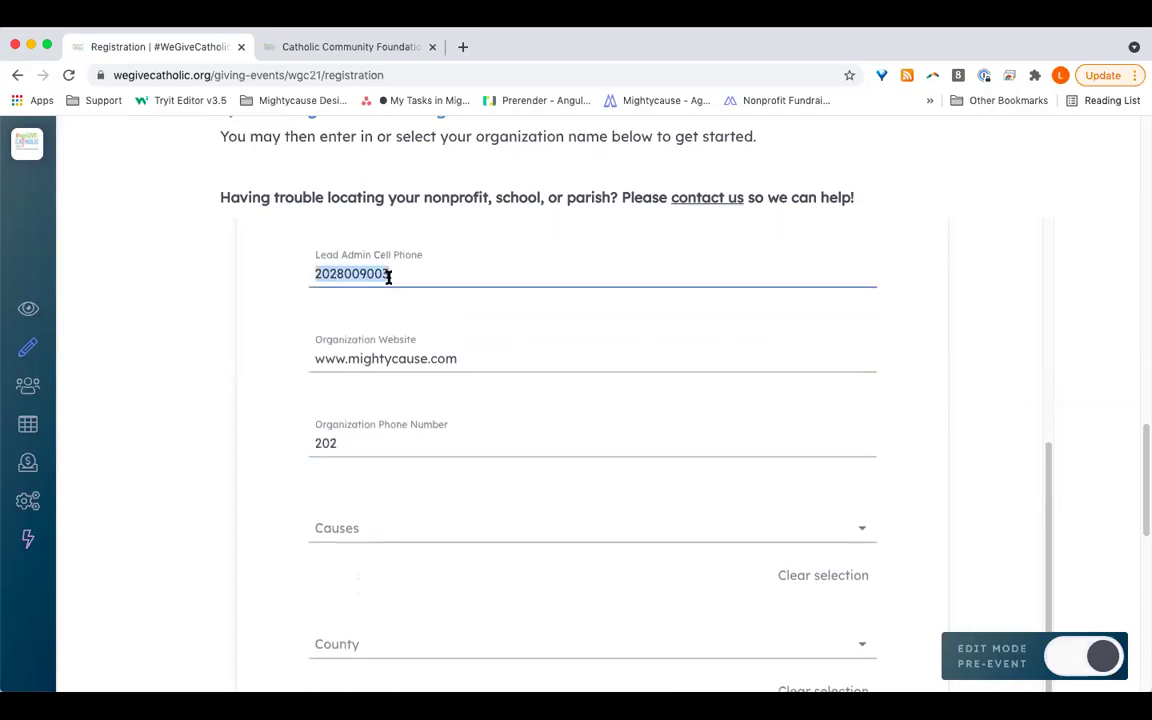
double_click(374, 442)
key(super+v)
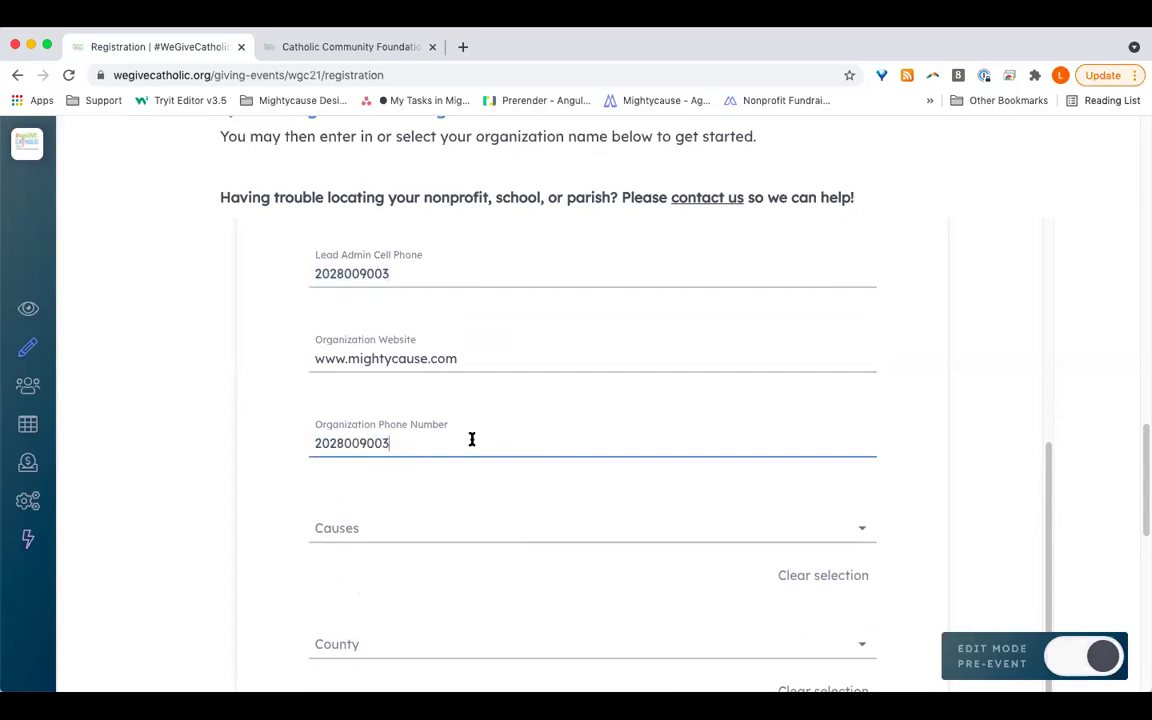
scroll(470, 440, down, 3)
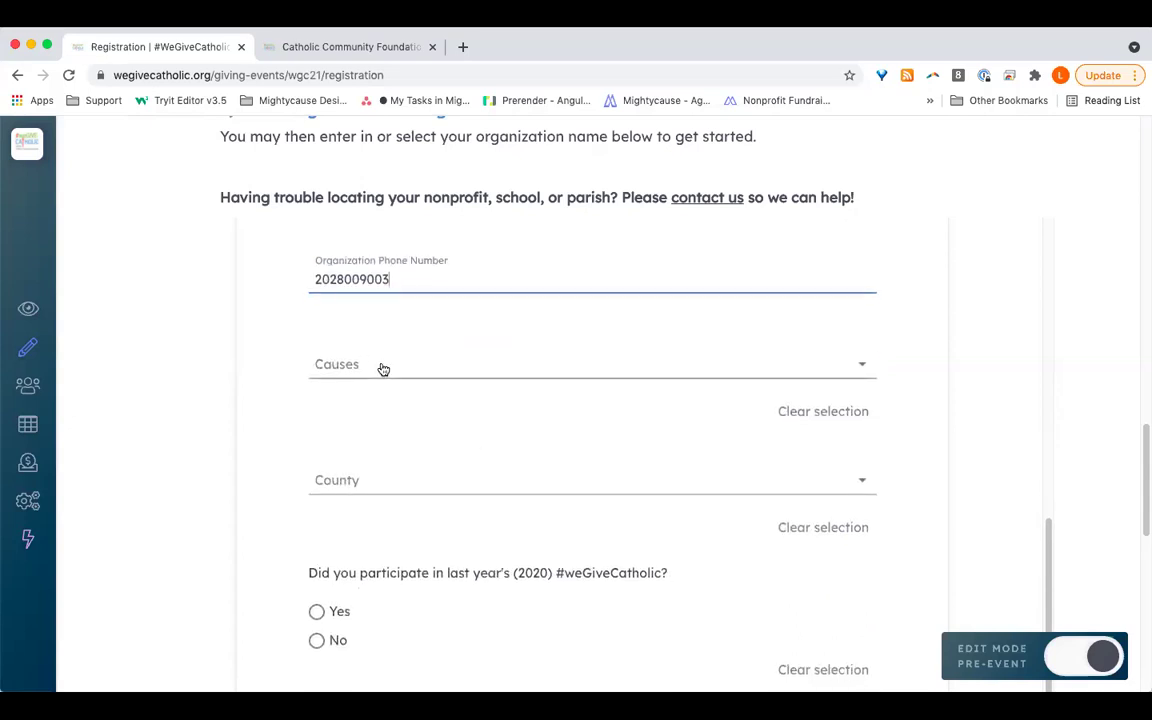
Step: Choose Community as the cause and Ashland as the county
click(383, 369)
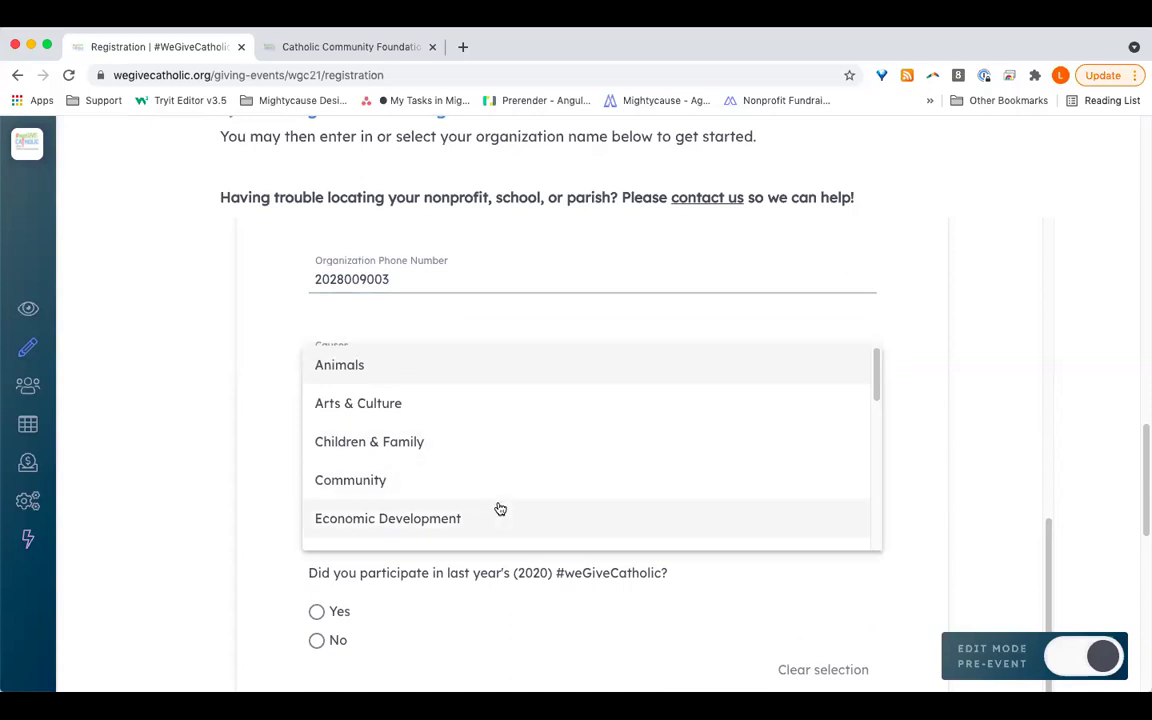
click(409, 482)
scroll(500, 505, down, 3)
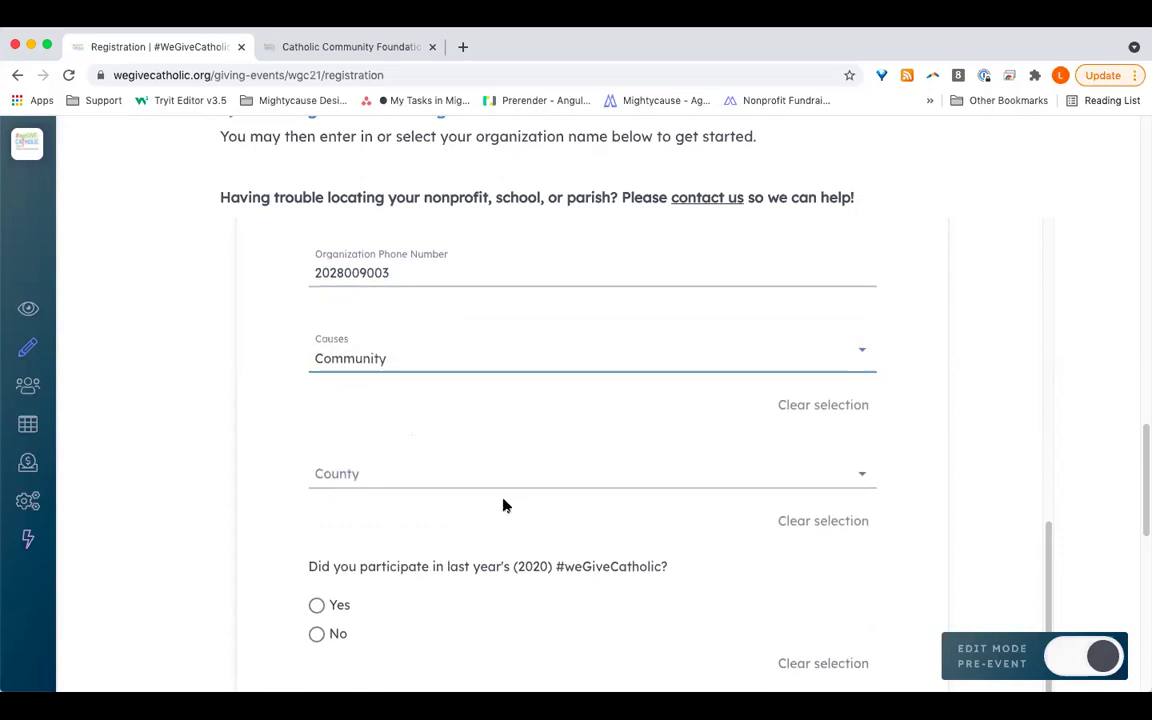
click(386, 404)
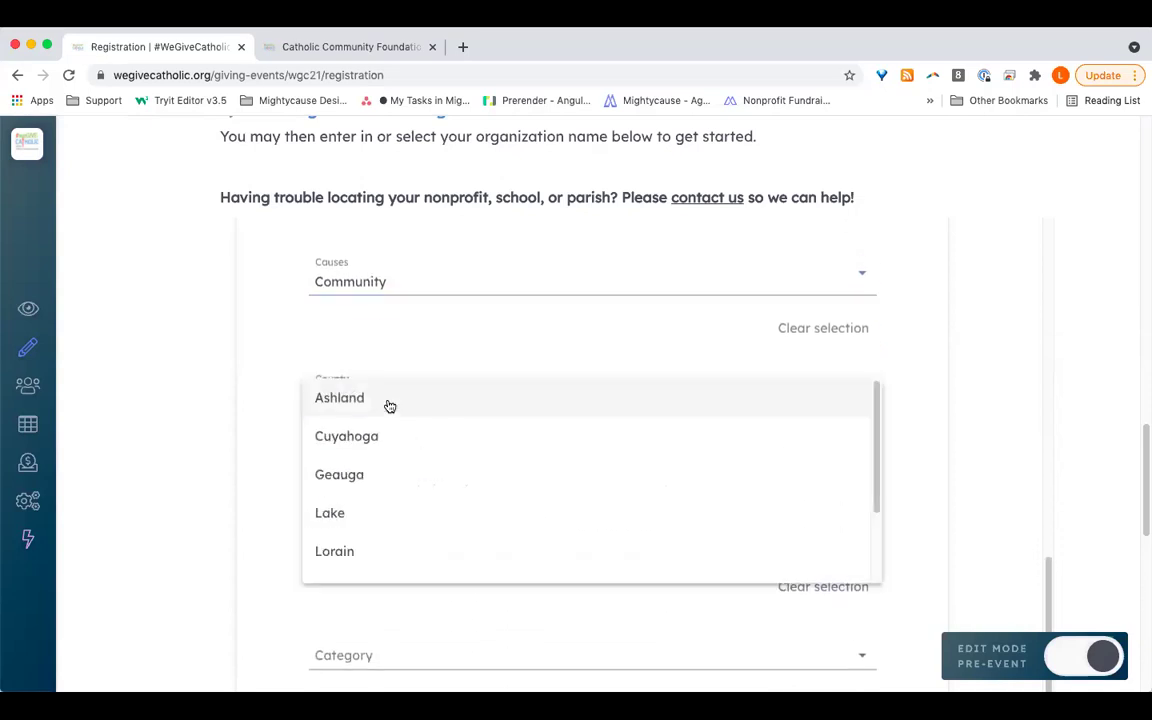
click(347, 401)
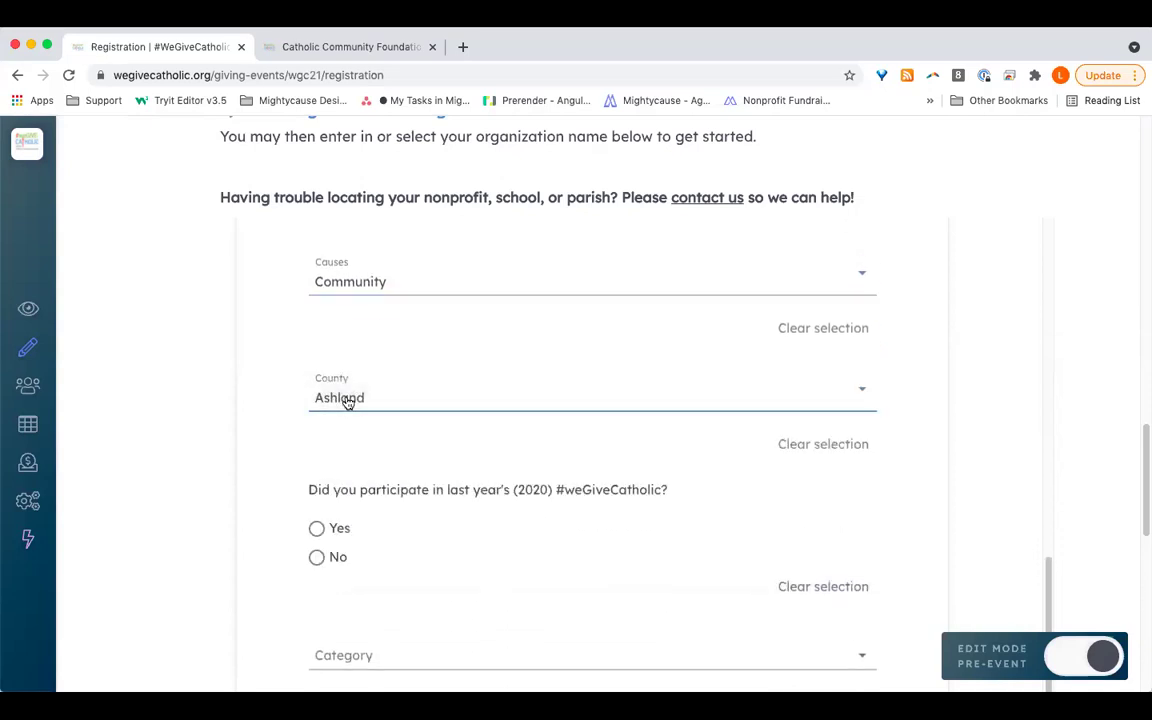
Step: Answer No to having participated in #weGiveCatholic 2020
scroll(455, 545, down, 1)
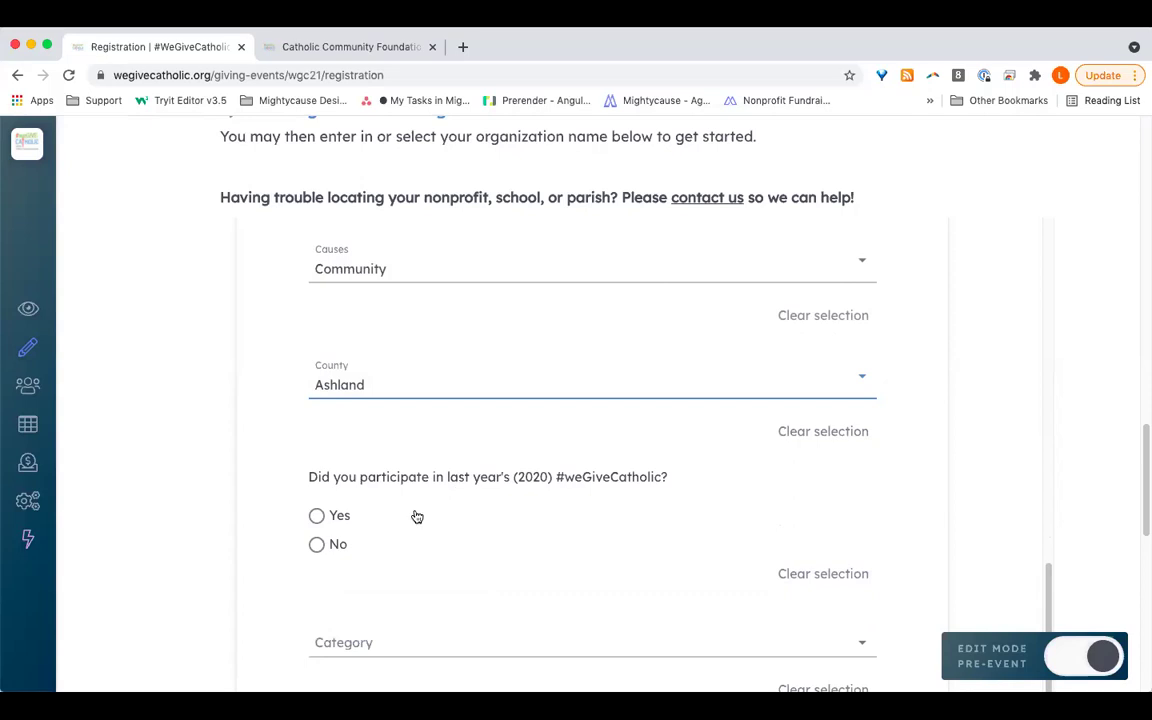
click(317, 545)
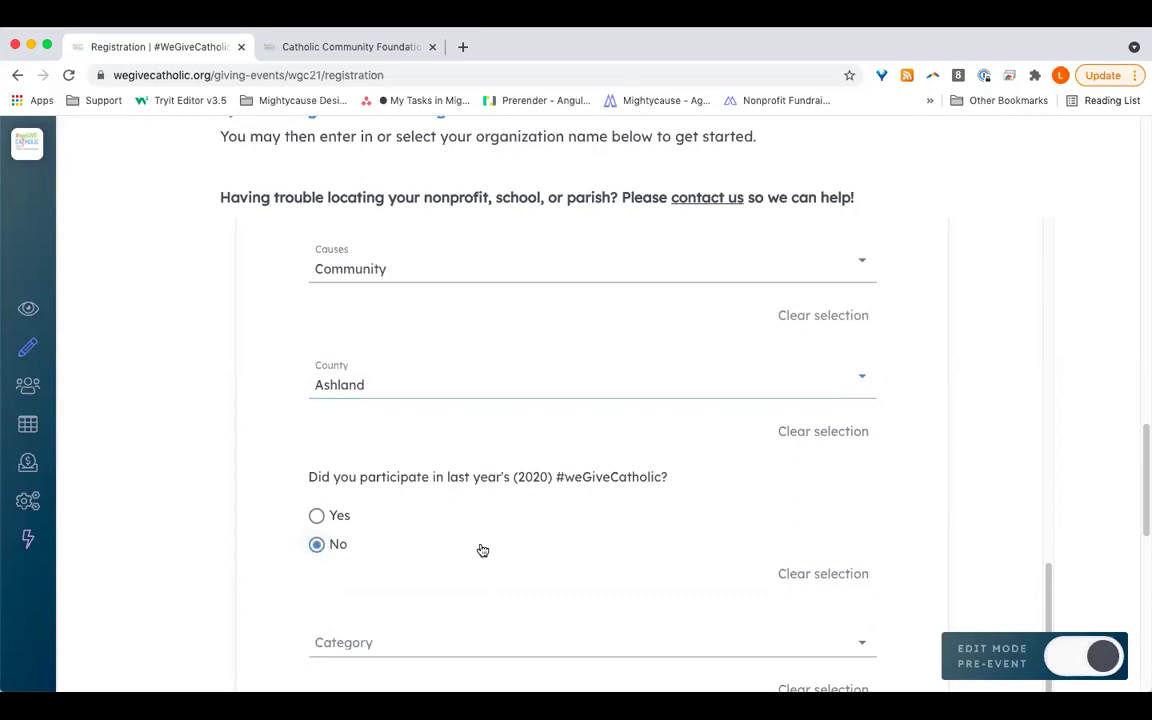
click(478, 651)
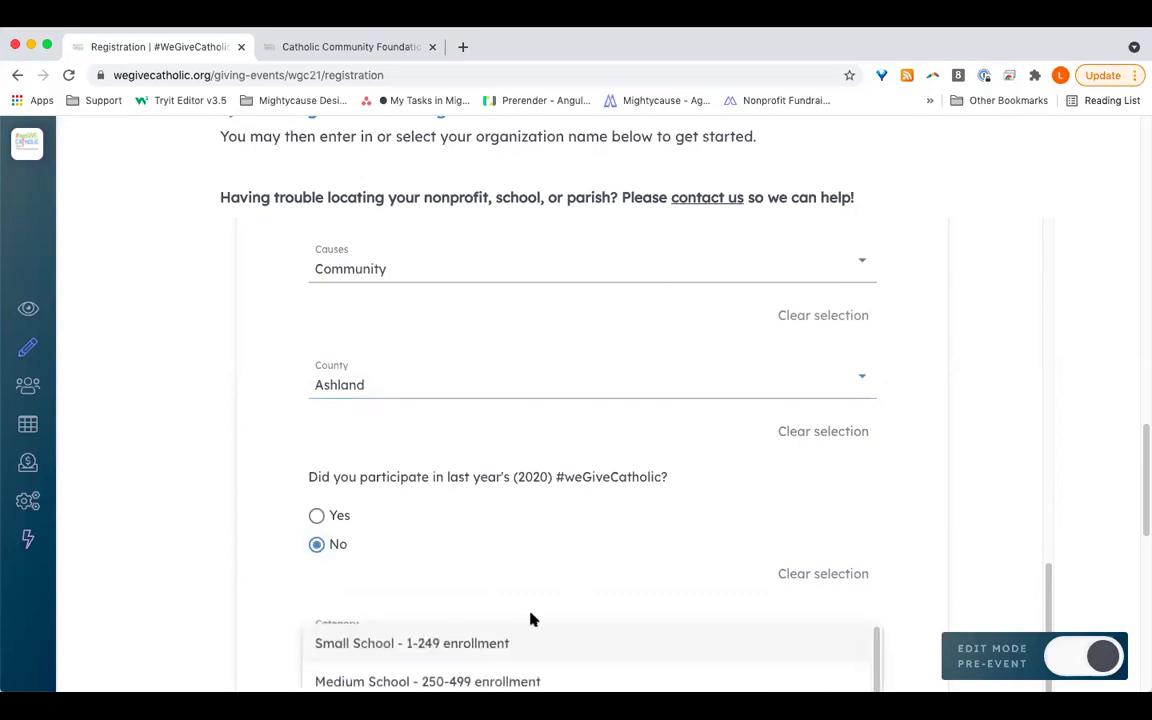
Step: Pick 'Other nonprofit in the Catholic Directory' from the bottom of the Category list
scroll(530, 617, down, 5)
scroll(640, 365, up, 2)
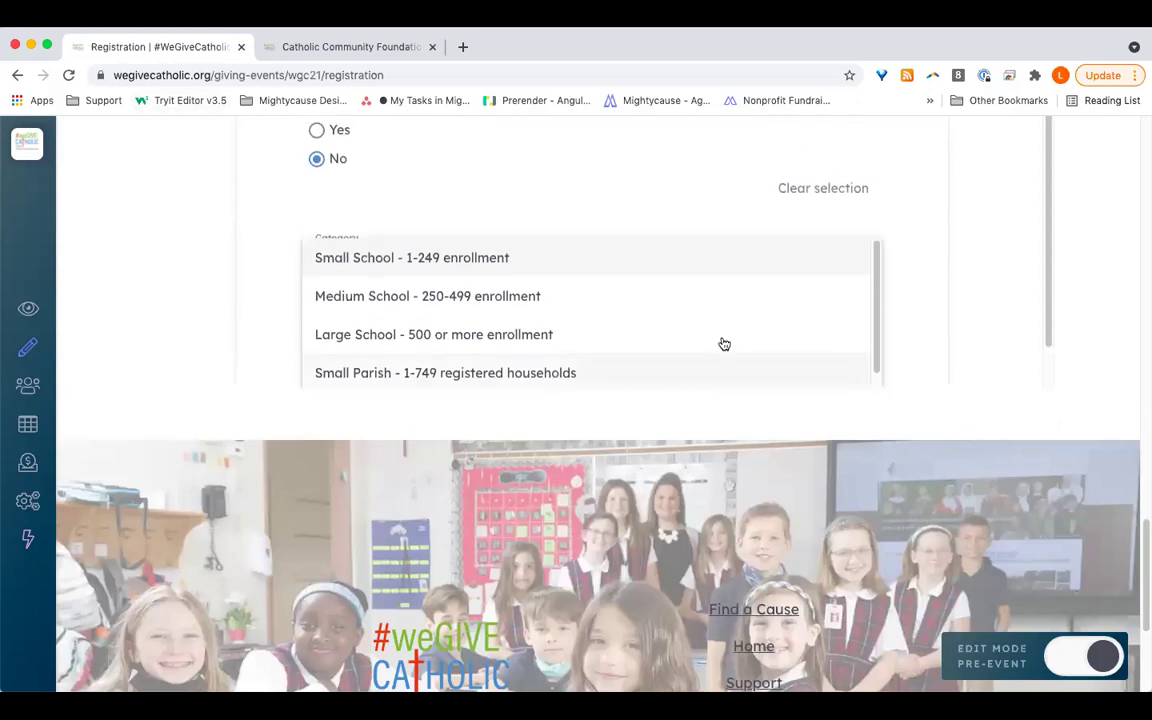
scroll(912, 299, down, 2)
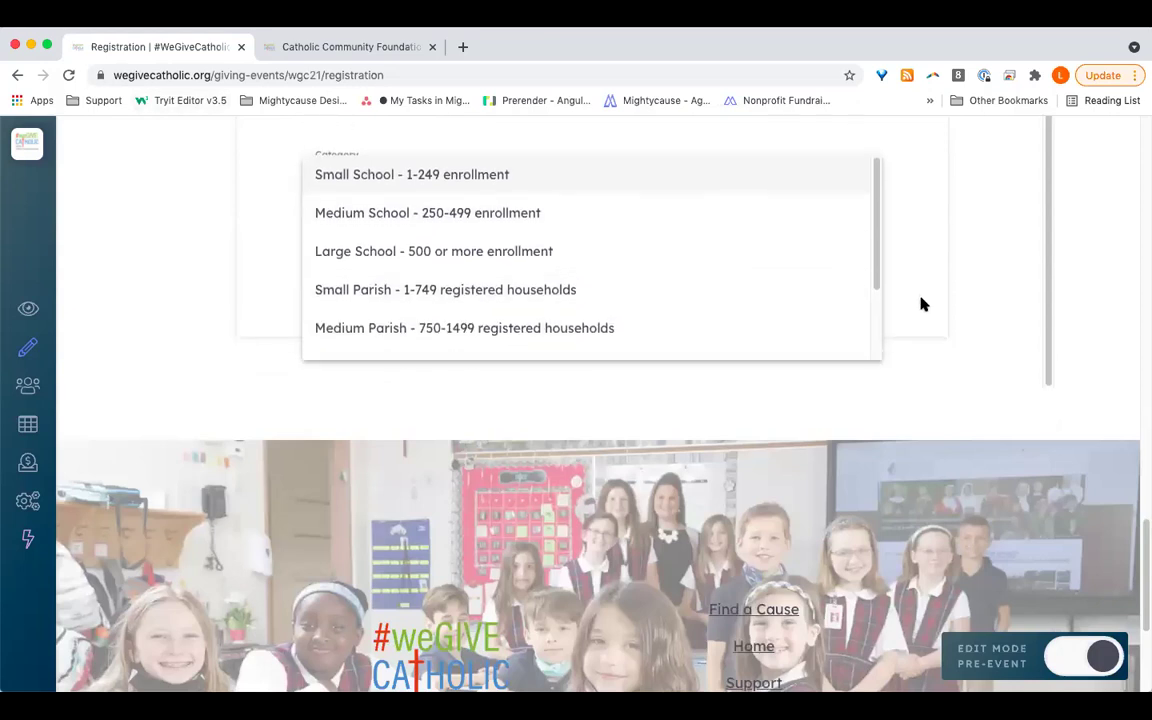
scroll(463, 258, down, 3)
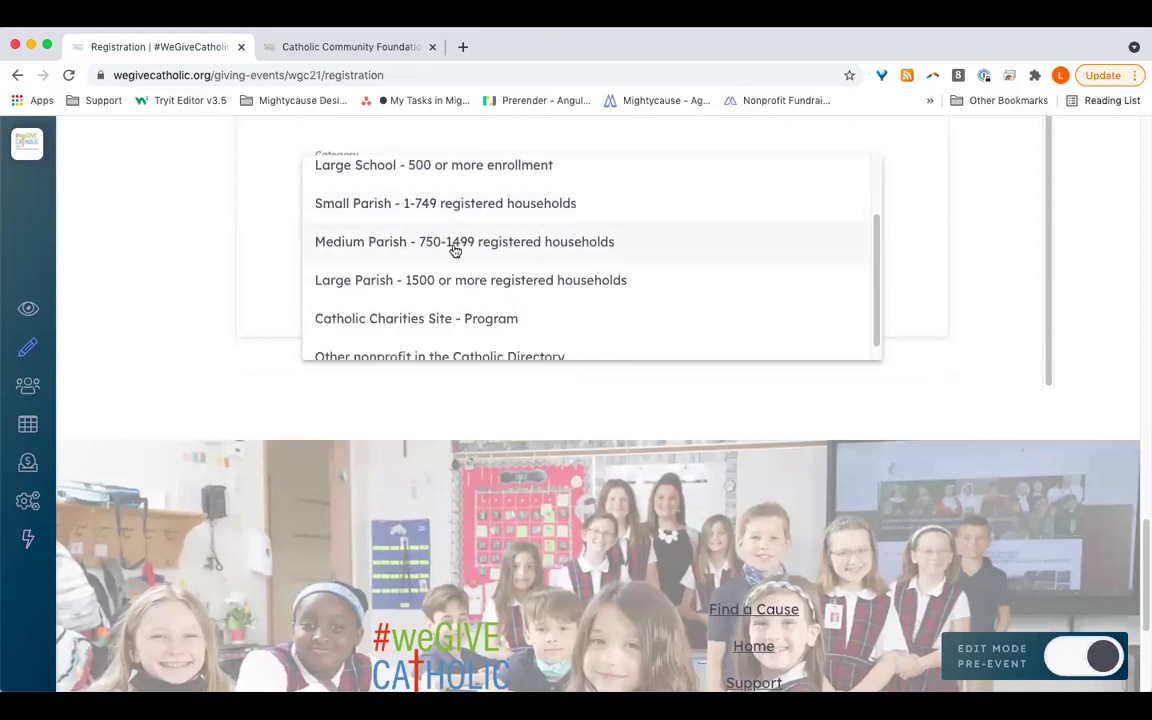
scroll(481, 284, down, 1)
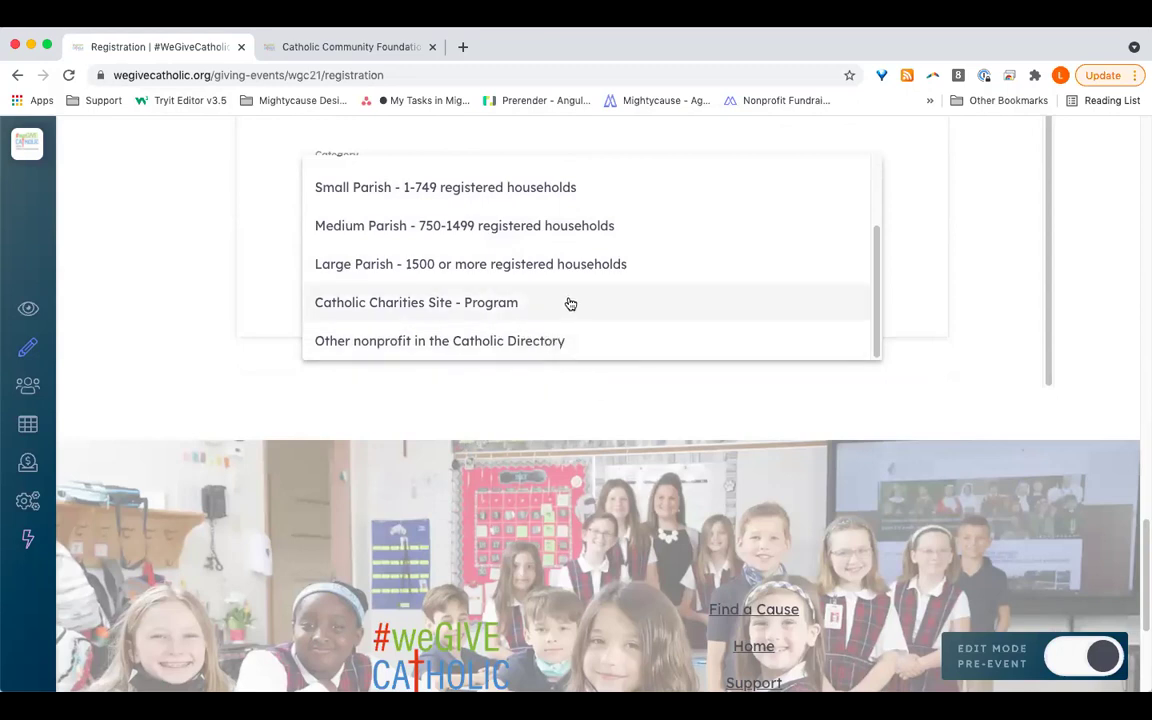
click(522, 340)
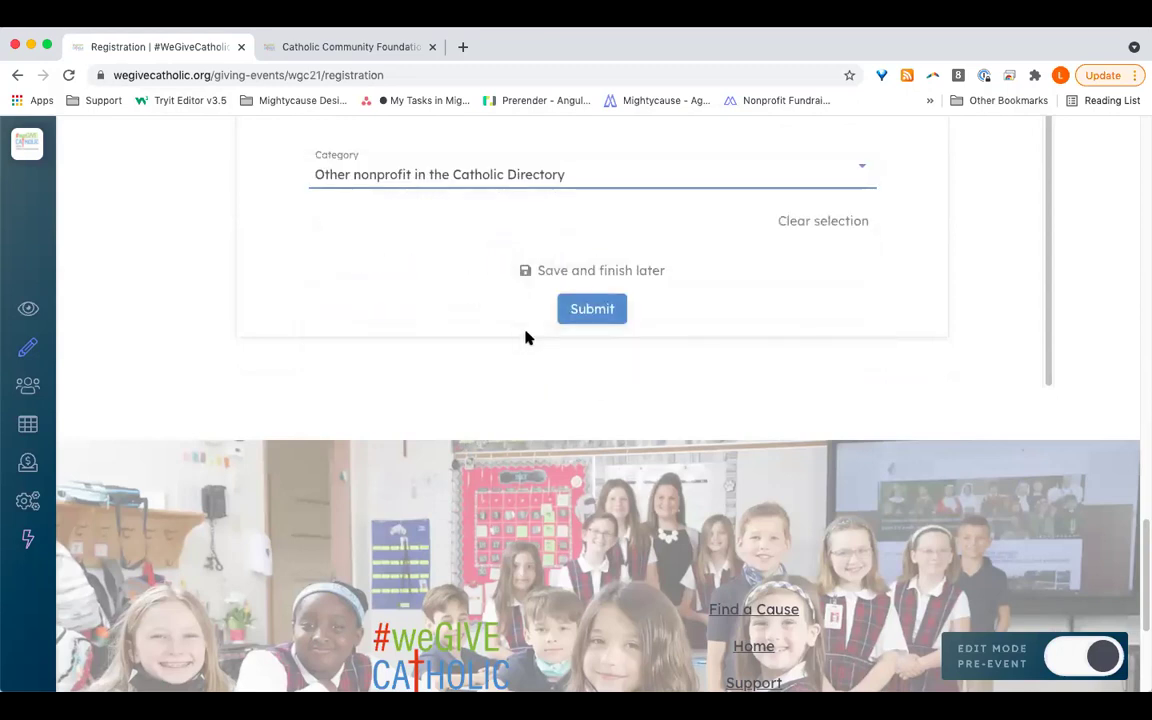
scroll(836, 257, up, 3)
scroll(836, 257, down, 2)
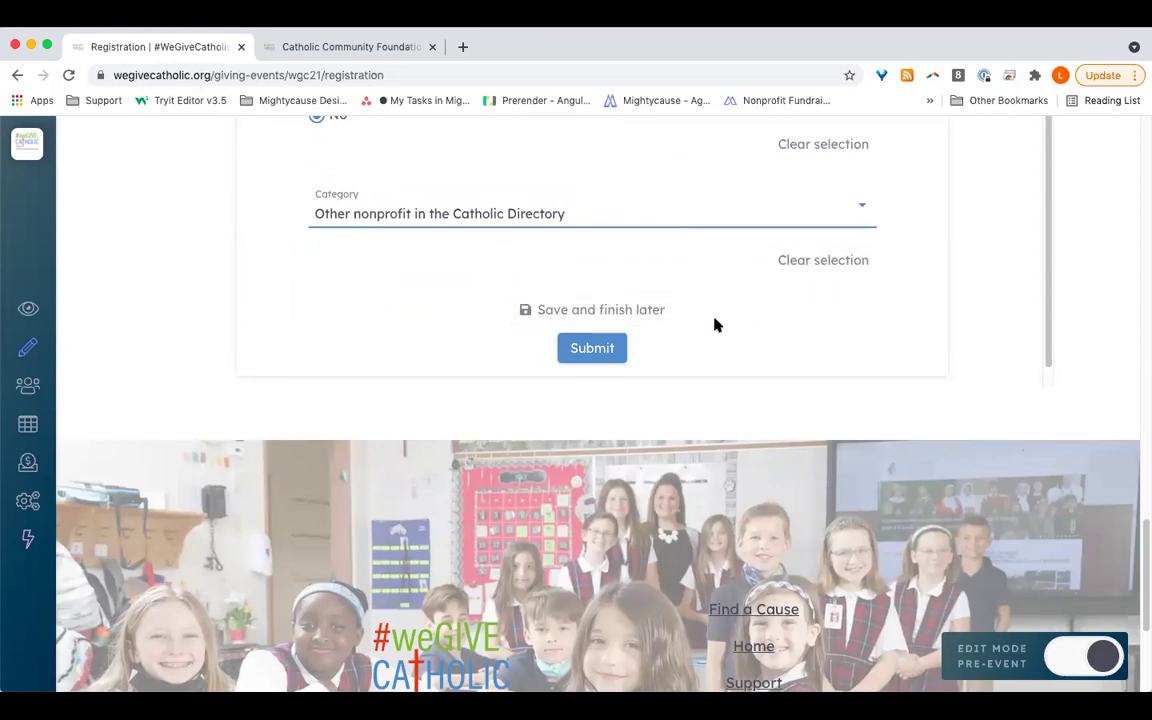
scroll(715, 324, up, 1)
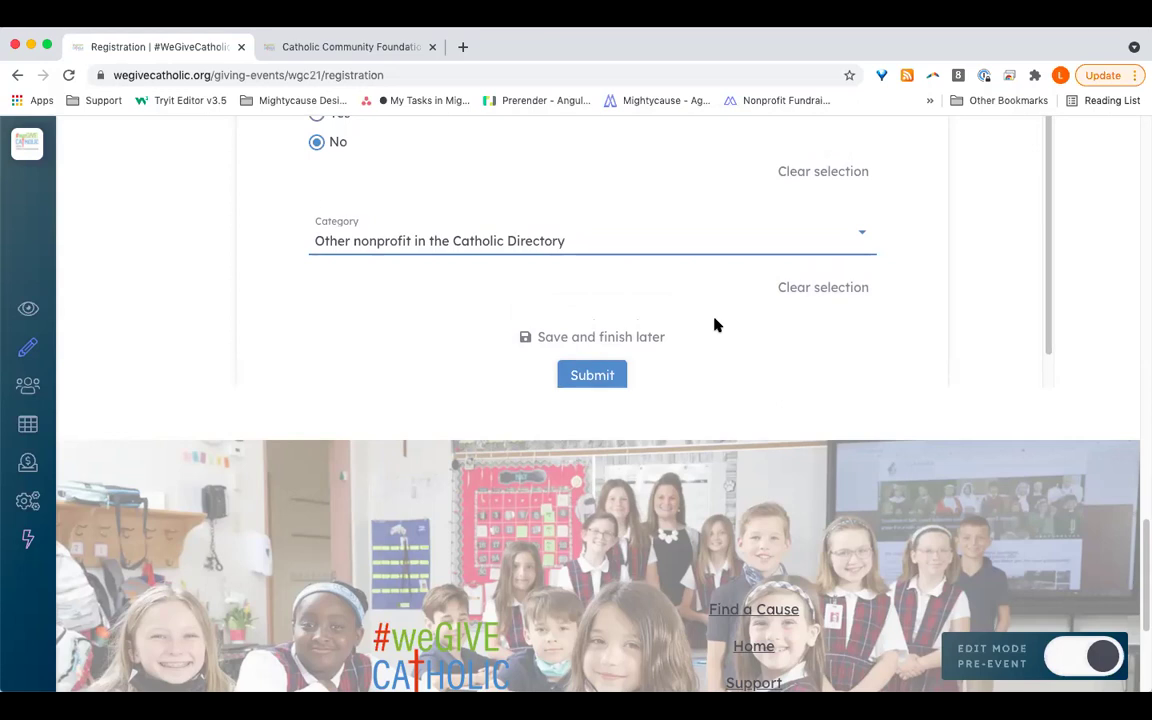
Step: Submit the registration form and dismiss the Registration Pending notice with Ok
click(618, 376)
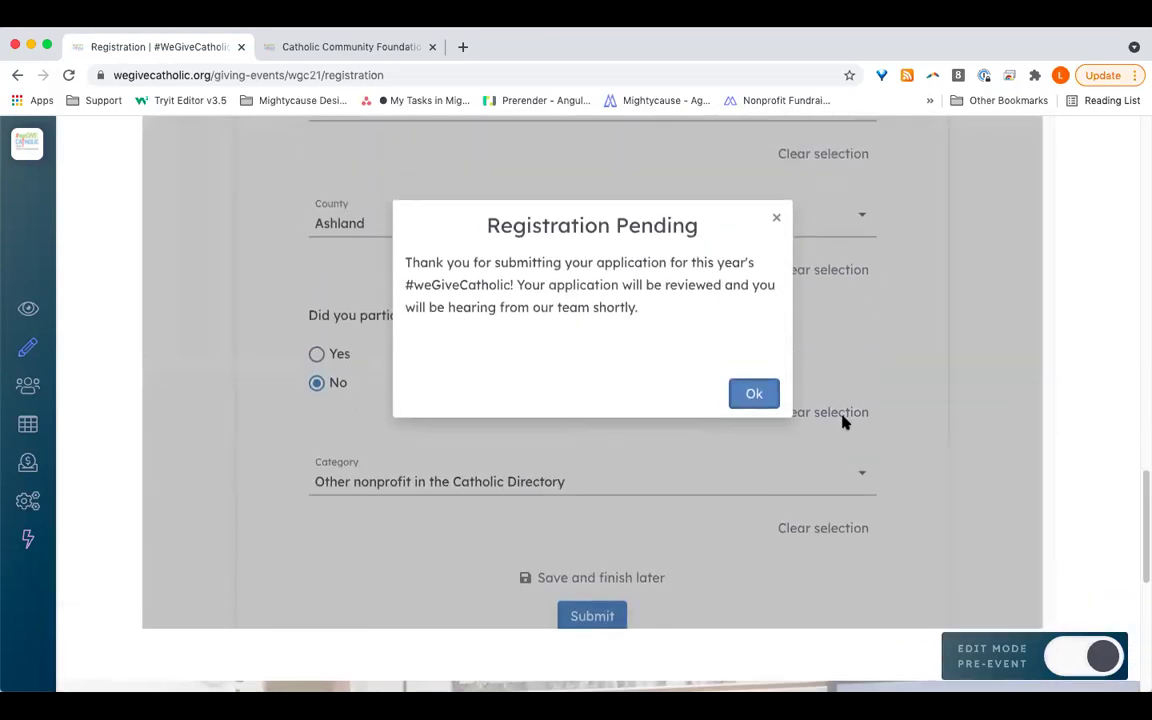
click(755, 396)
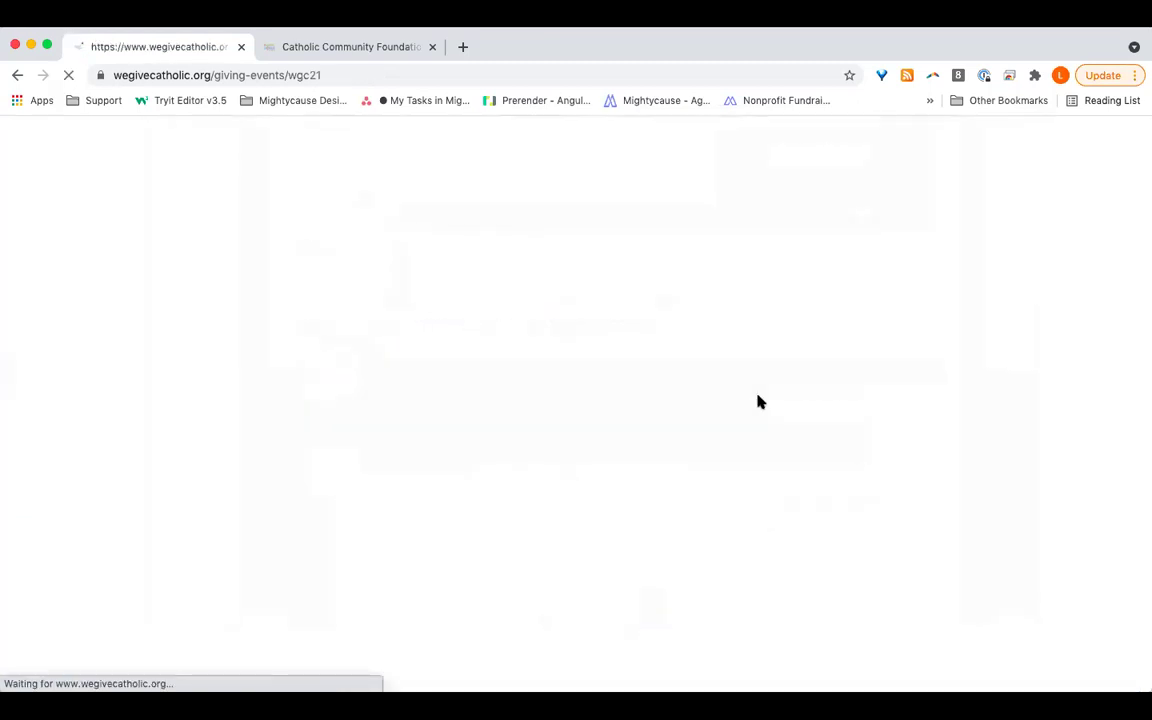
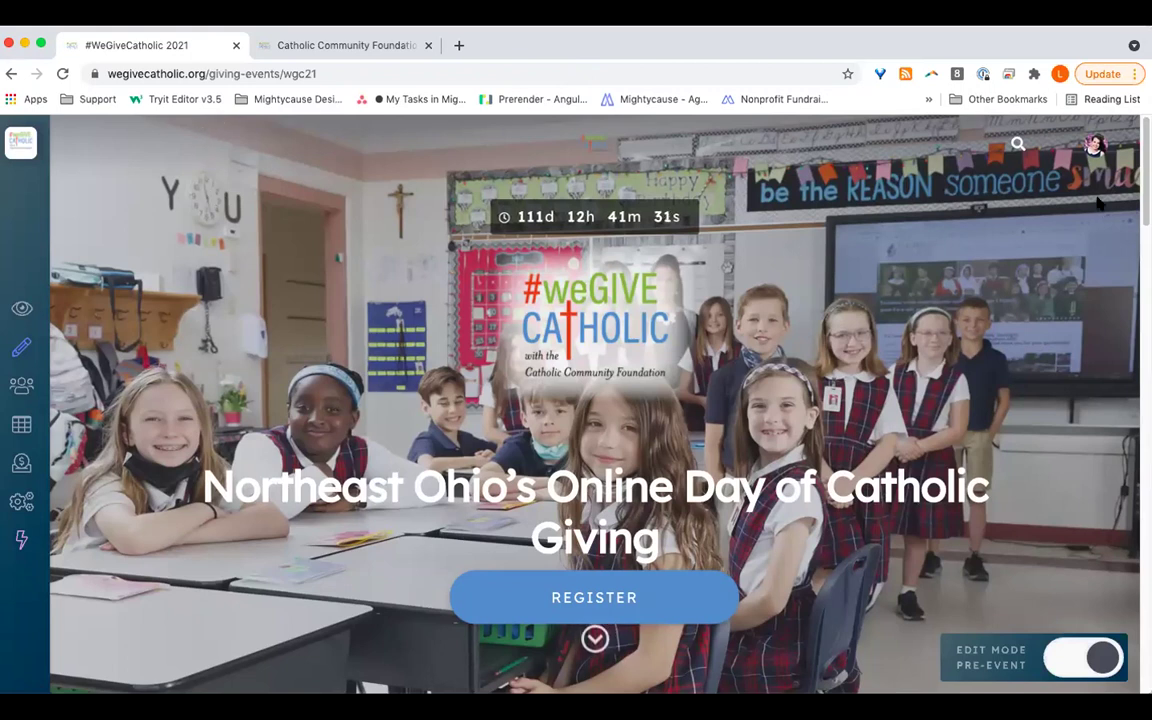
Step: Switch from the account menu to the Mightycause Foundation organization page
click(1095, 147)
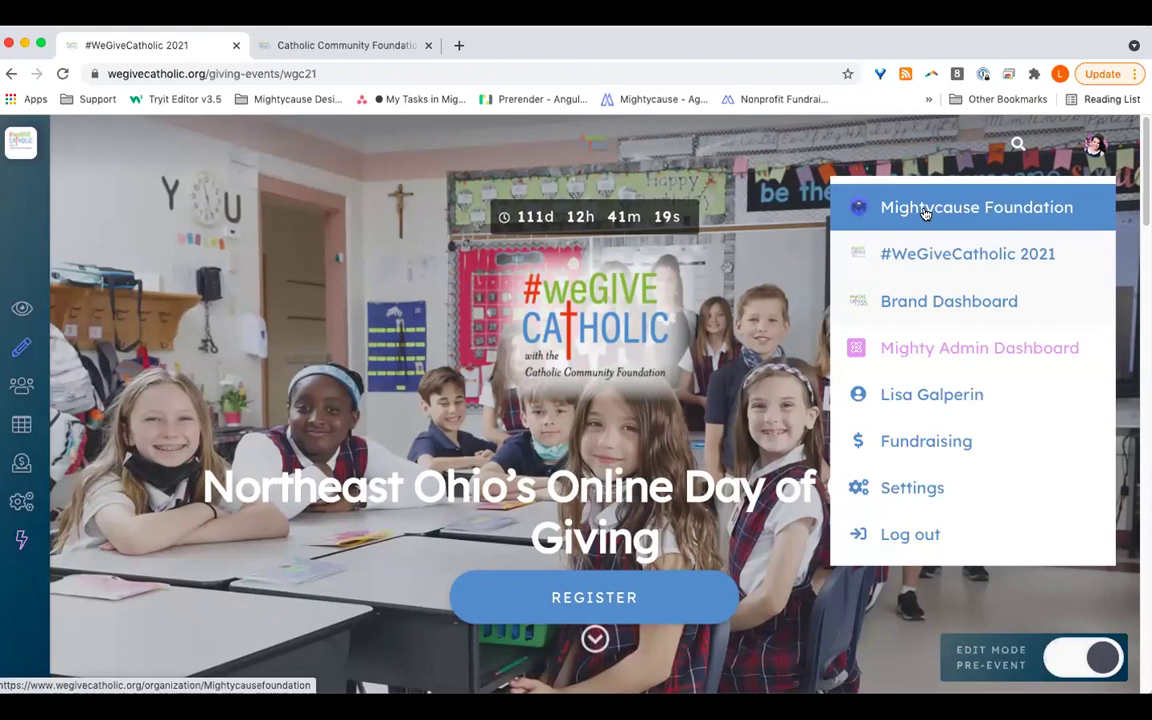
click(925, 210)
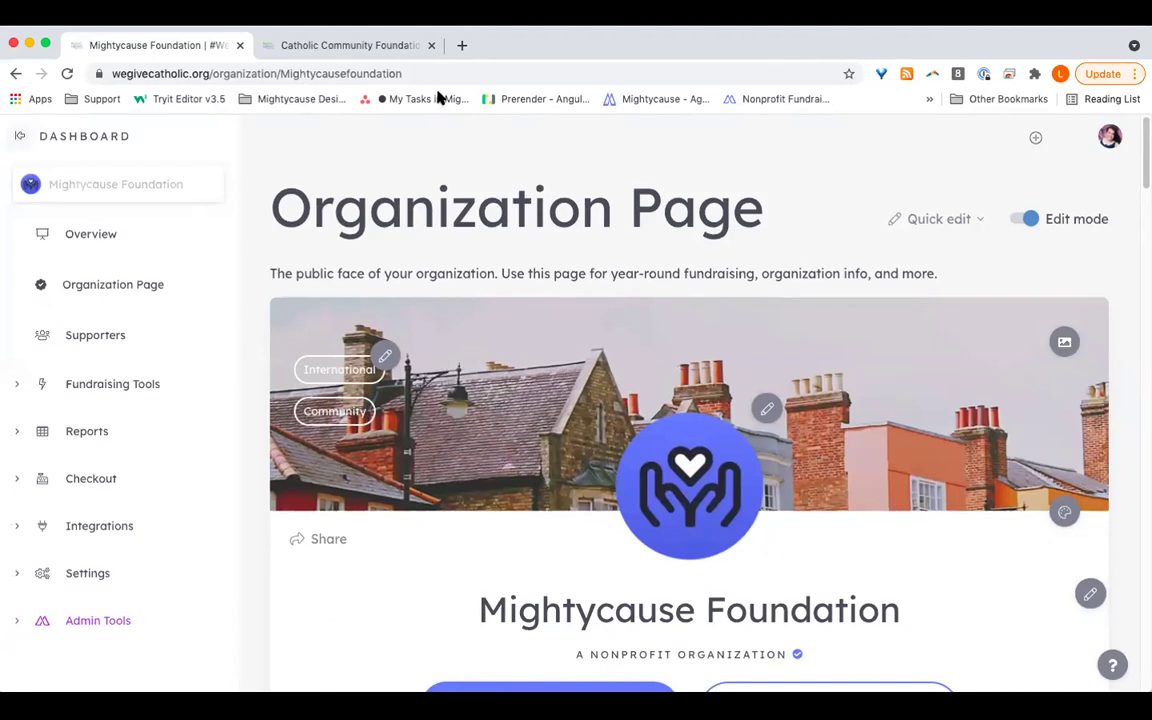
Step: Look over the Catholic Community Foundation page, then view its dashboard Overview: 0 donations, $0 raised, 4 visits
click(318, 48)
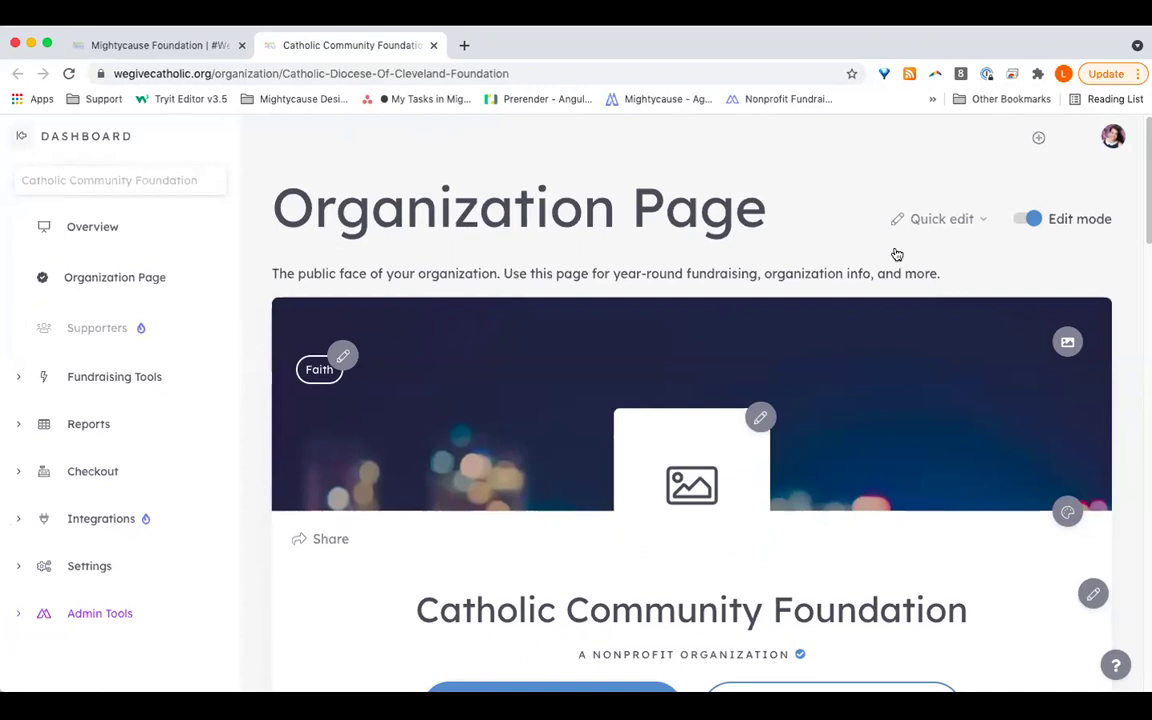
scroll(905, 327, down, 4)
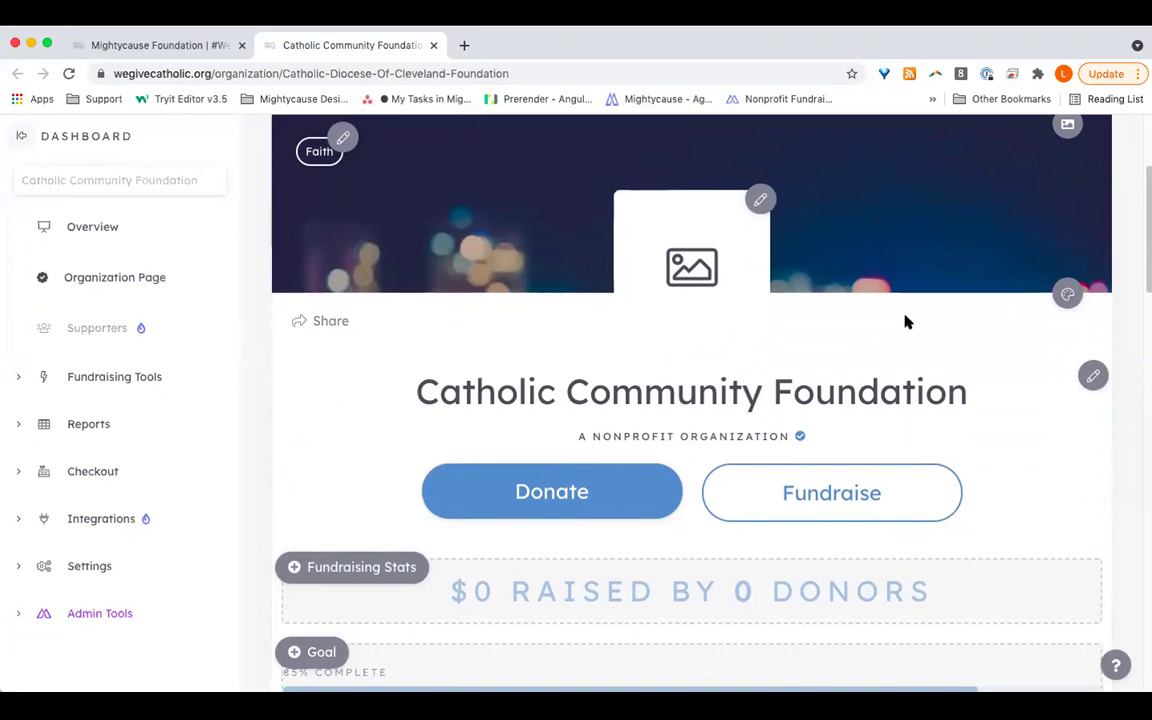
scroll(921, 480, up, 3)
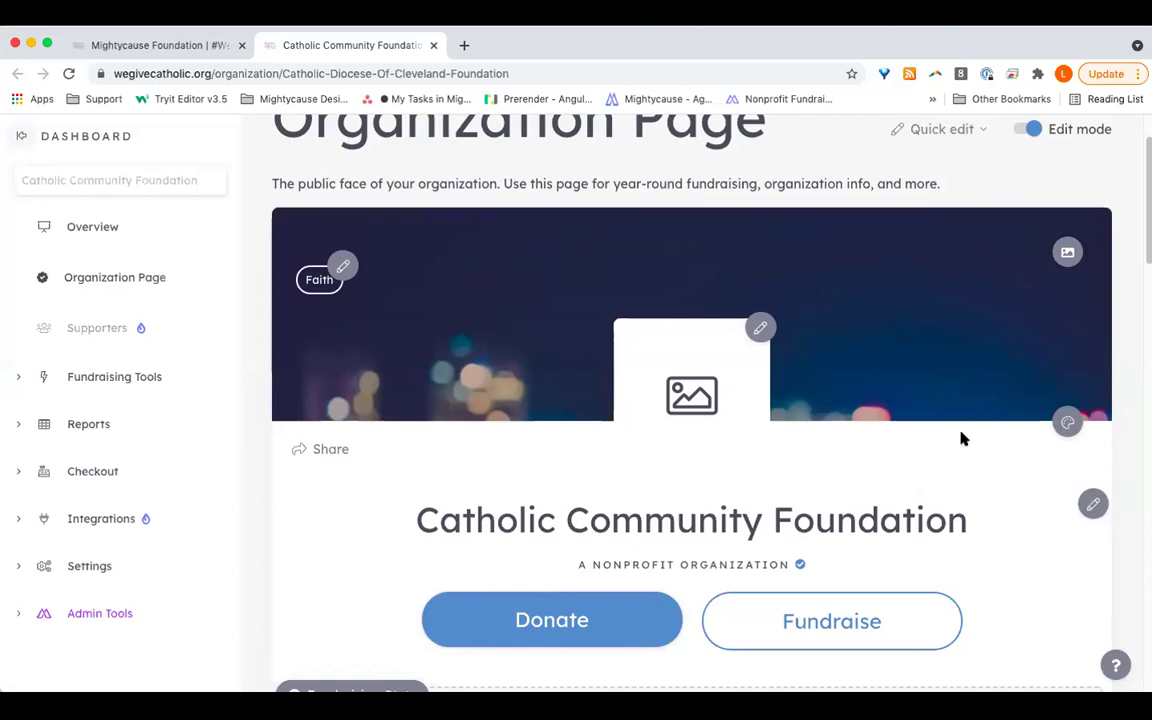
click(113, 230)
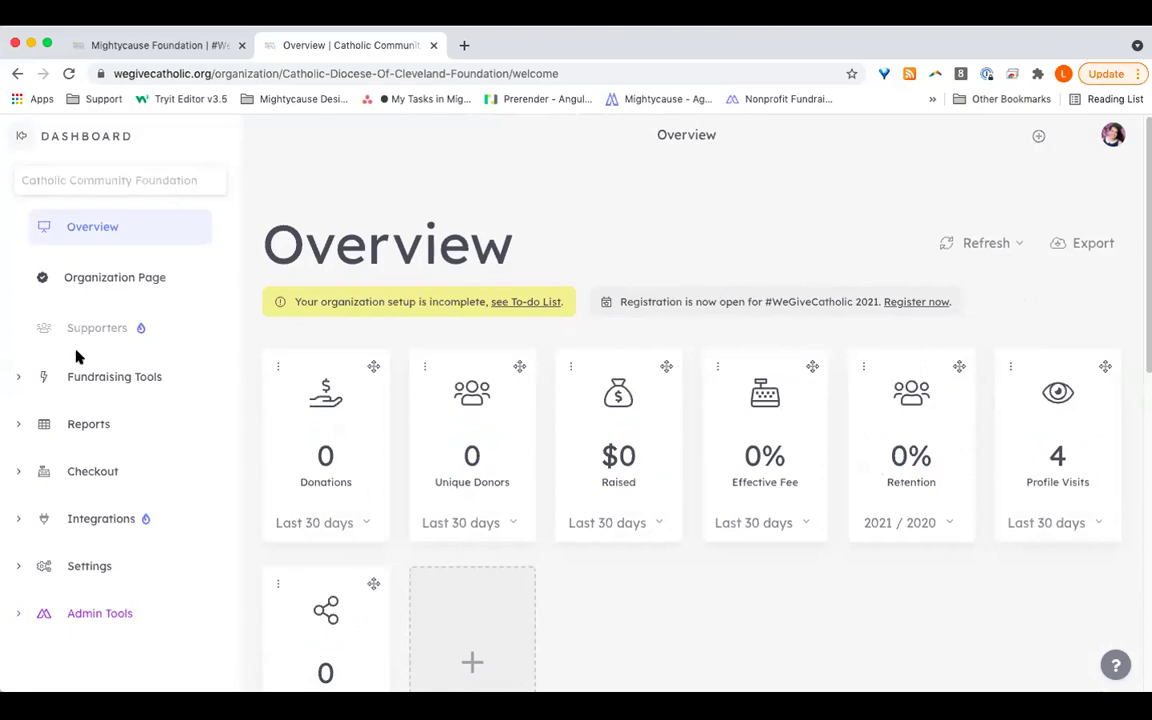
Step: Return to the Organization Page and browse the Quick edit section list before closing it
click(93, 280)
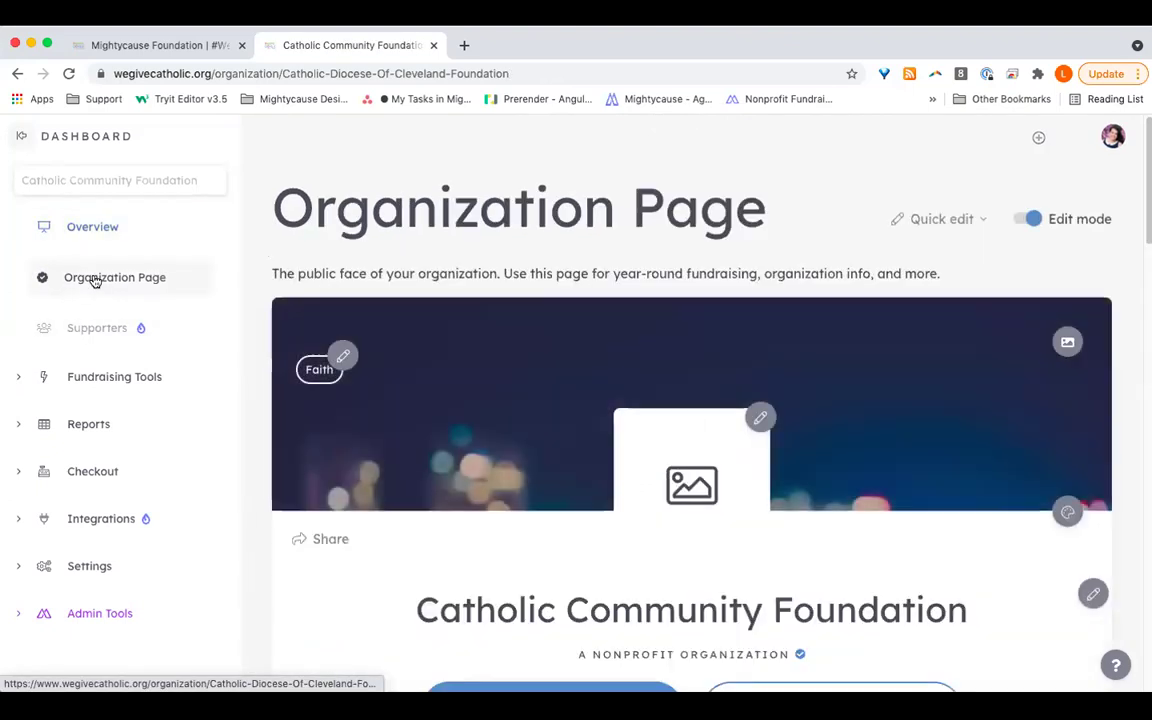
scroll(532, 432, down, 1)
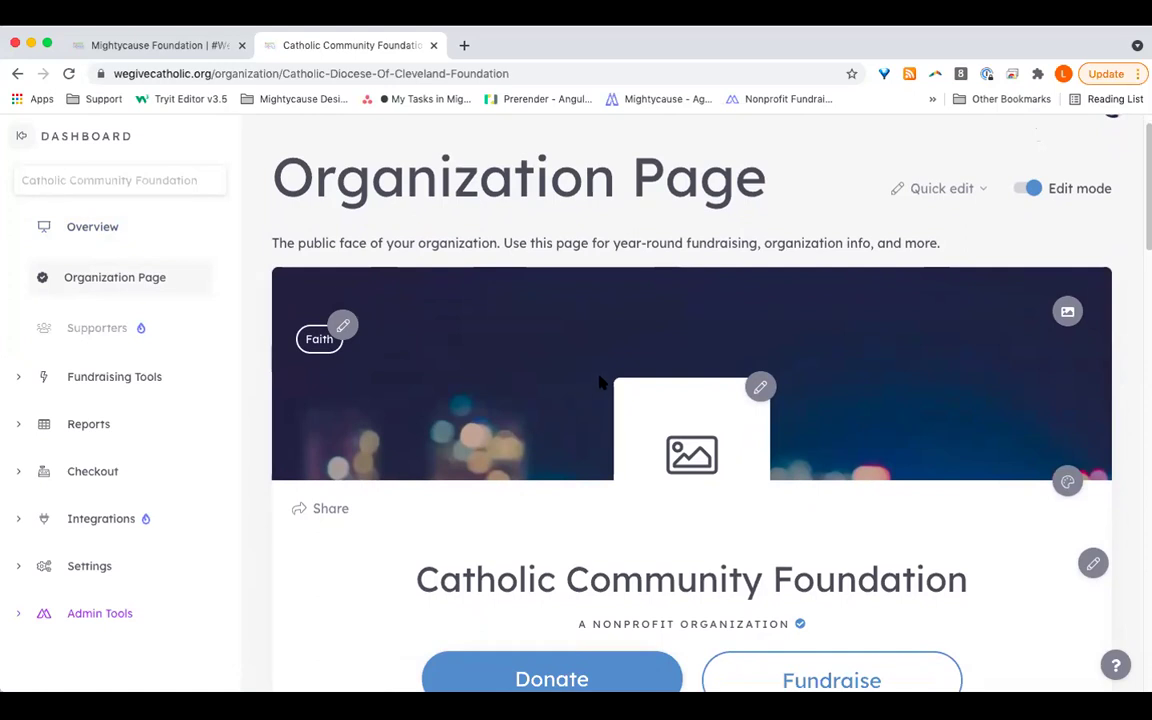
click(962, 190)
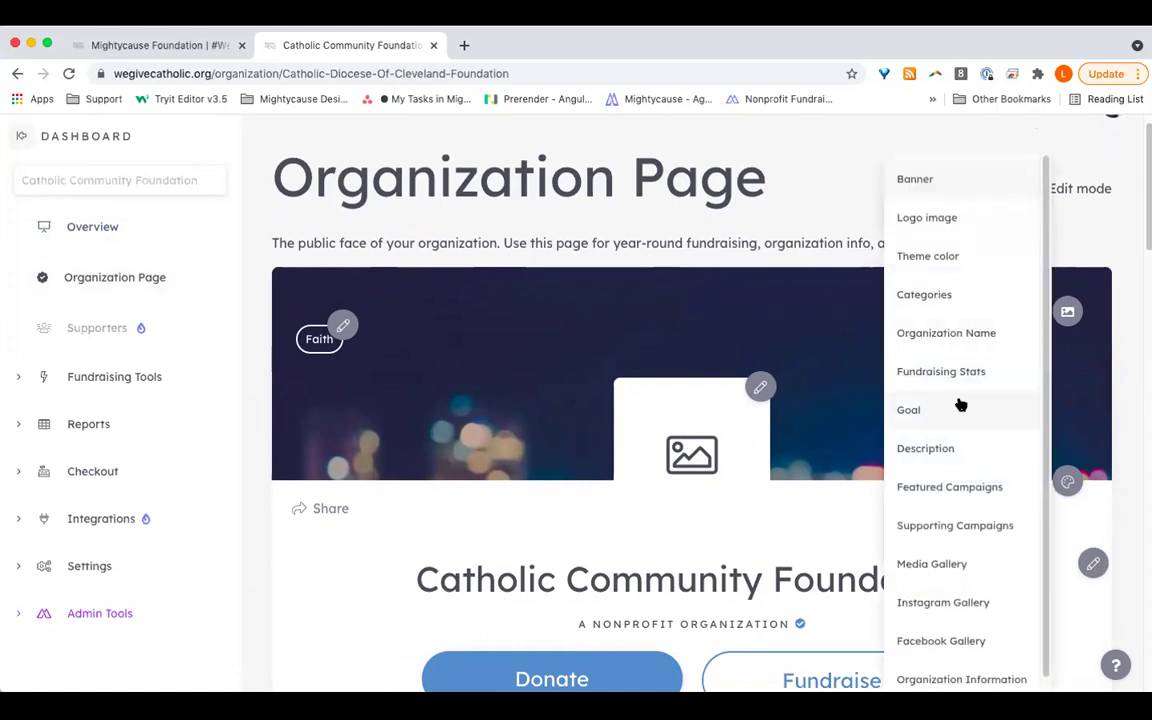
scroll(956, 404, down, 1)
click(811, 180)
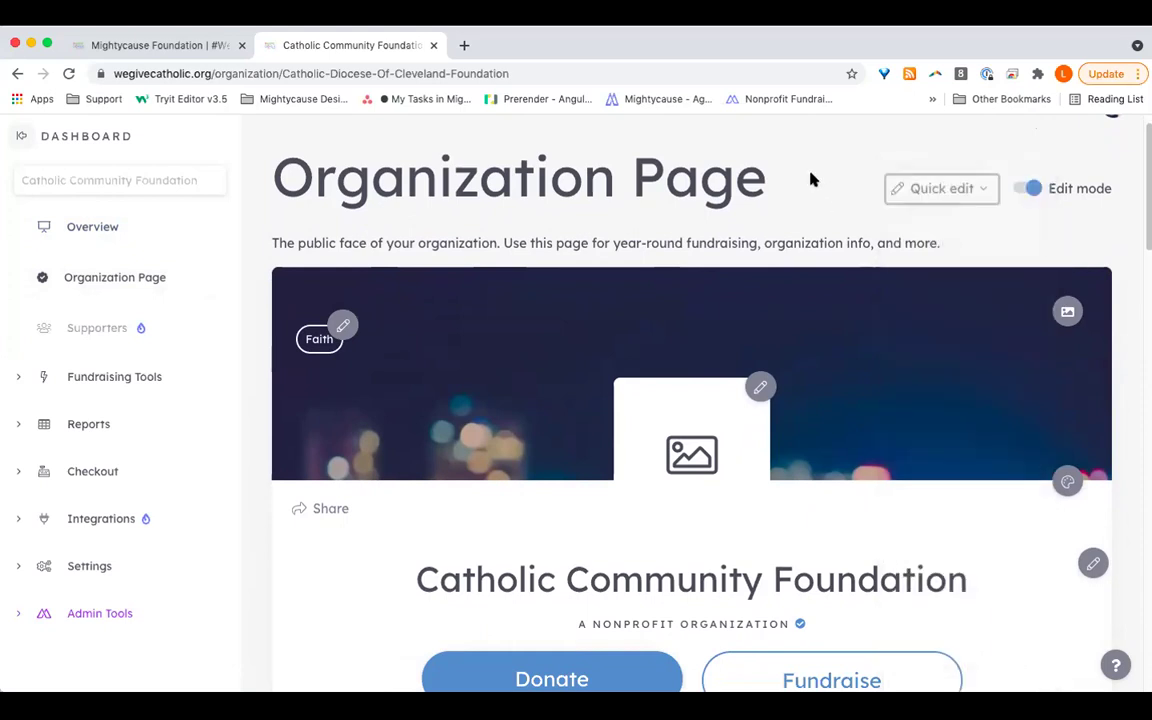
Step: Toggle edit mode off and back on twice, leaving the page in edit mode
click(1031, 190)
click(1033, 192)
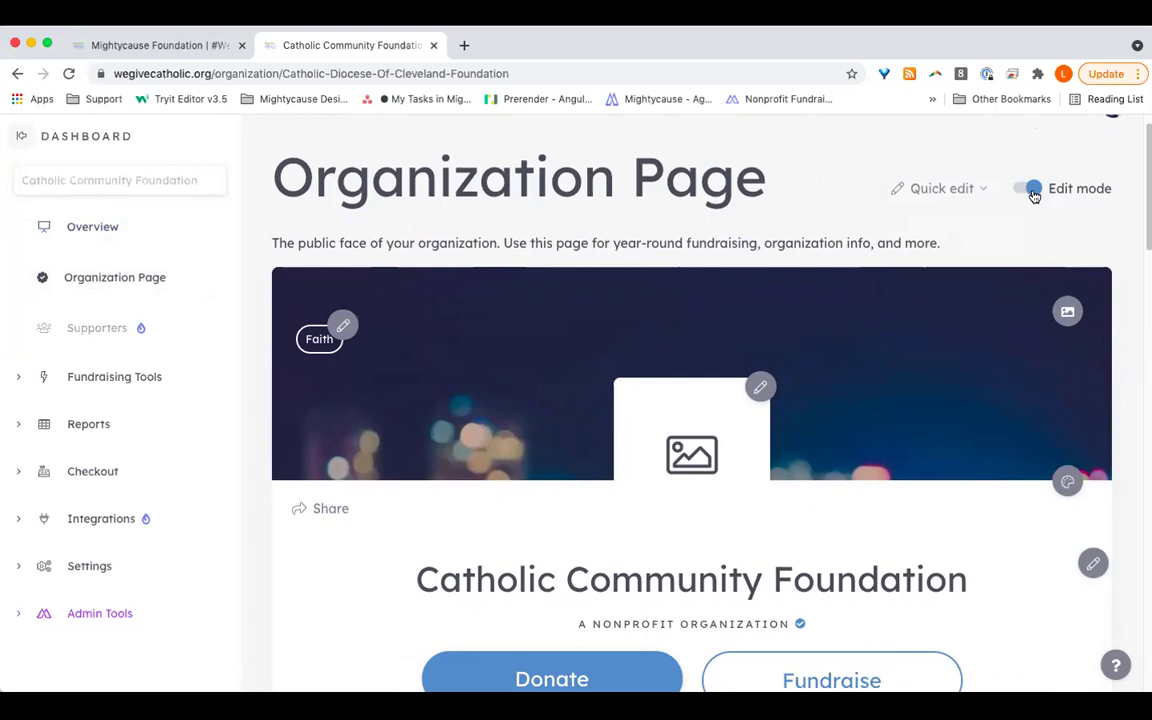
click(1030, 189)
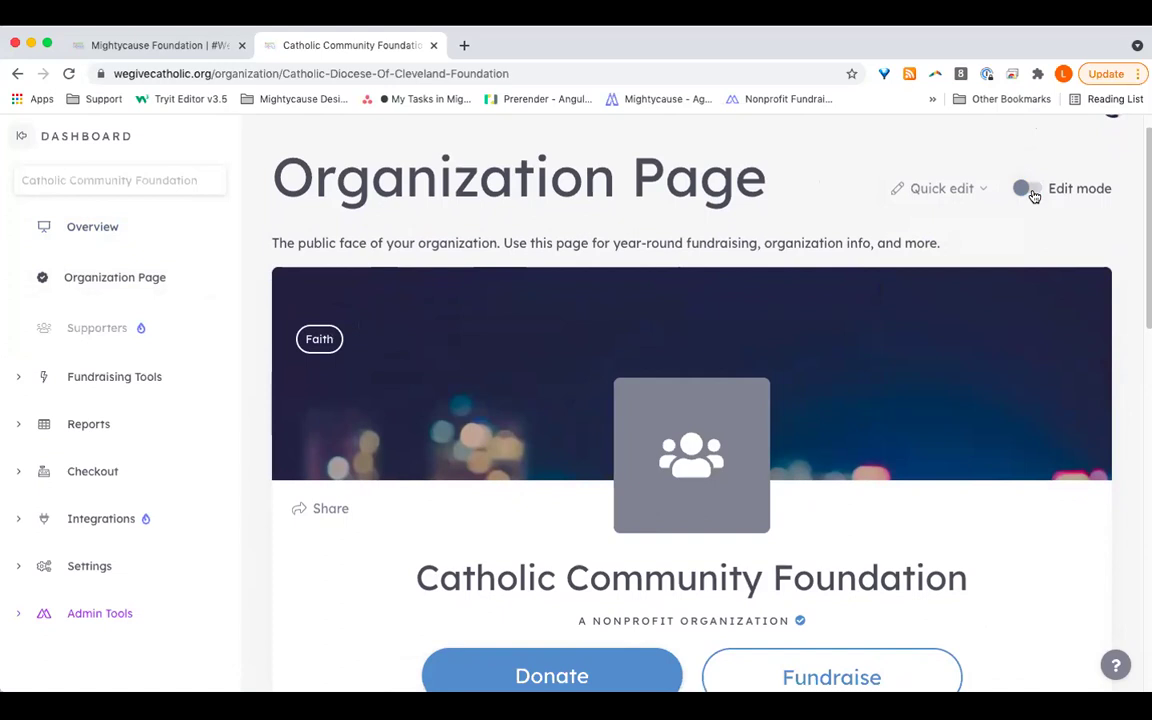
click(1030, 189)
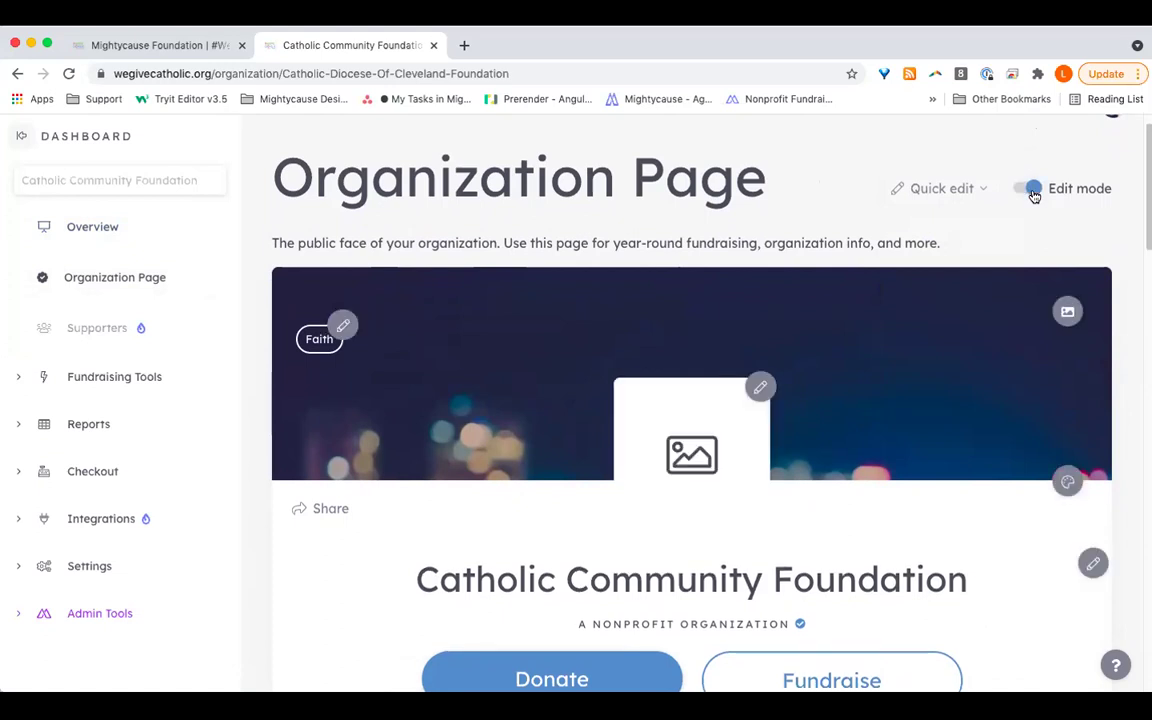
scroll(988, 418, down, 2)
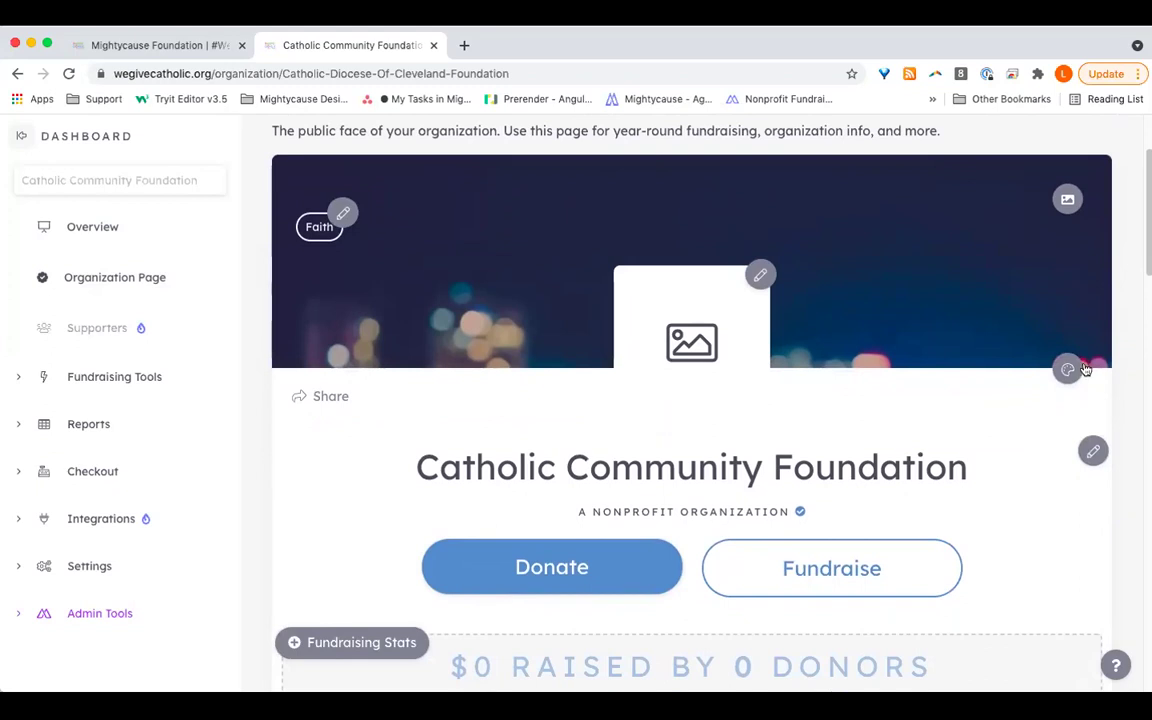
click(1067, 202)
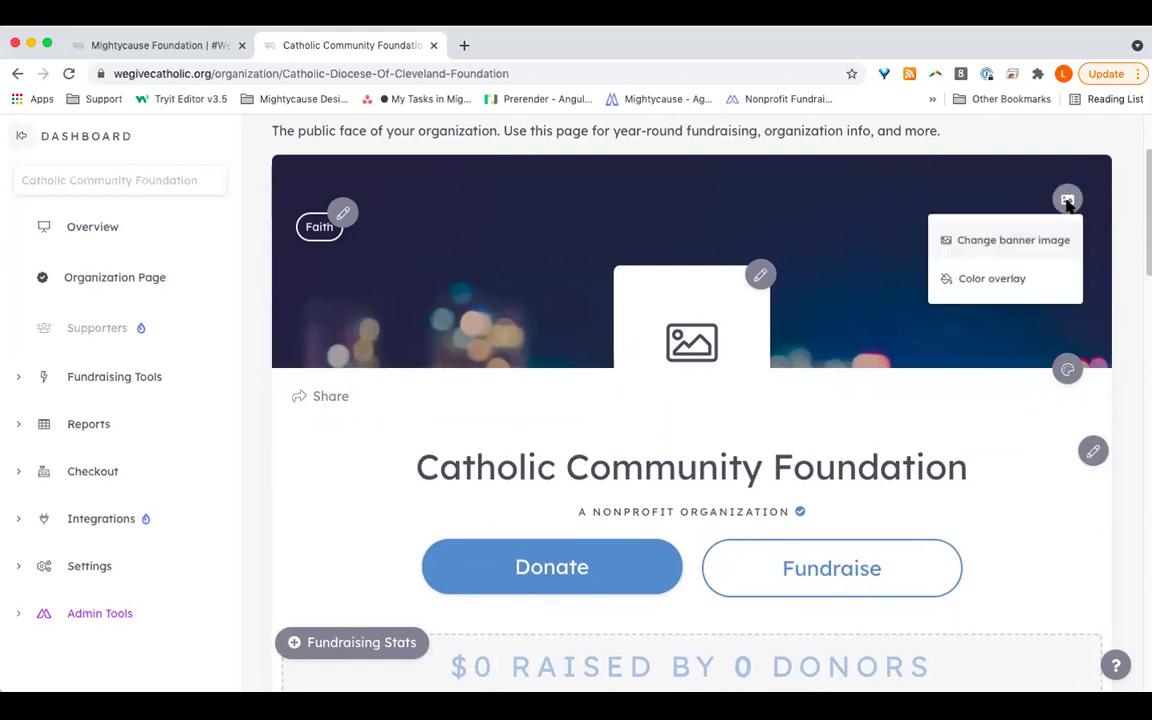
click(1049, 238)
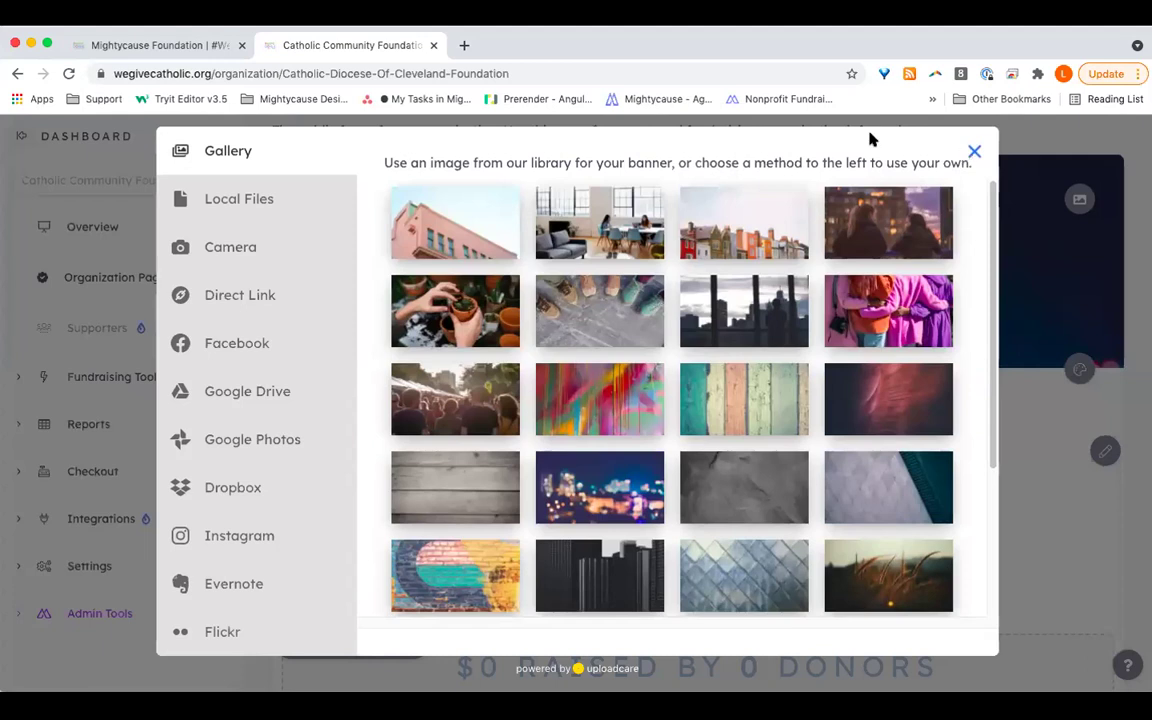
click(273, 187)
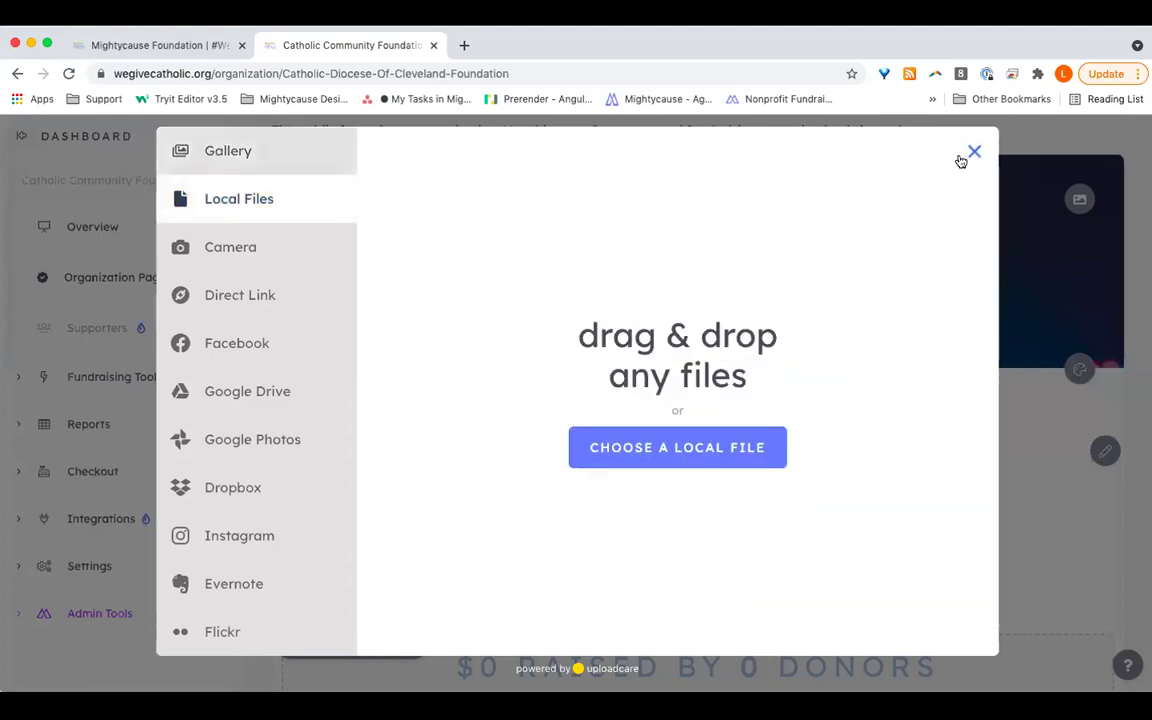
click(973, 152)
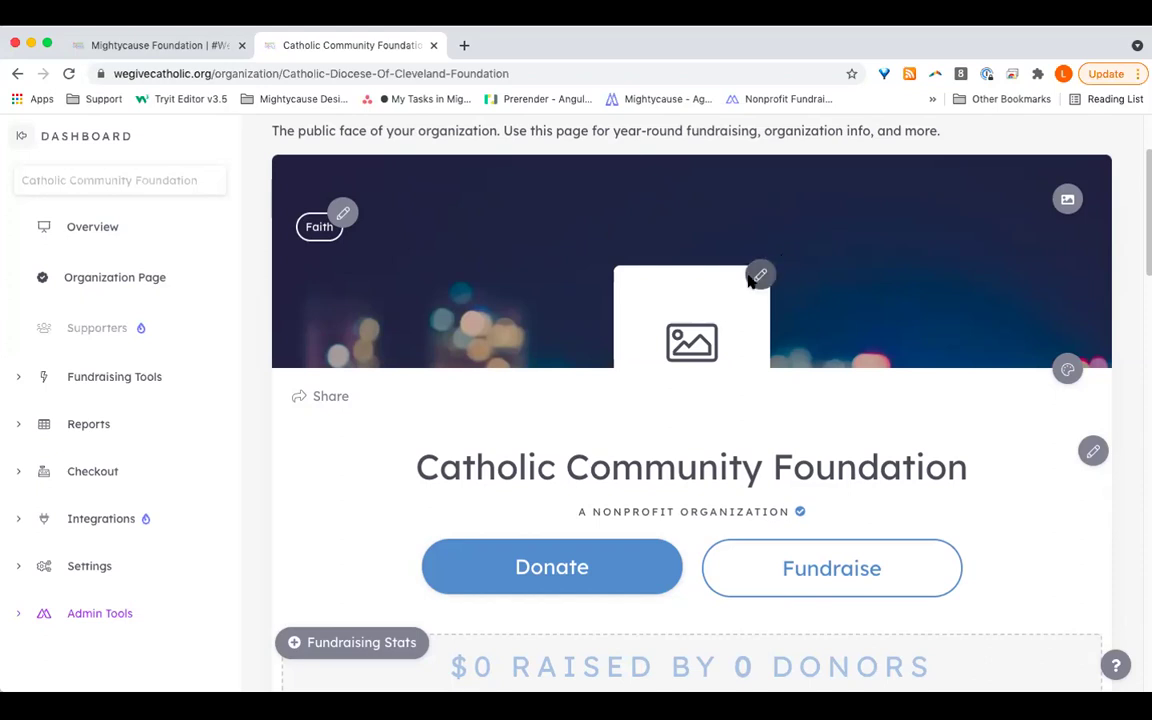
click(757, 277)
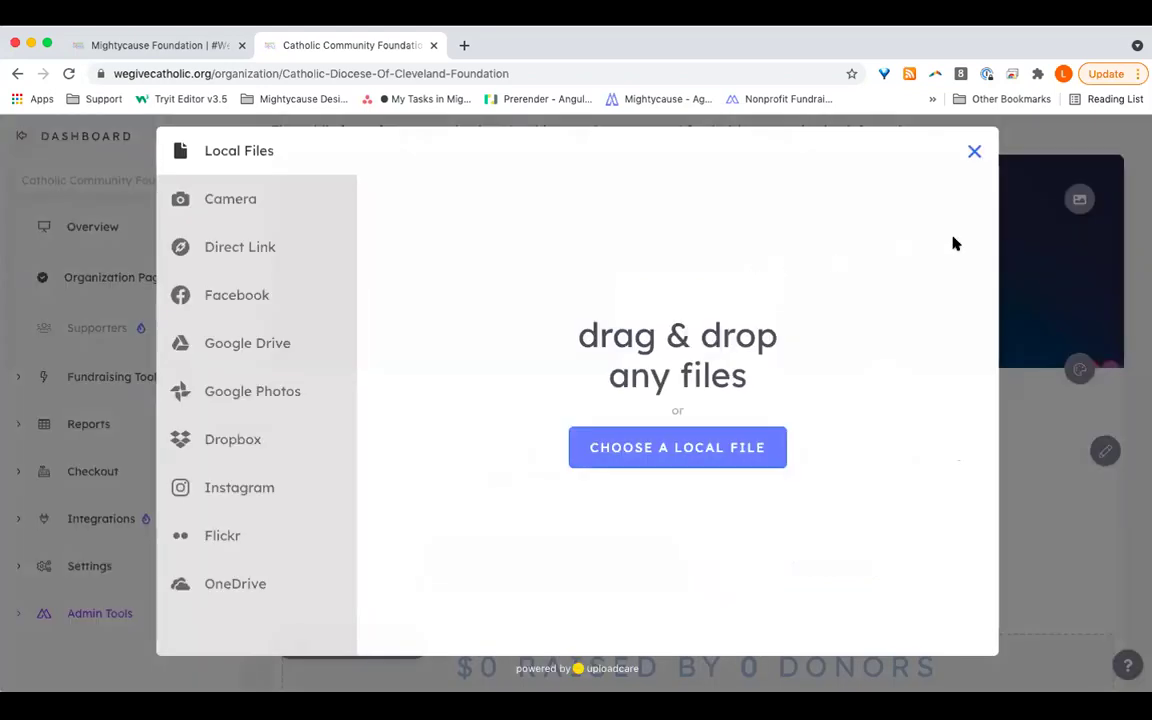
click(975, 151)
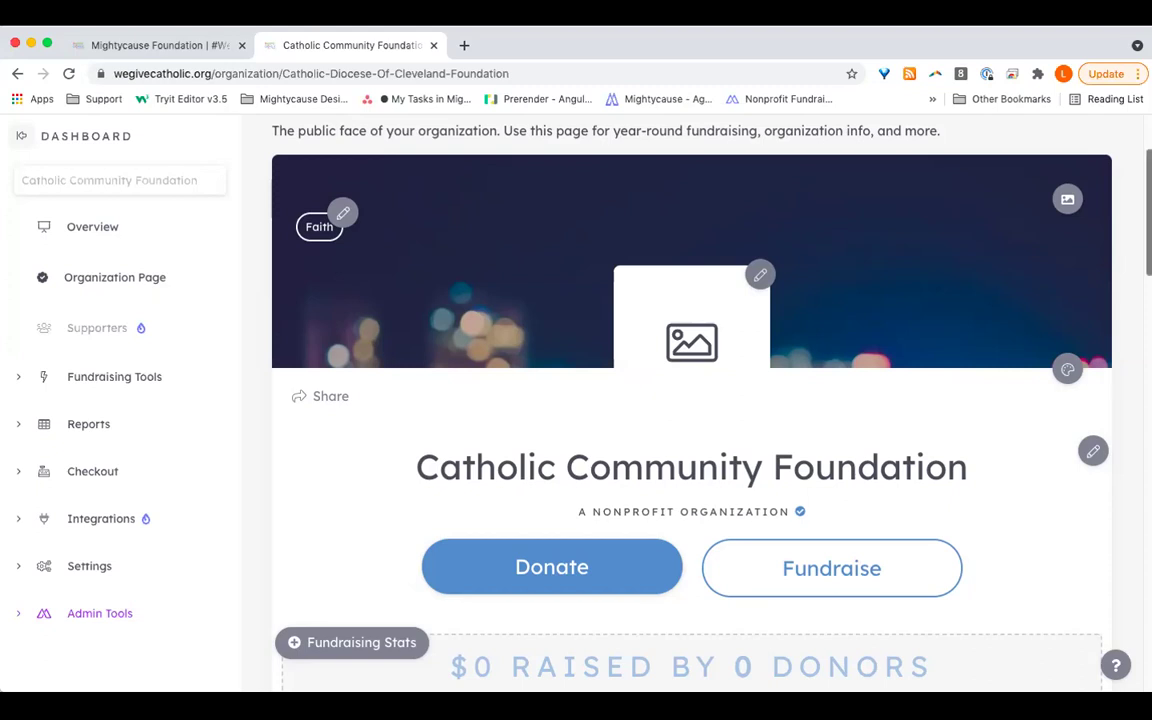
scroll(690, 400, down, 1)
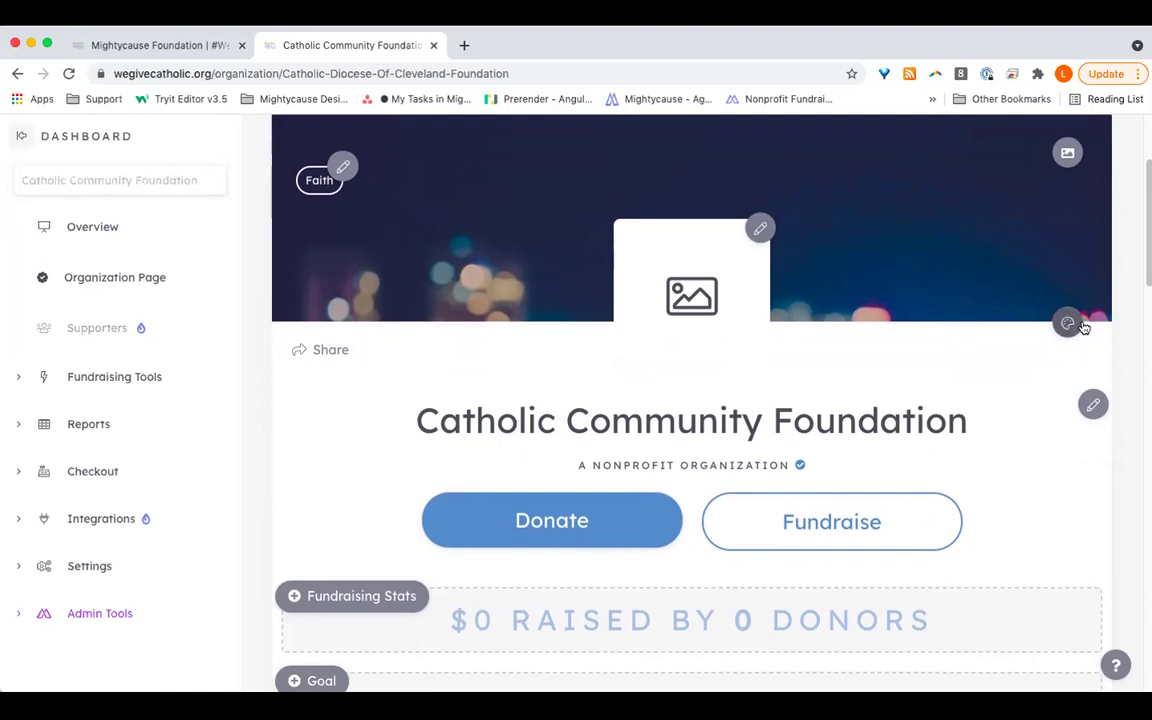
click(1067, 325)
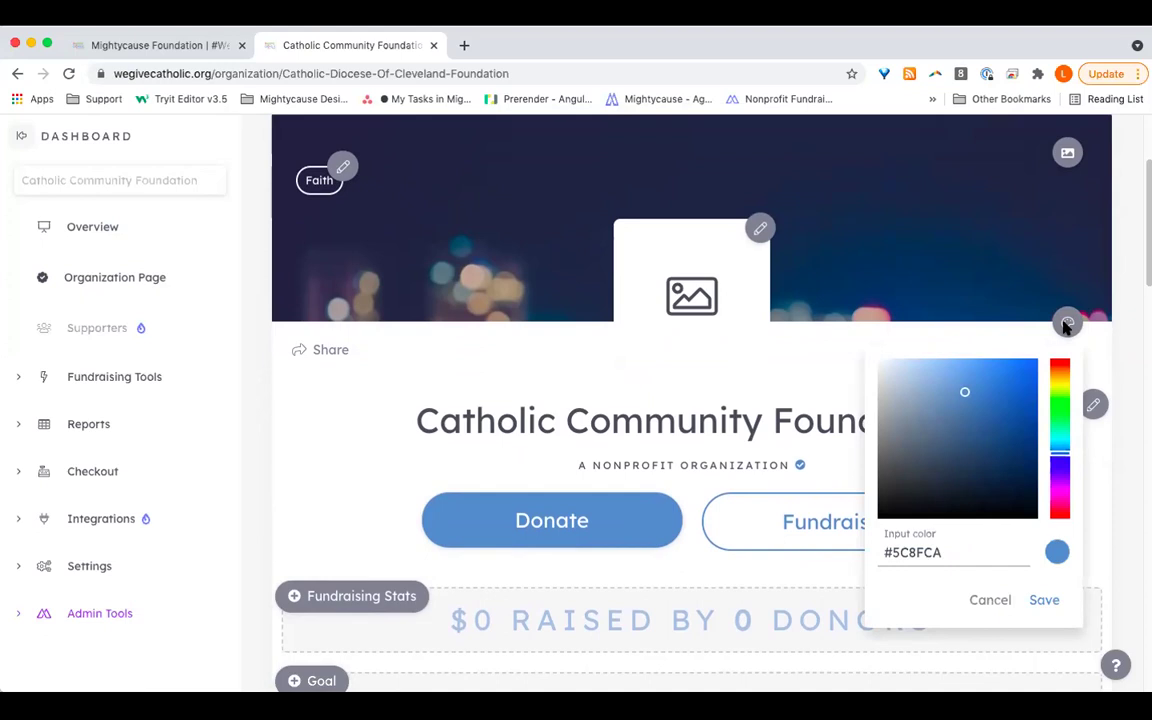
click(972, 396)
mouse_move(985, 424)
mouse_down()
mouse_move(1003, 476)
mouse_move(1013, 409)
mouse_up()
drag(1056, 463, 1058, 383)
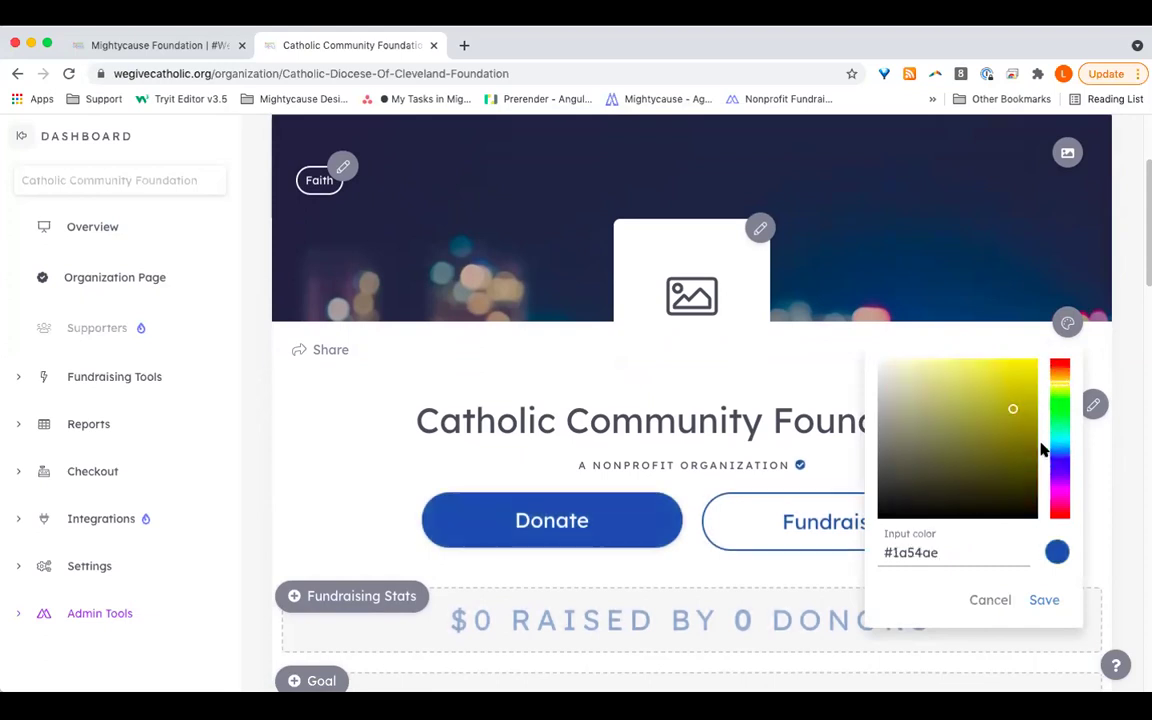
click(1059, 514)
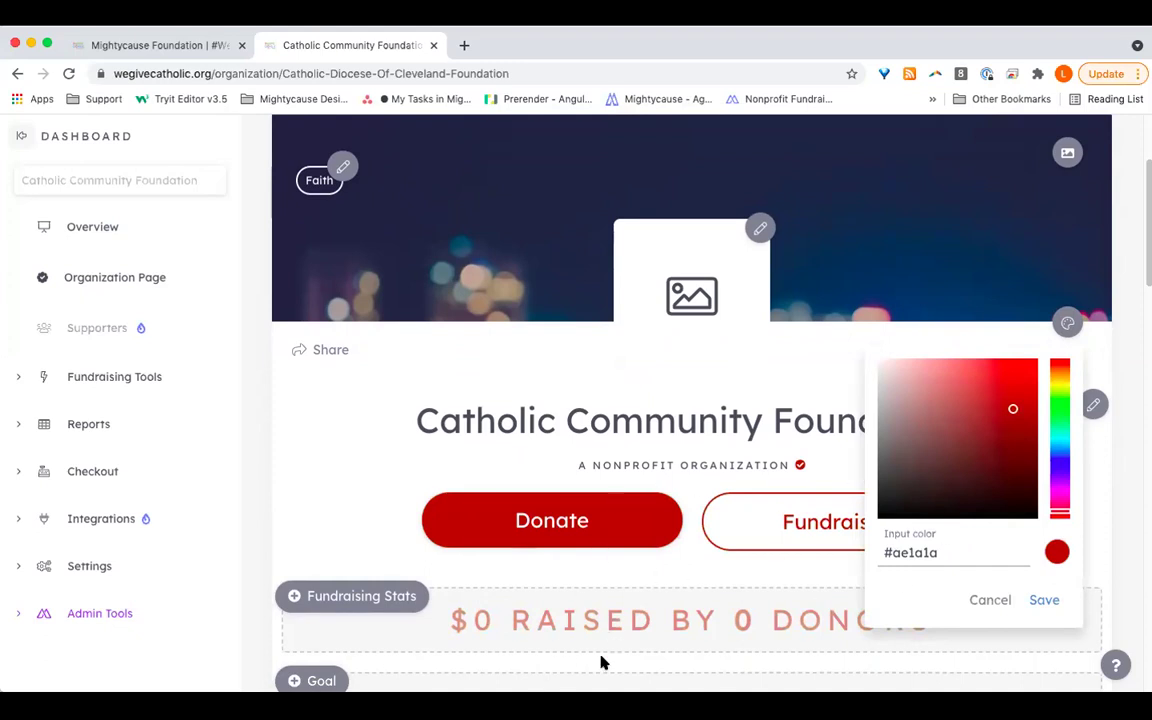
scroll(670, 655, down, 1)
scroll(670, 655, up, 1)
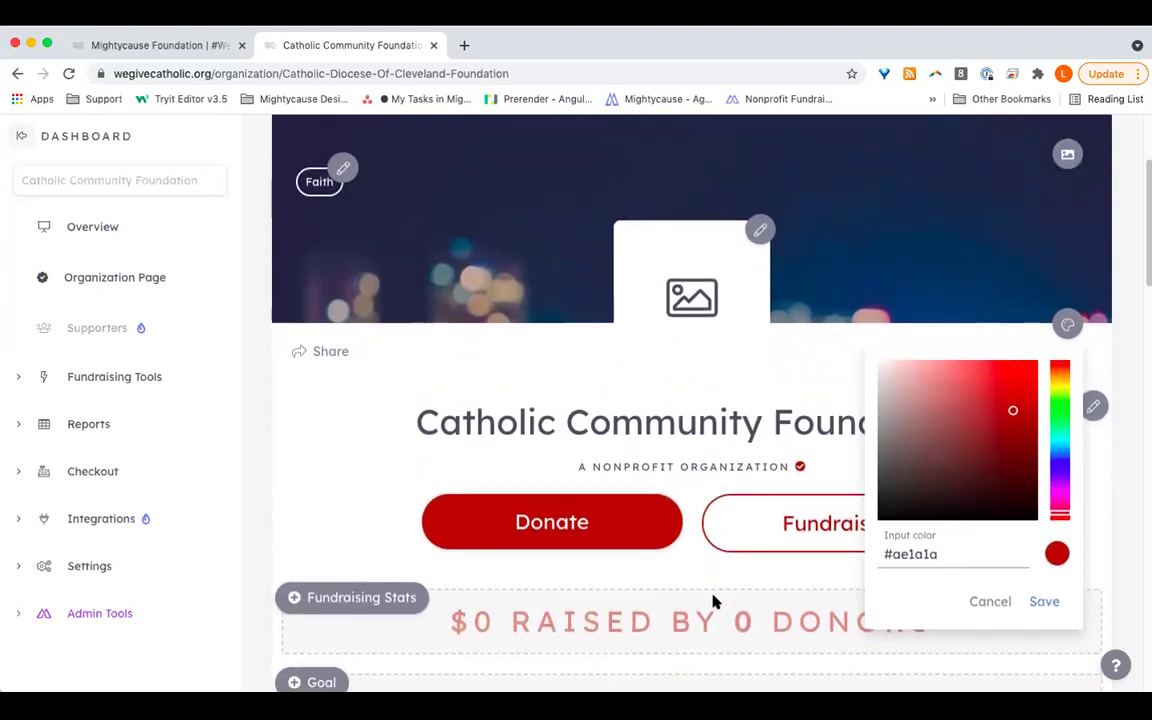
scroll(860, 567, up, 1)
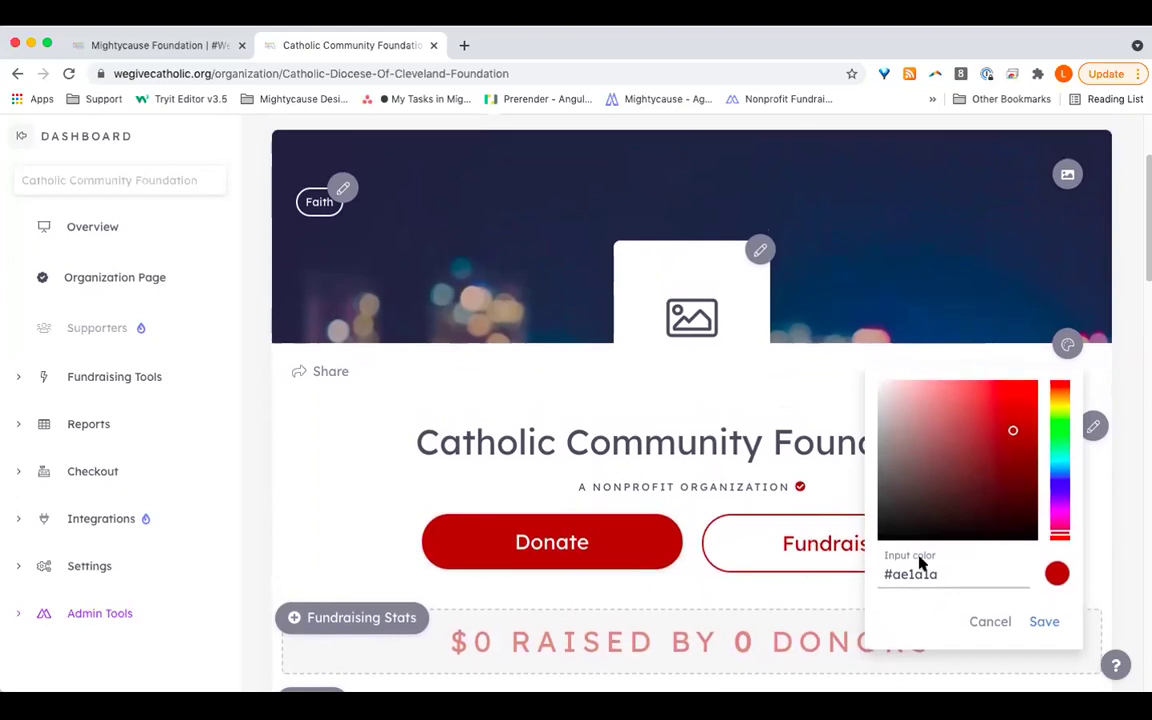
click(995, 620)
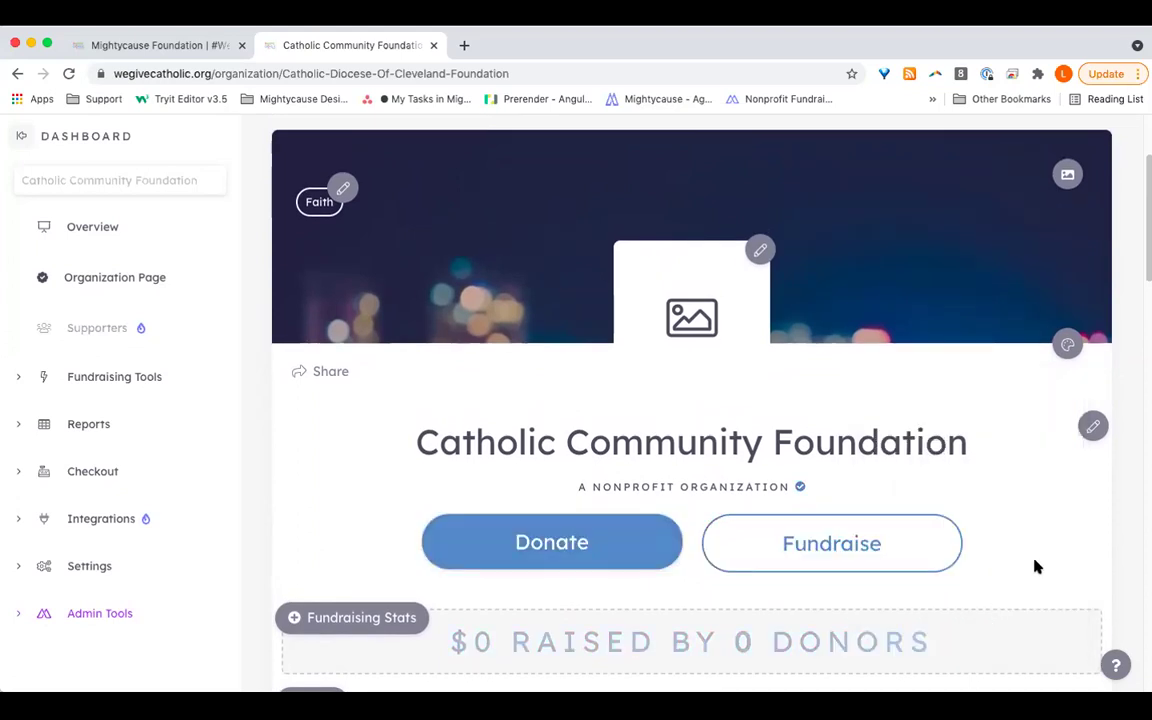
scroll(1036, 566, down, 2)
scroll(1036, 567, down, 1)
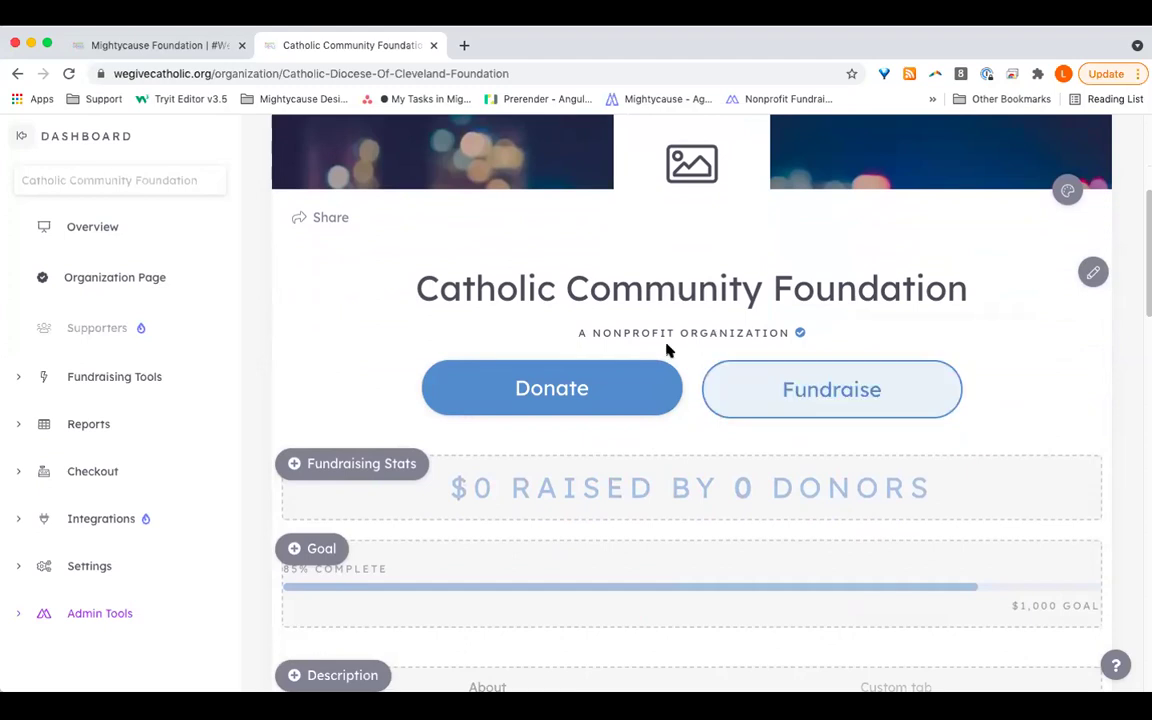
Step: View the organization's donation page, then go back to the Organization Page dashboard
click(628, 364)
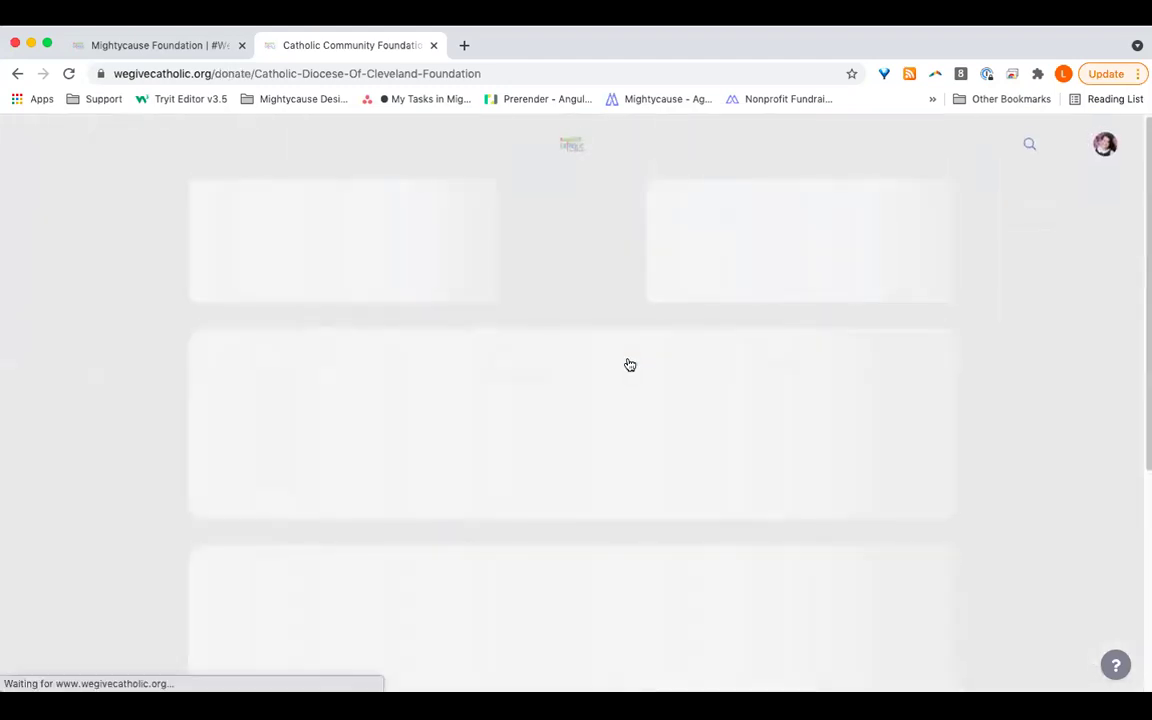
scroll(968, 530, down, 5)
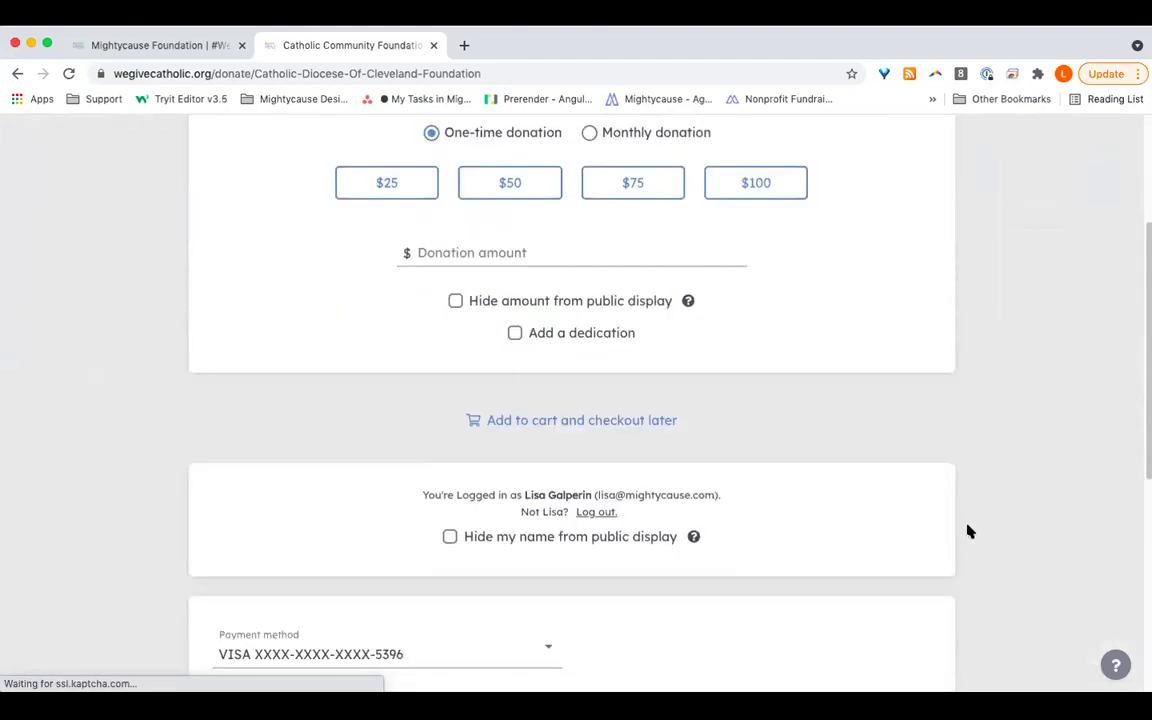
scroll(968, 530, up, 6)
scroll(968, 531, down, 1)
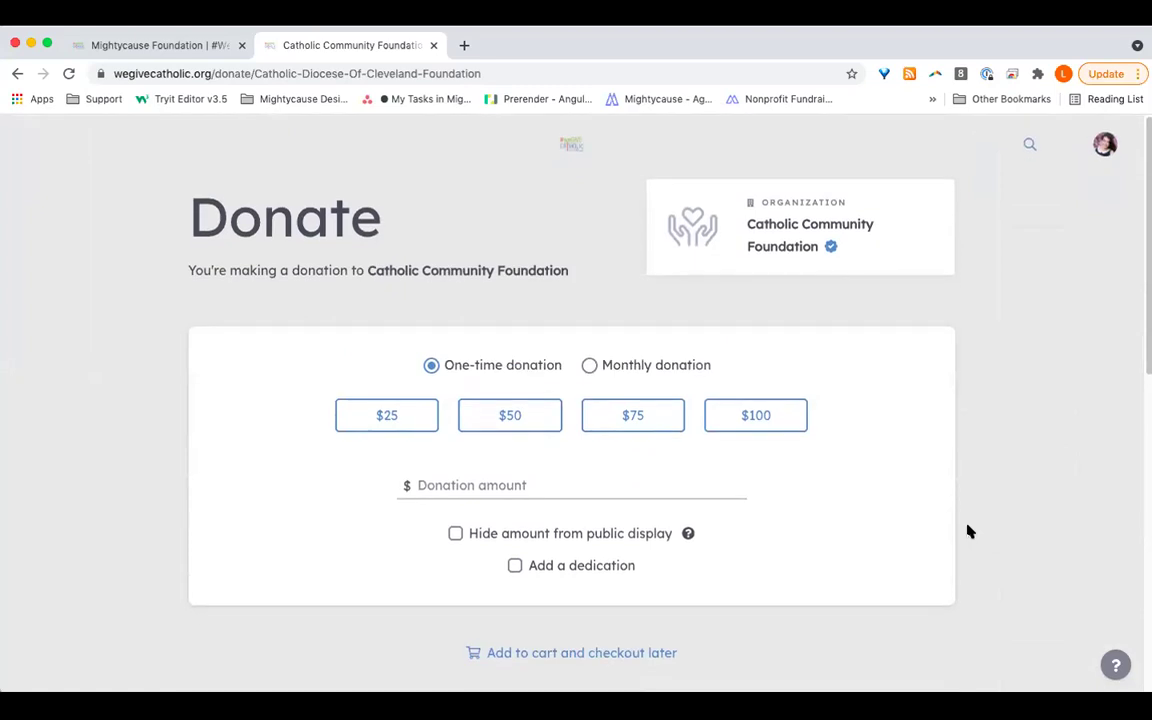
click(17, 74)
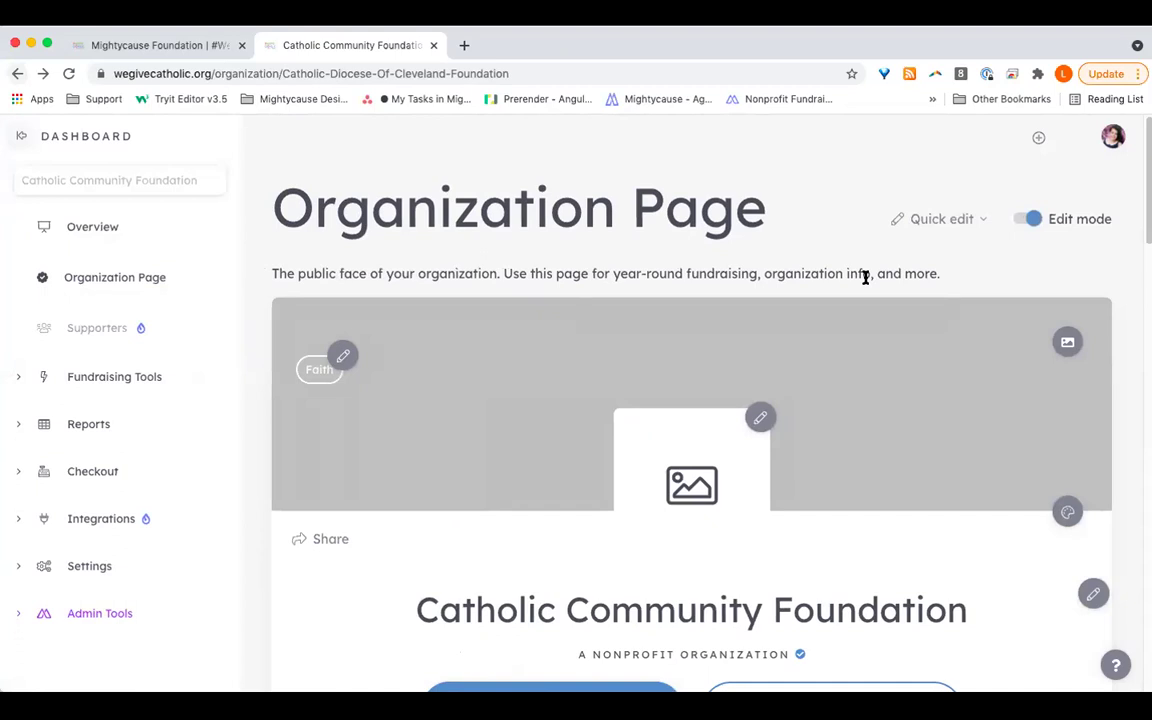
Step: Turn on the Fundraising Stats and Goal progress sections of the Organization Page
scroll(840, 343, down, 5)
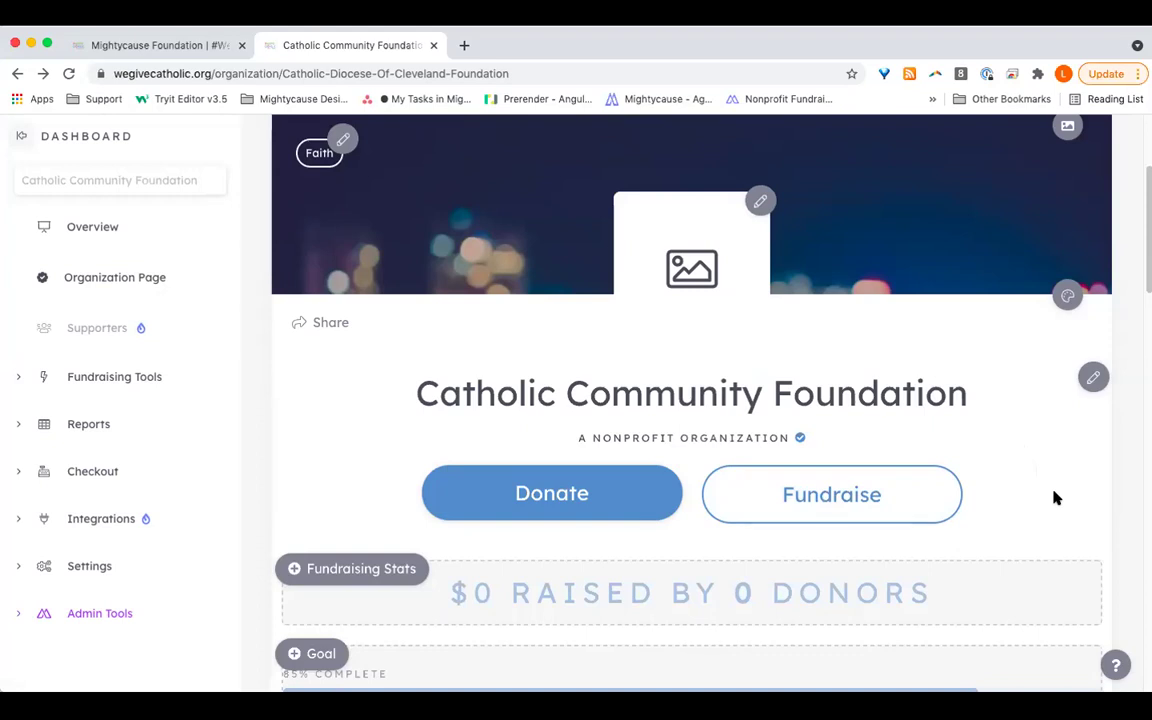
scroll(1055, 497, down, 2)
scroll(1055, 497, down, 5)
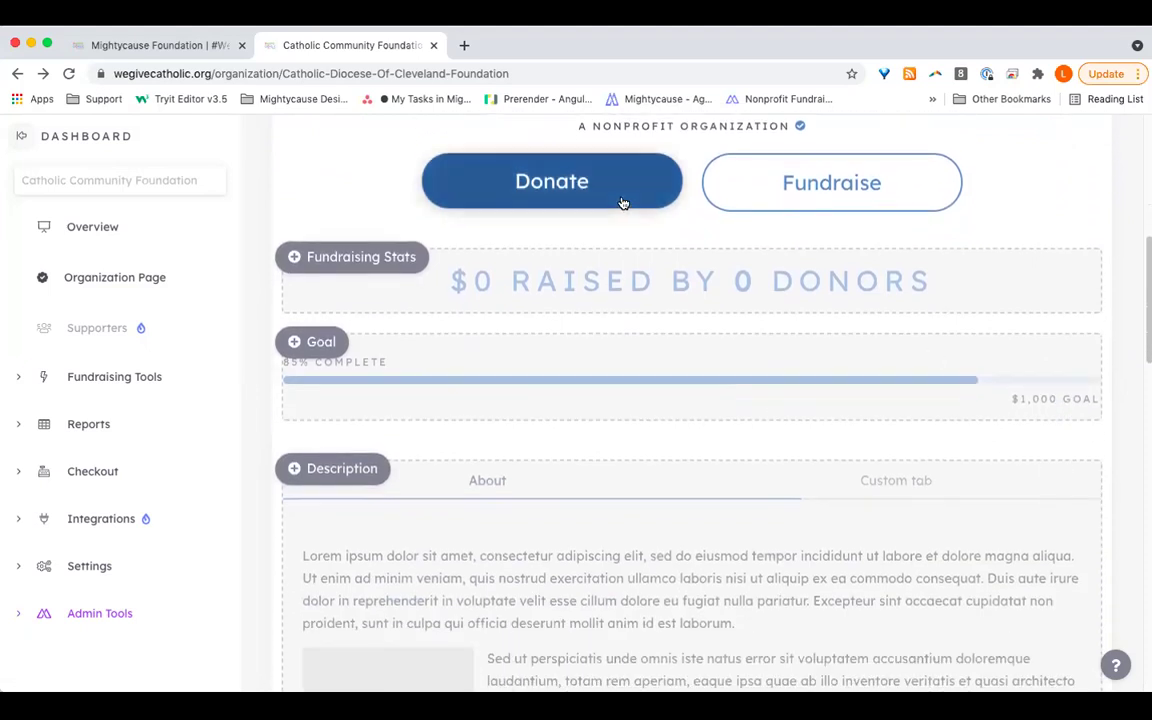
click(296, 257)
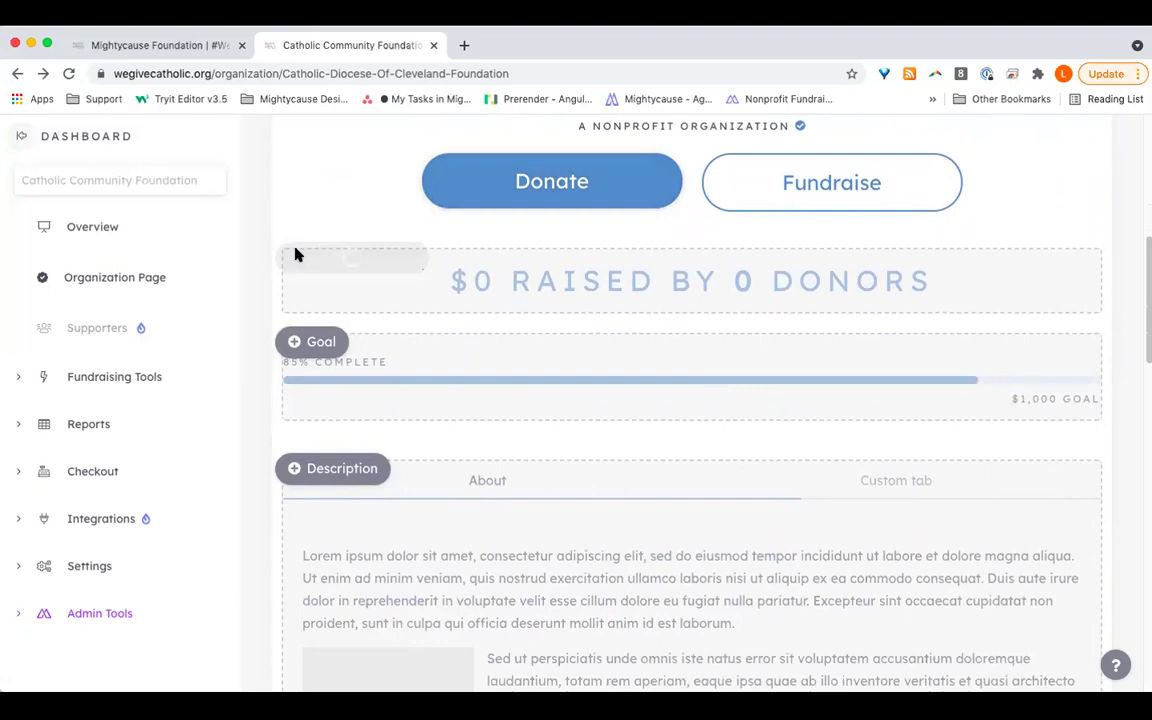
click(295, 313)
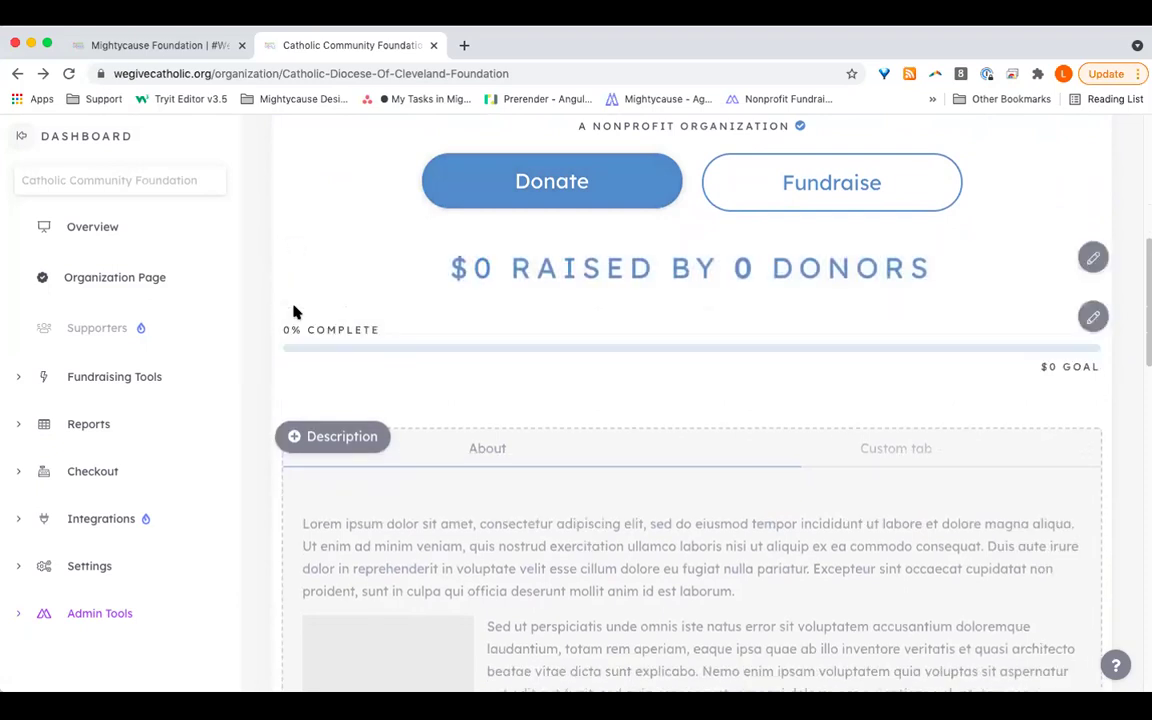
click(1093, 258)
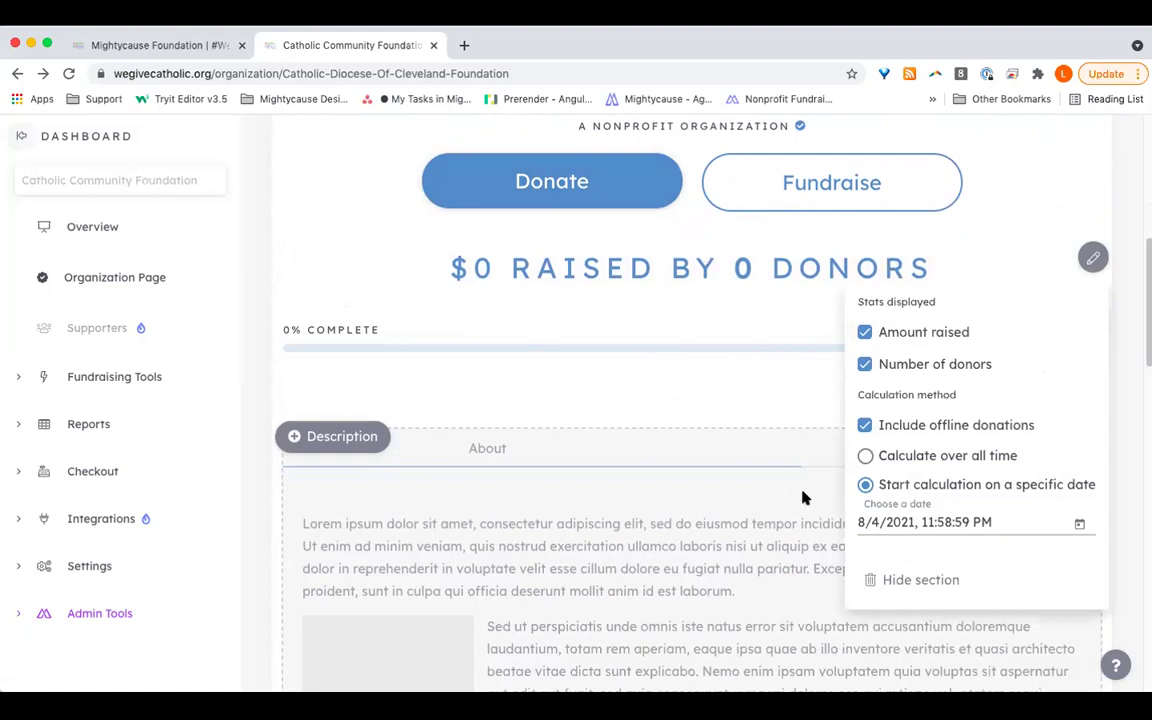
click(865, 333)
click(866, 333)
click(865, 364)
click(865, 364)
scroll(670, 570, down, 1)
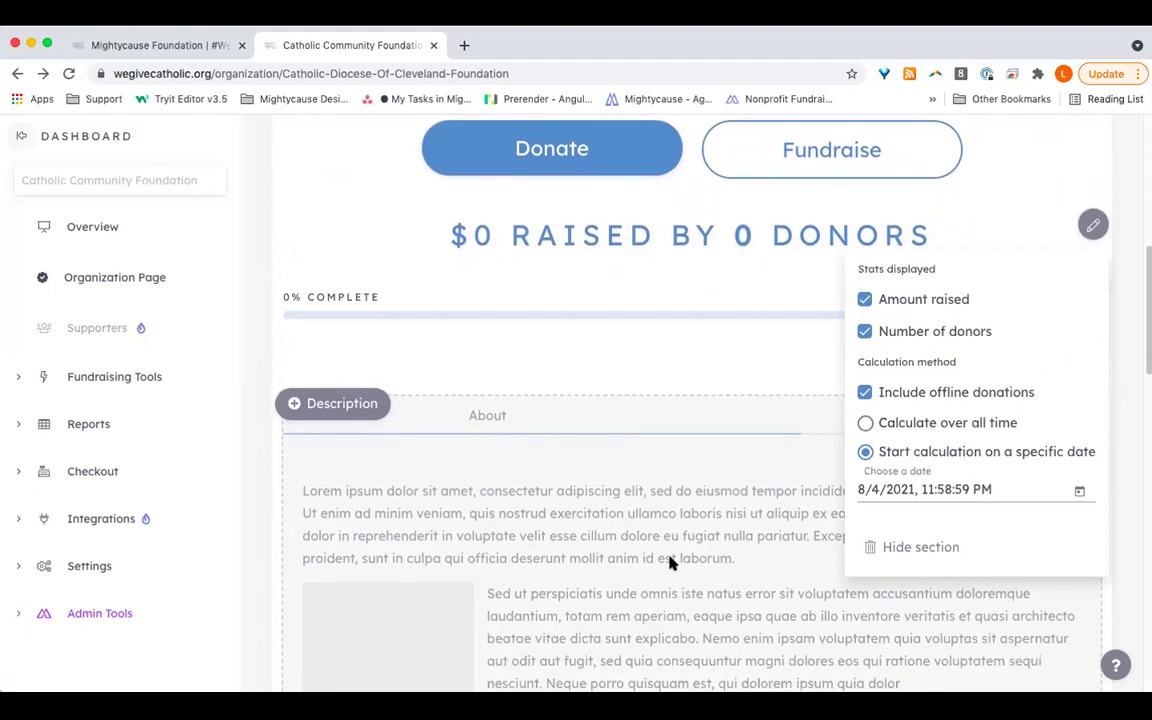
click(735, 397)
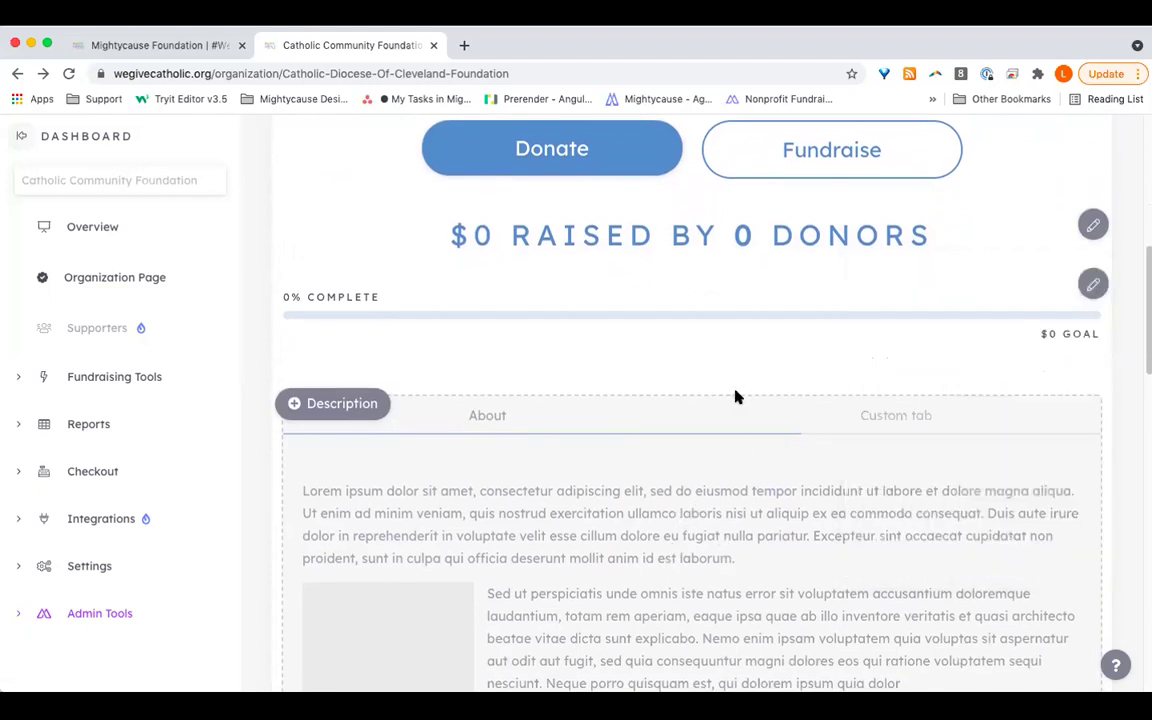
click(1093, 284)
click(1051, 329)
click(1067, 232)
scroll(1005, 341, down, 4)
scroll(1005, 341, up, 3)
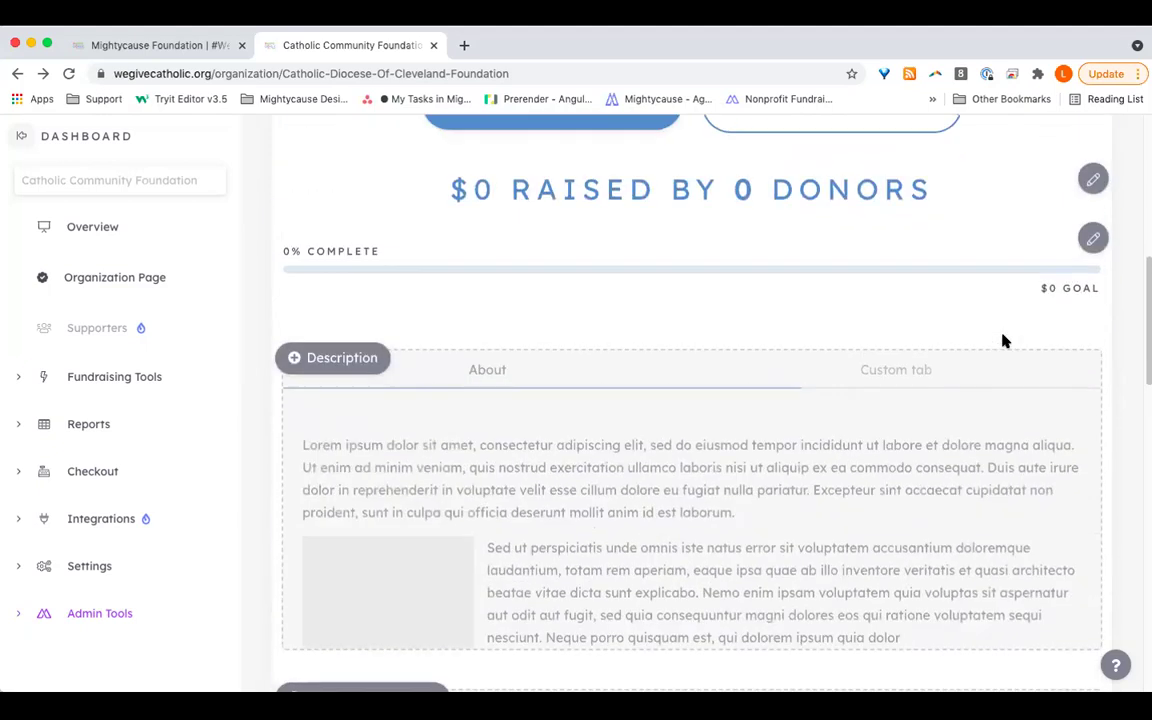
scroll(1005, 341, down, 3)
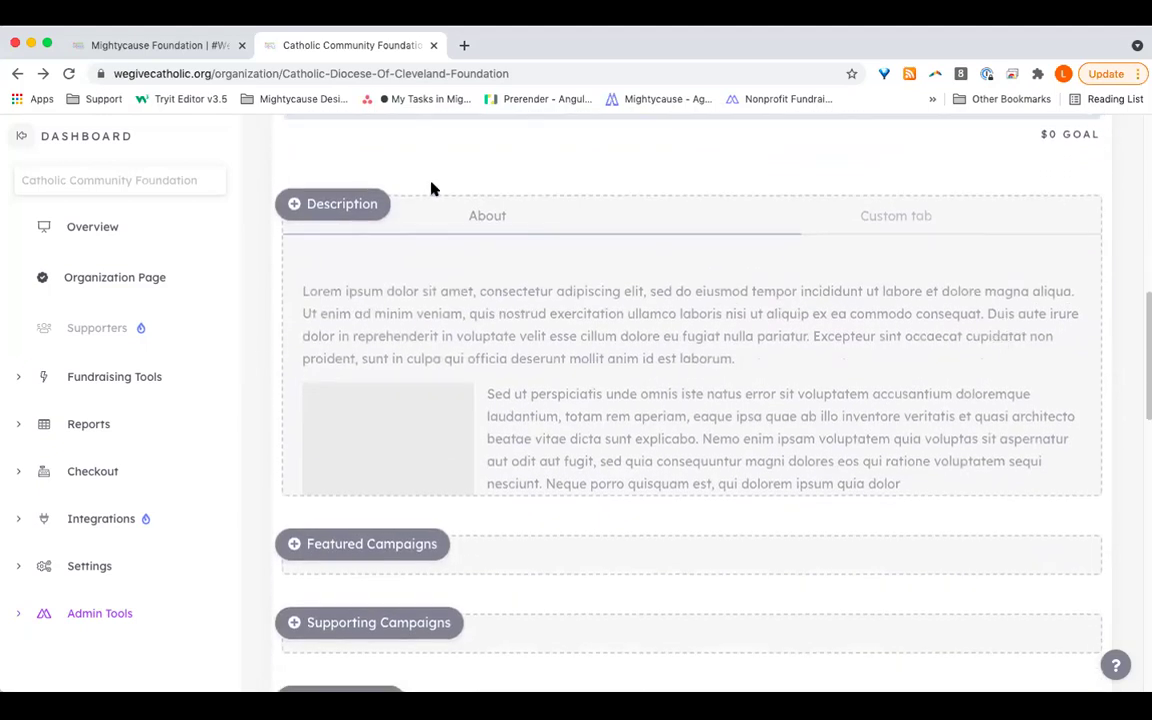
Step: Enable the Description section, opening its empty editor at 0 of 5000 characters
click(328, 206)
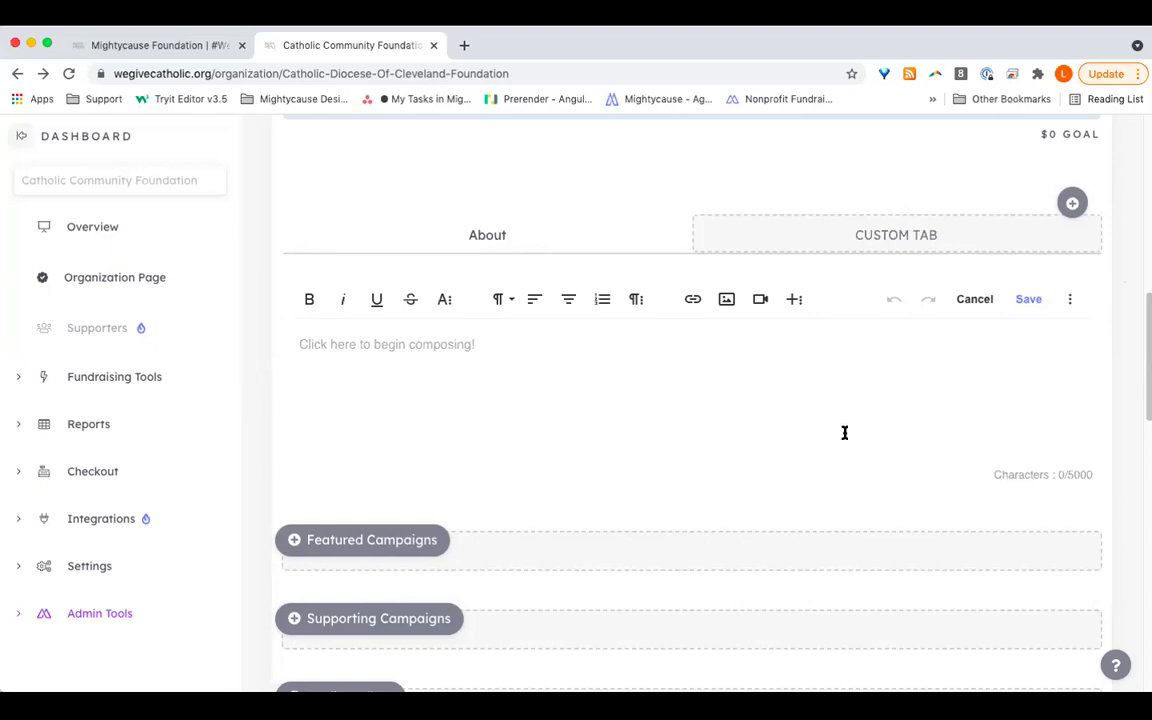
scroll(844, 432, down, 5)
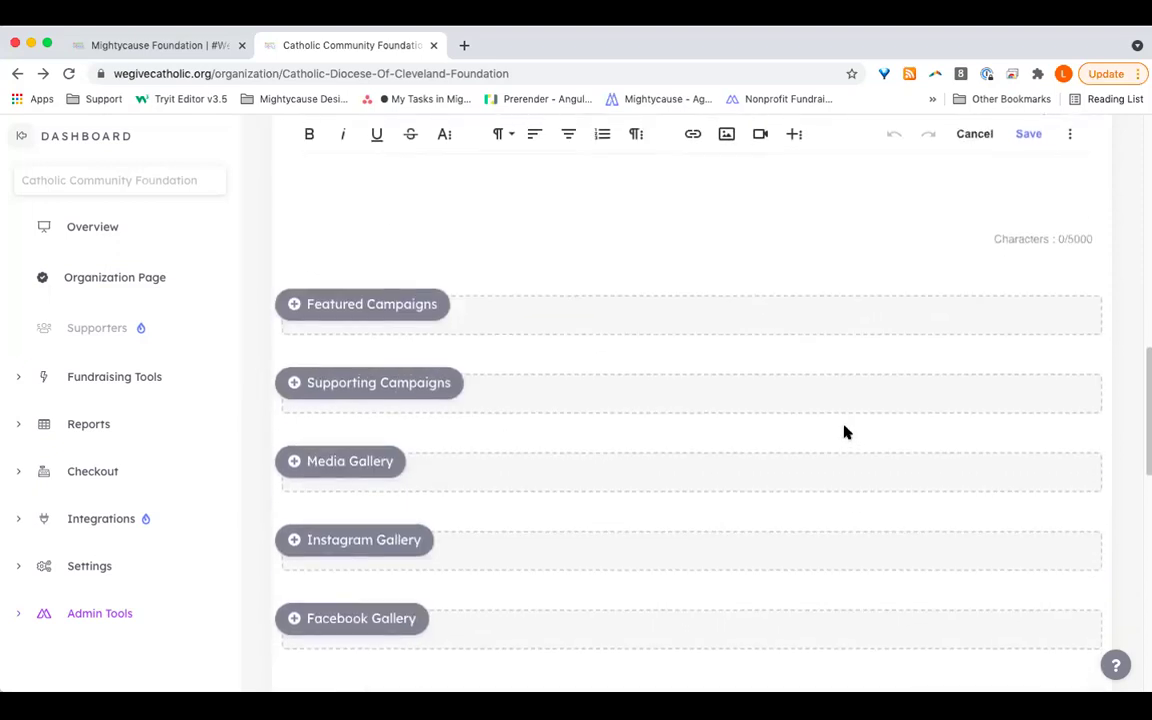
scroll(844, 435, down, 3)
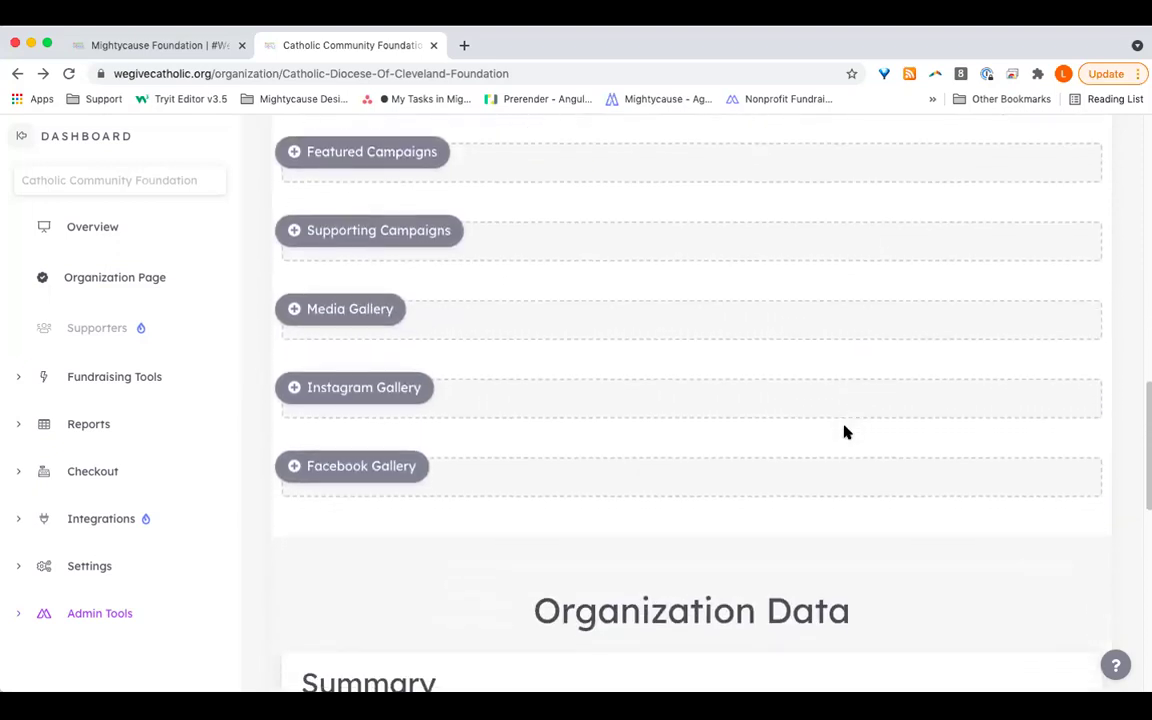
scroll(844, 432, down, 1)
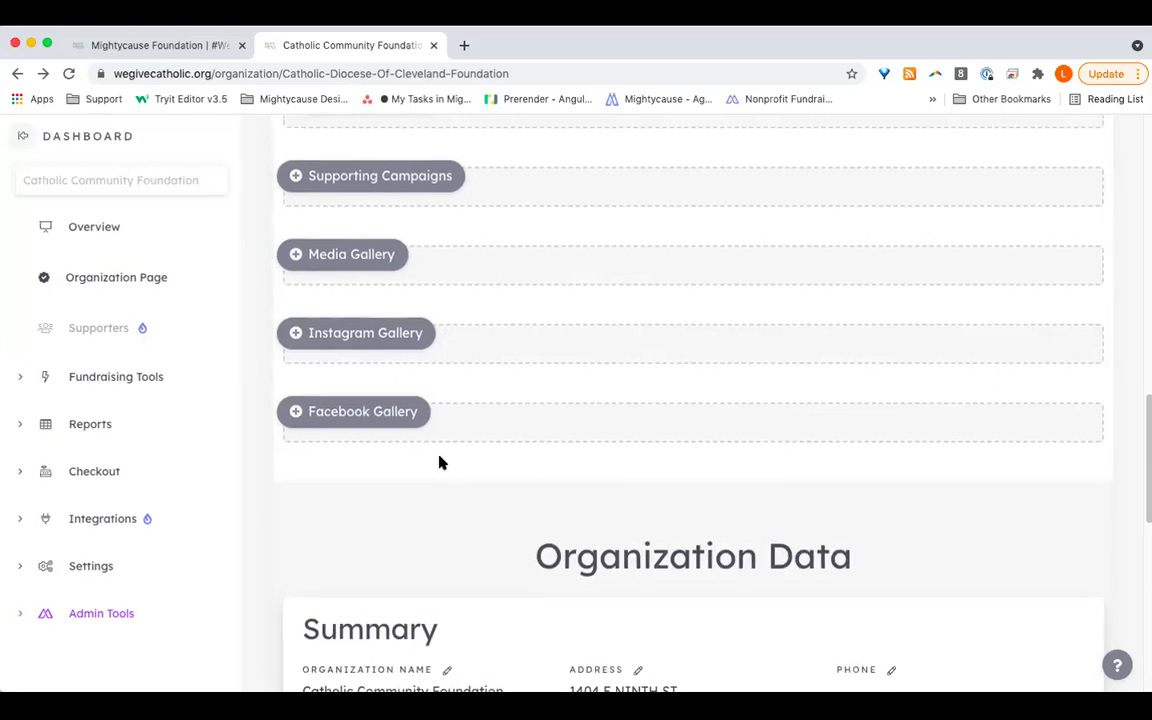
scroll(617, 600, down, 5)
scroll(617, 601, down, 1)
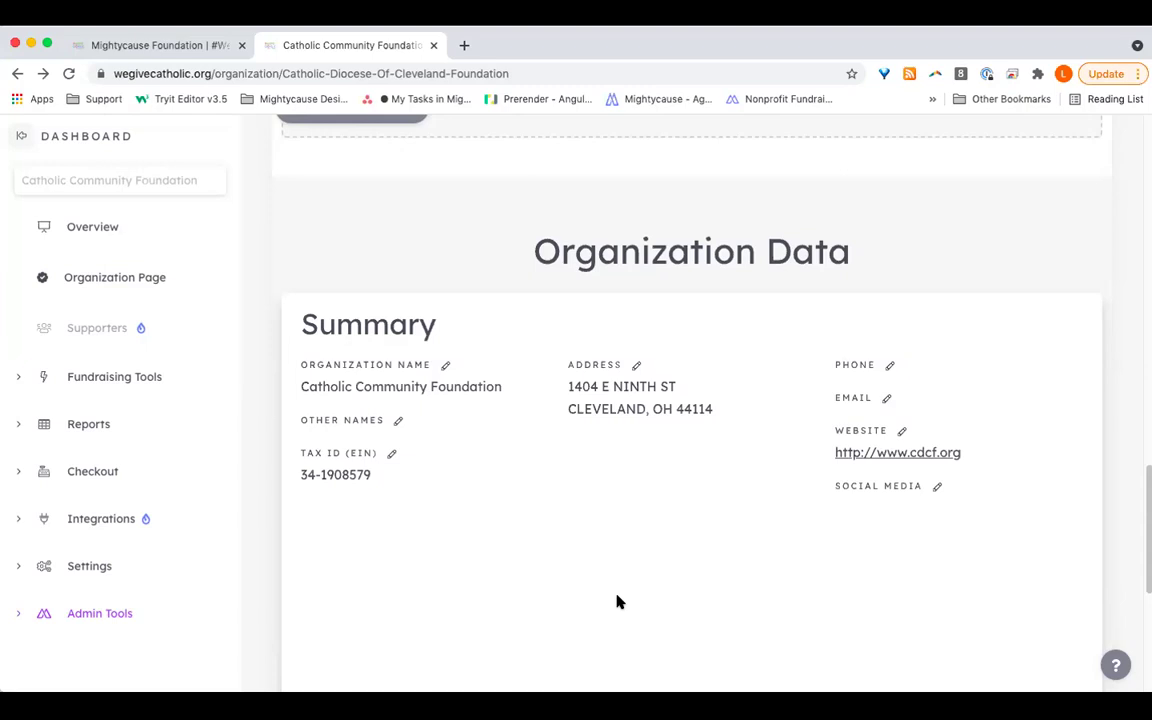
scroll(617, 601, down, 2)
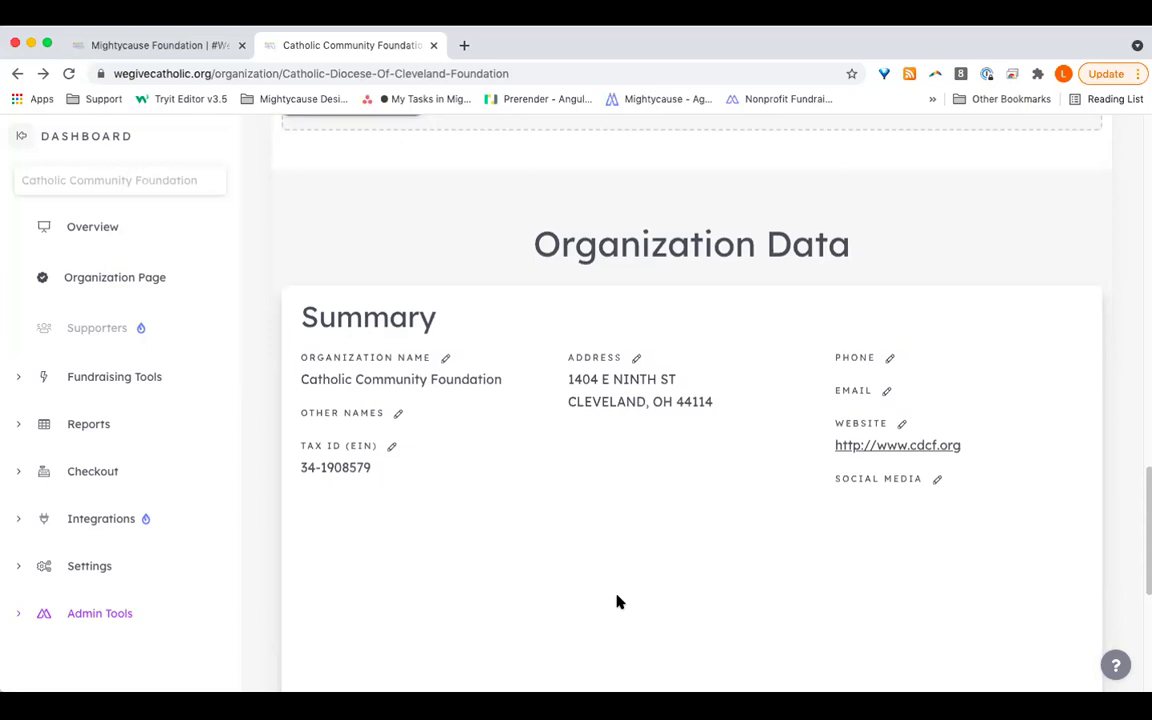
scroll(617, 601, up, 3)
scroll(617, 600, up, 15)
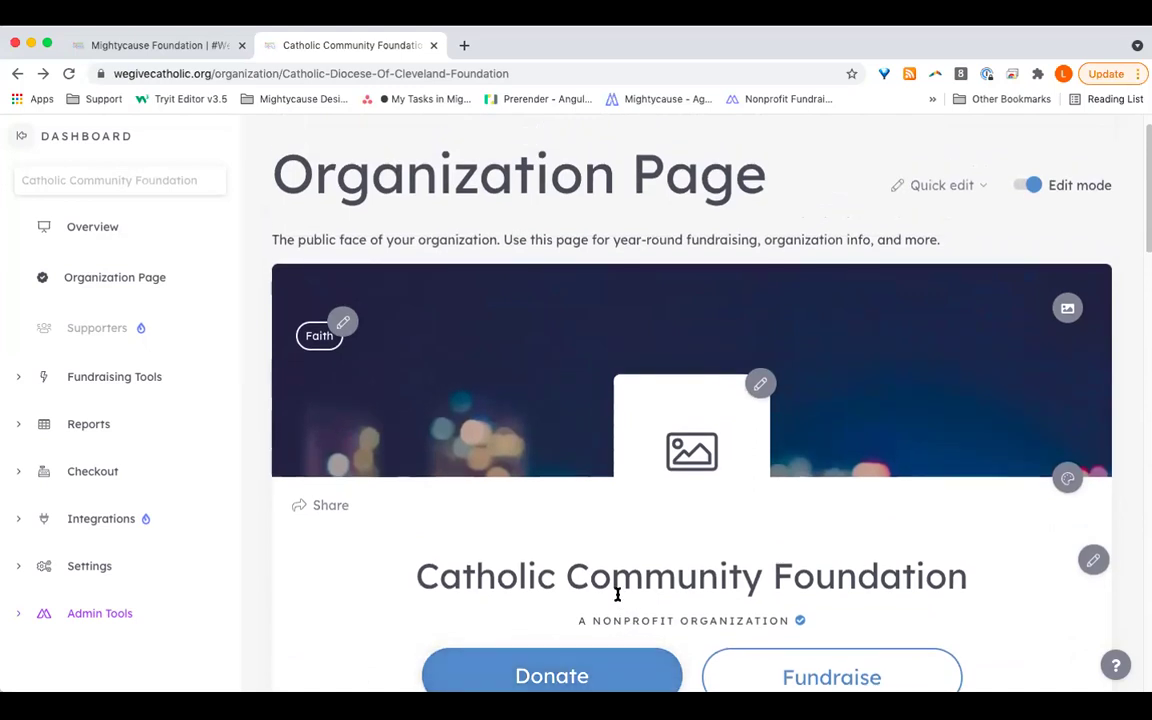
scroll(617, 595, down, 2)
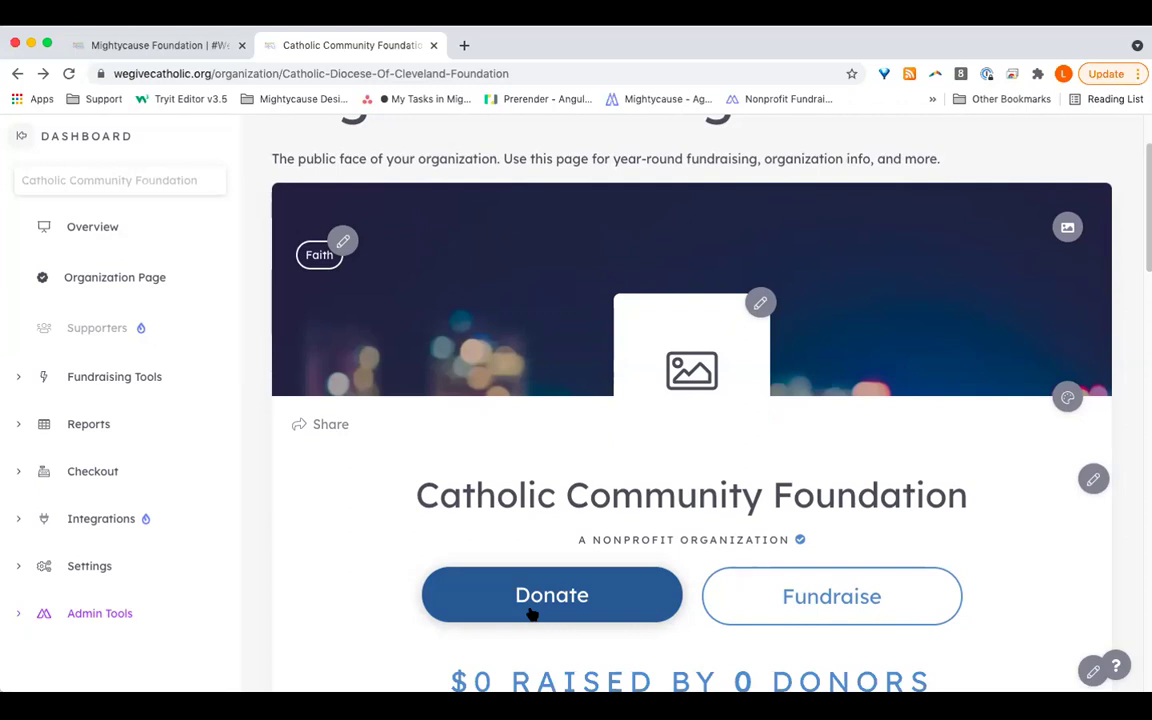
Step: Open Checkout's Donation Form, showing one-time amounts of $25, $50, $75 and $100
click(88, 482)
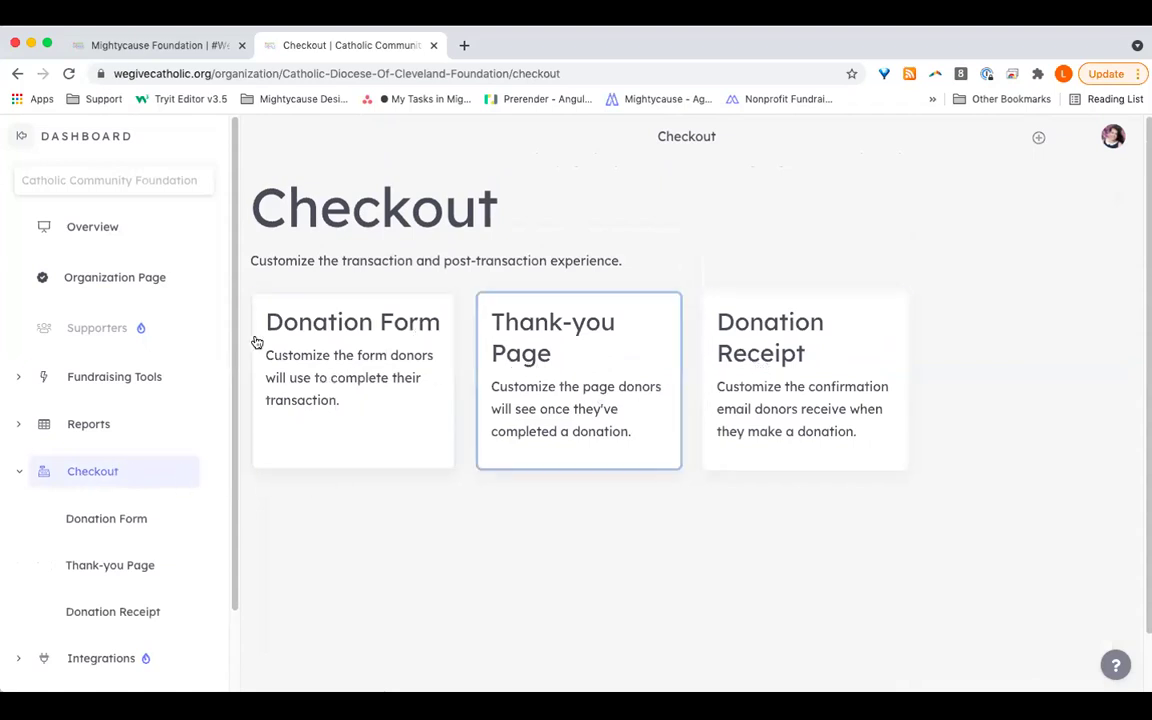
click(352, 361)
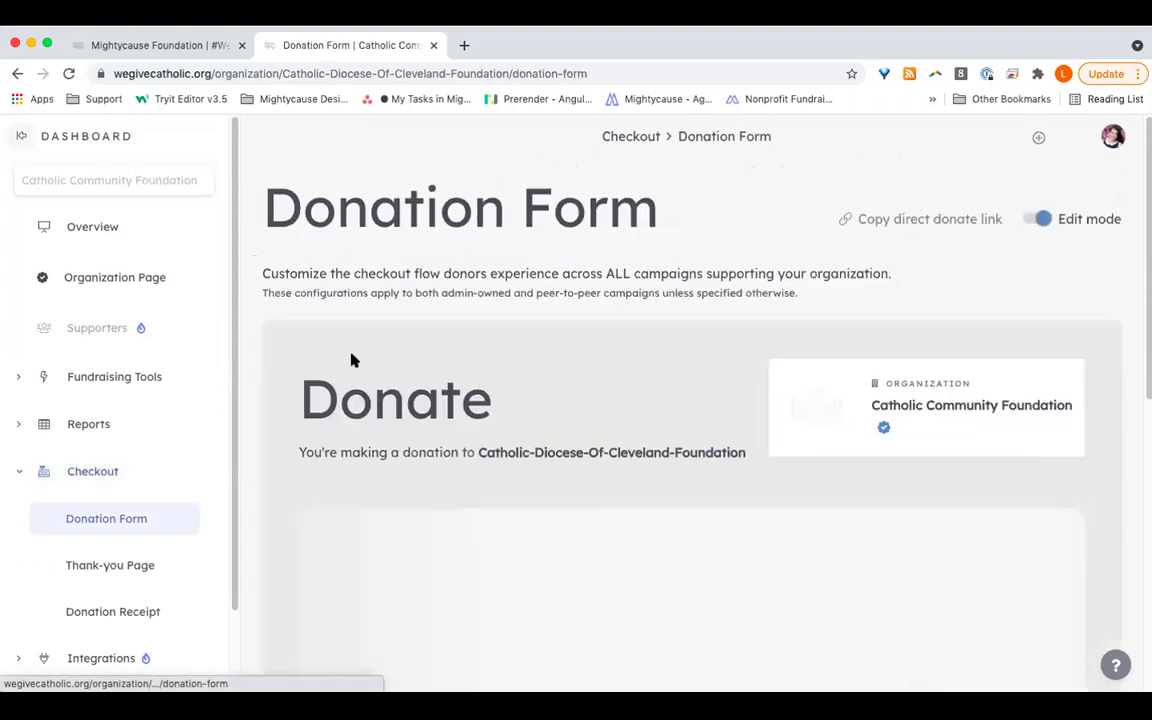
scroll(577, 490, down, 1)
scroll(577, 490, down, 3)
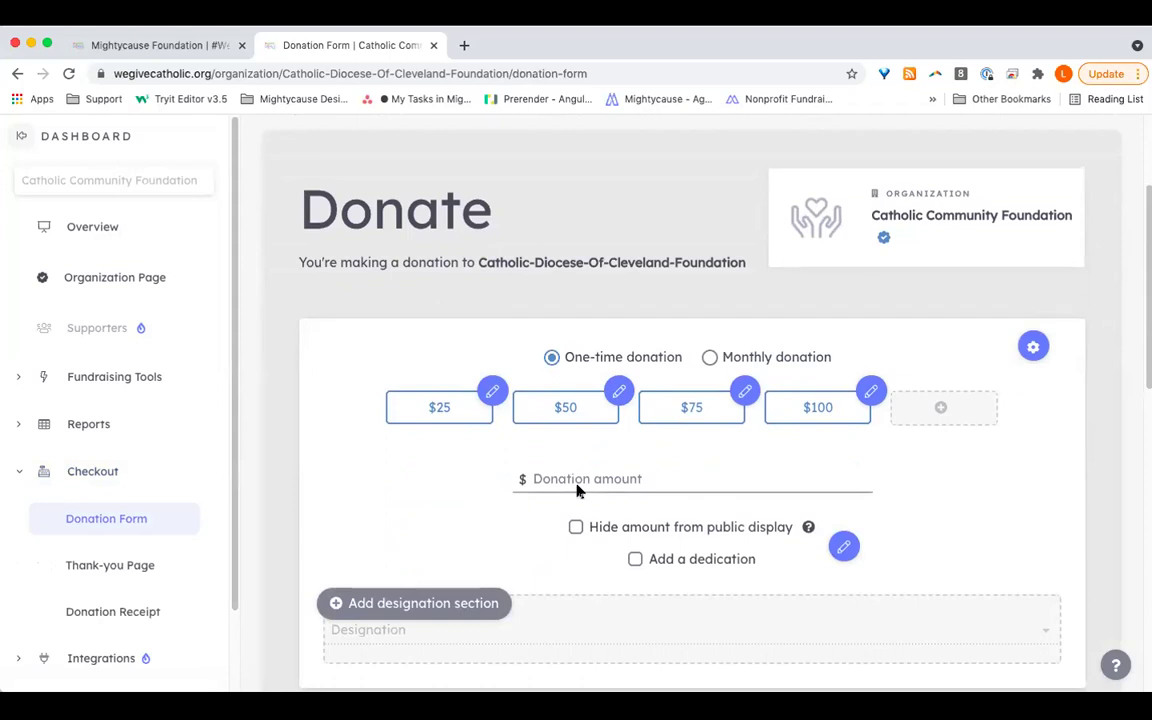
Step: Change the $25 suggested donation to $10 with description 'Purchases 1 backpack' and save
click(492, 391)
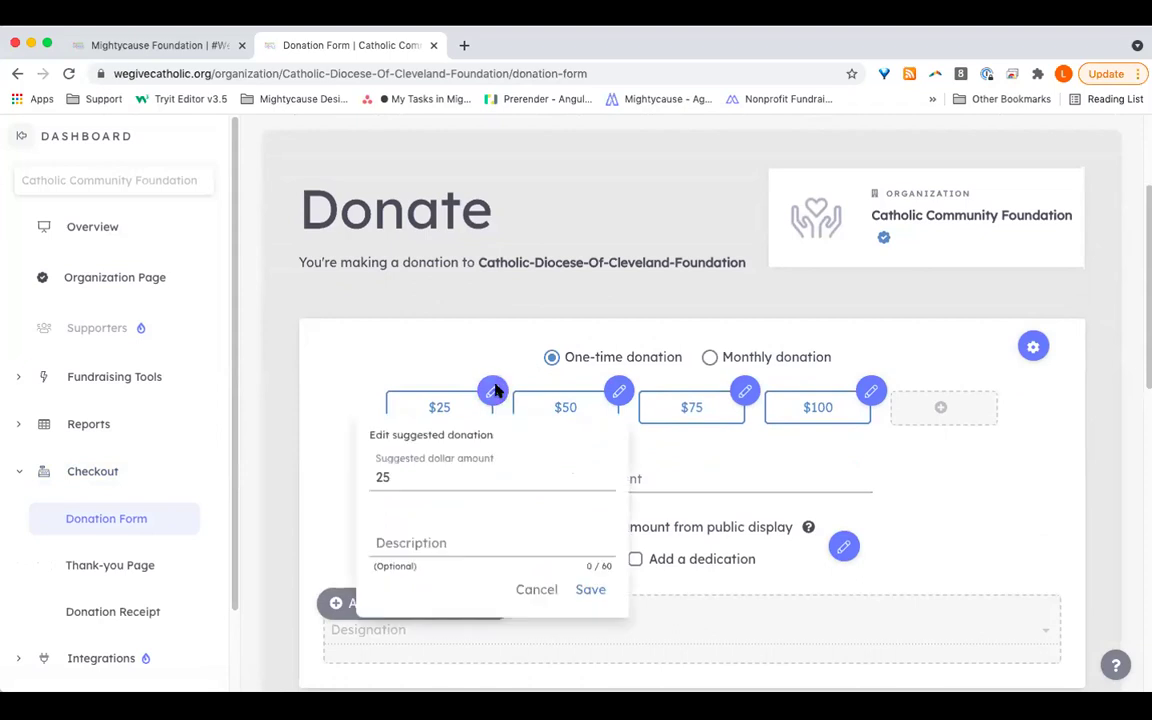
click(425, 479)
key(BackSpace)
key(BackSpace)
text(10)
click(411, 537)
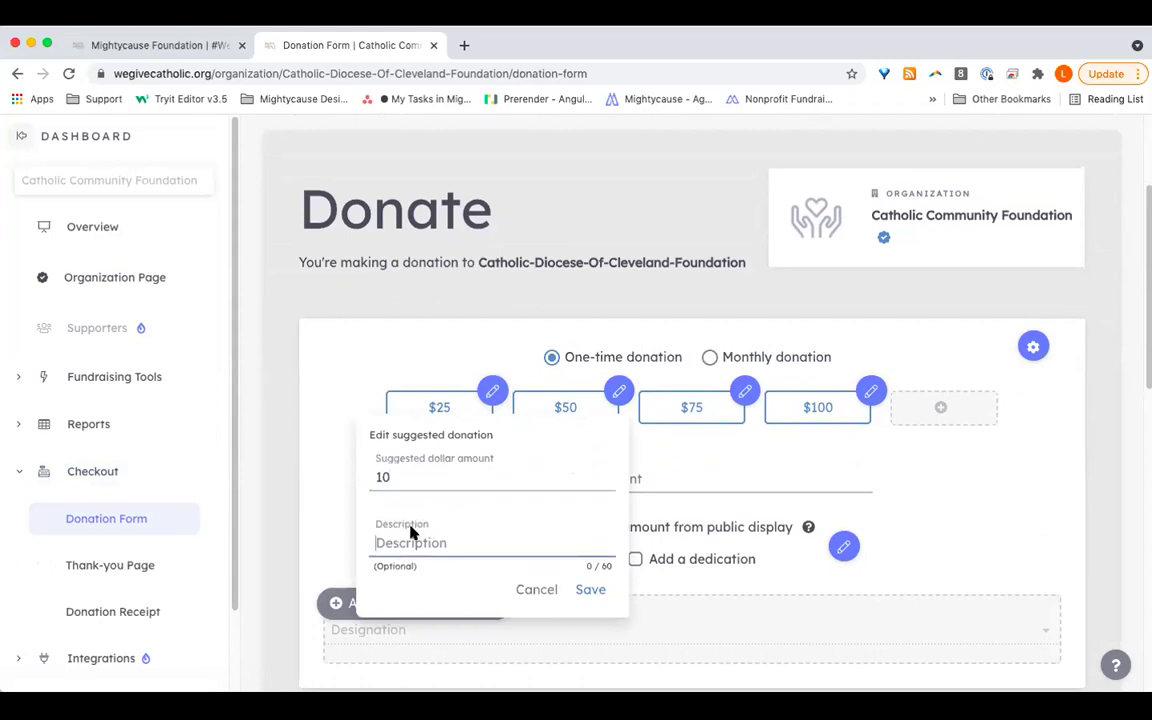
text(Purchase)
key(BackSpace)
text(s 1 backpack)
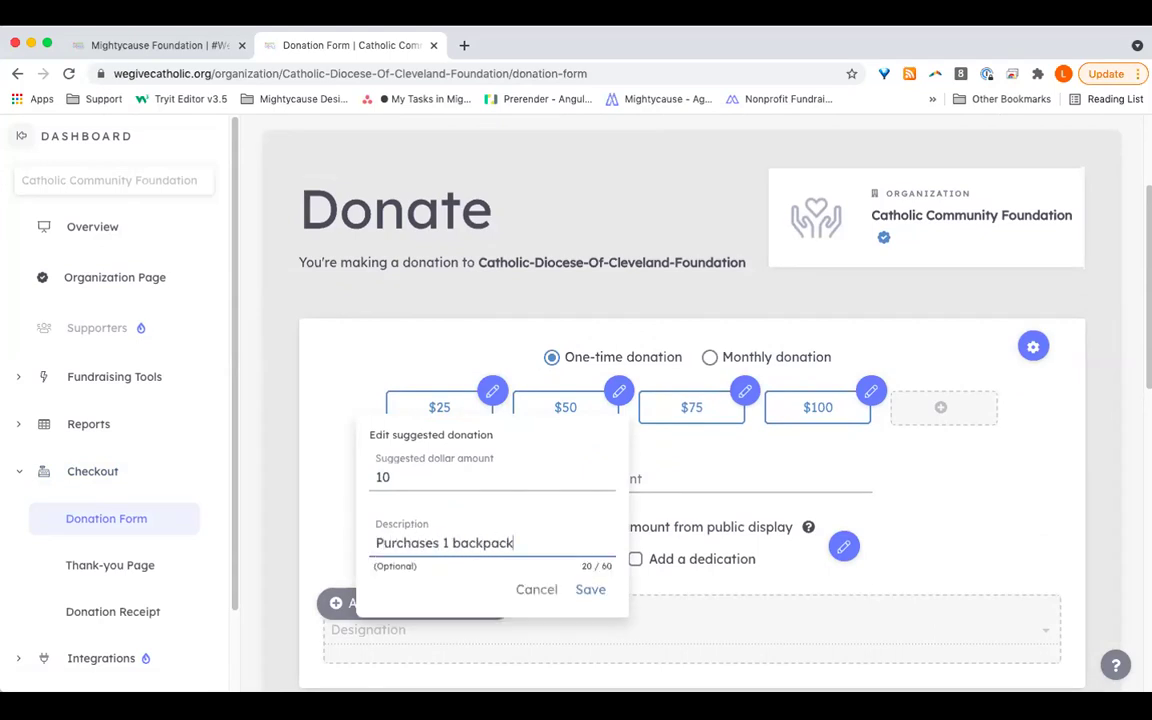
click(598, 589)
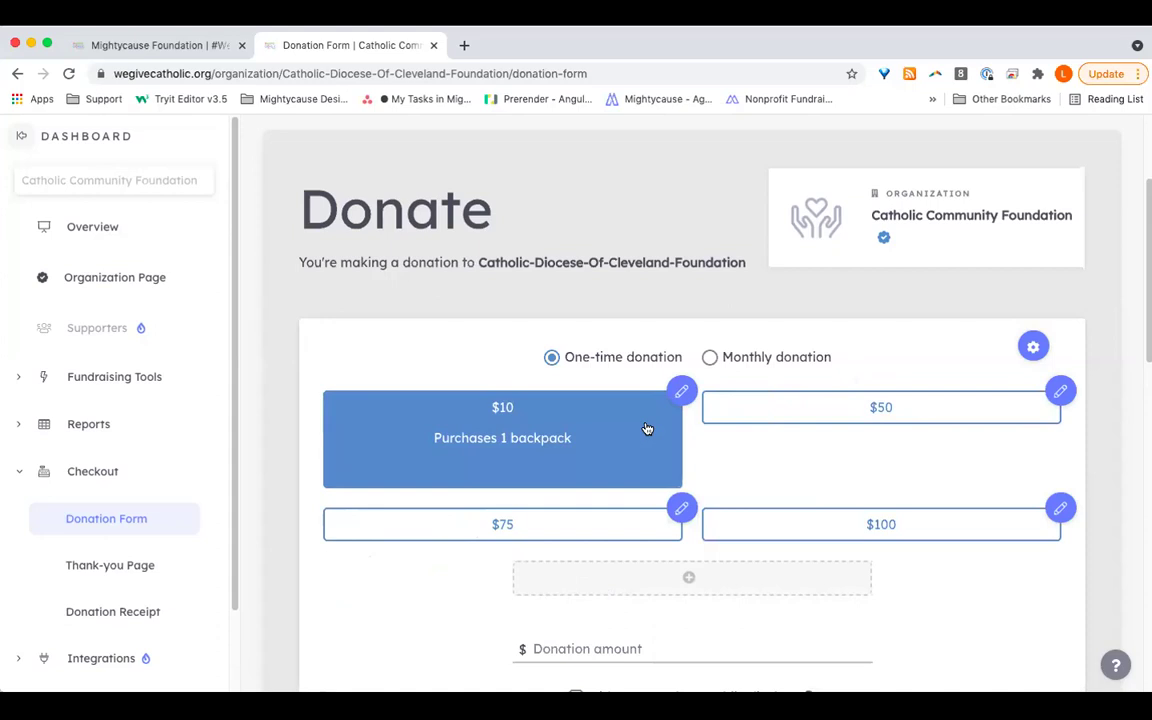
scroll(952, 499, down, 2)
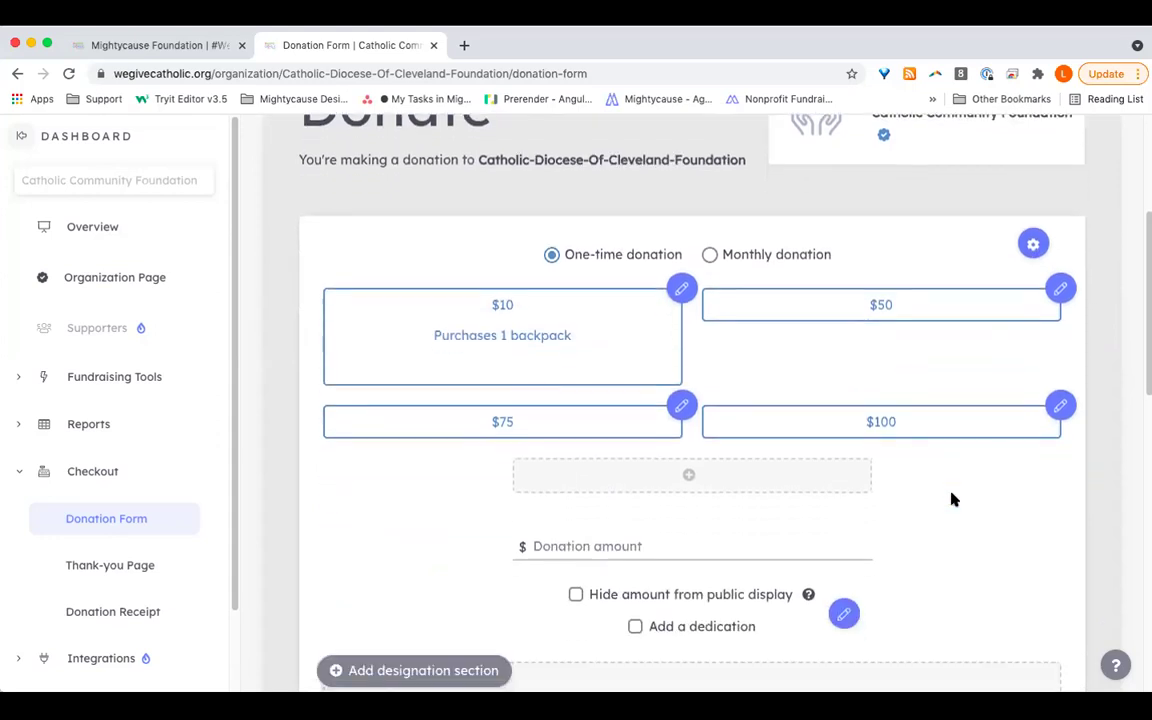
scroll(952, 499, down, 1)
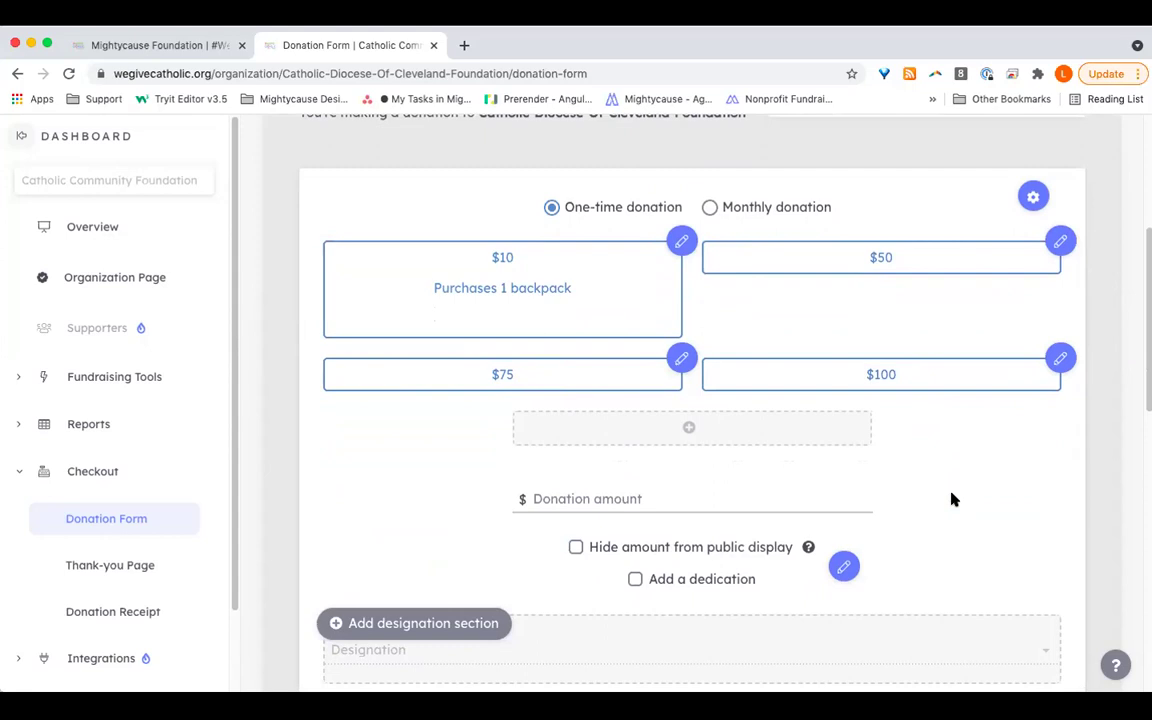
scroll(952, 501, down, 2)
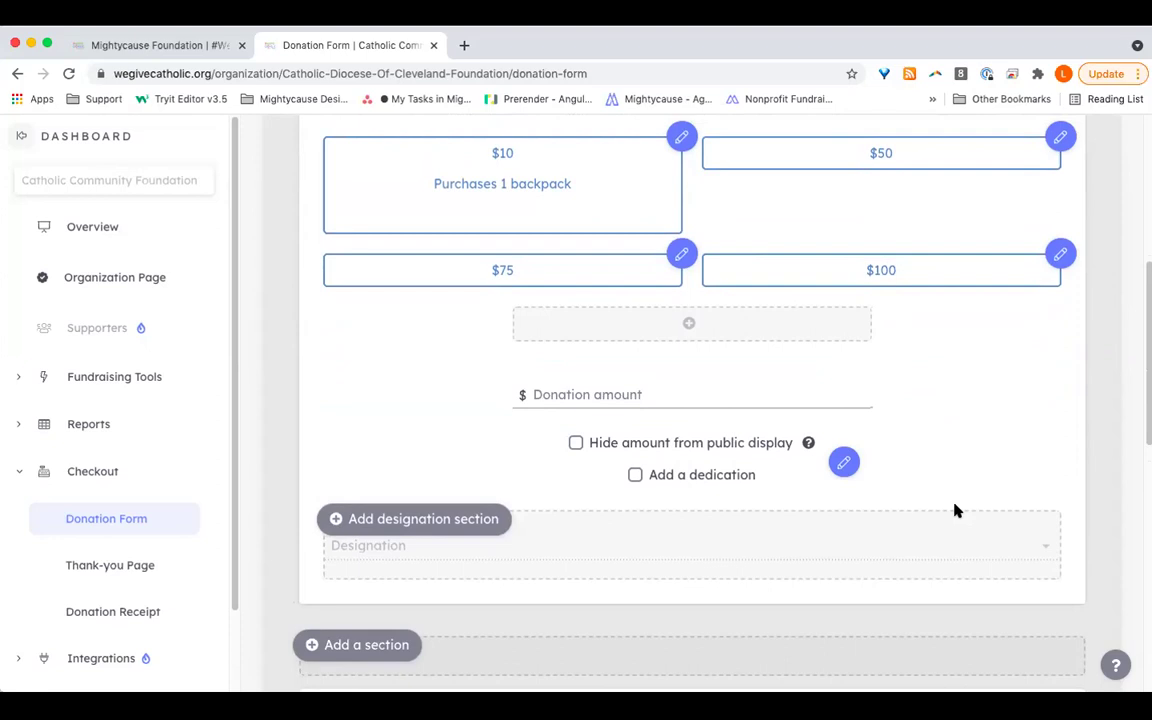
click(694, 386)
key(Down)
click(880, 432)
scroll(1003, 464, down, 3)
right_click(1003, 462)
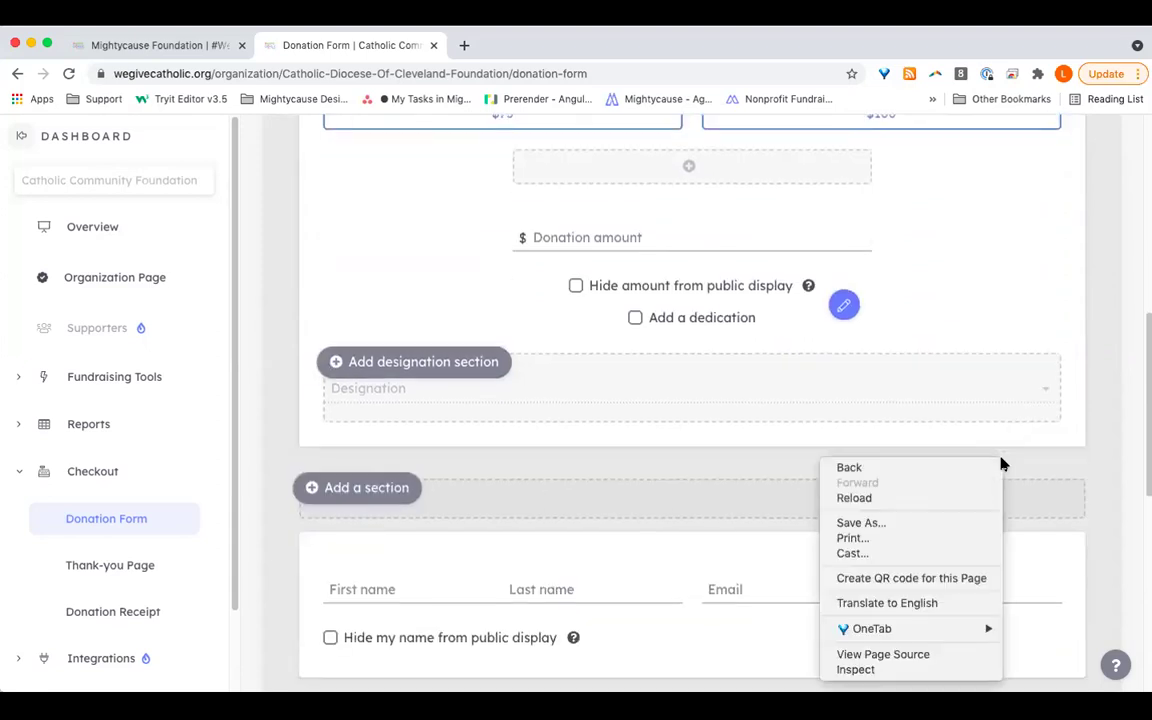
click(984, 314)
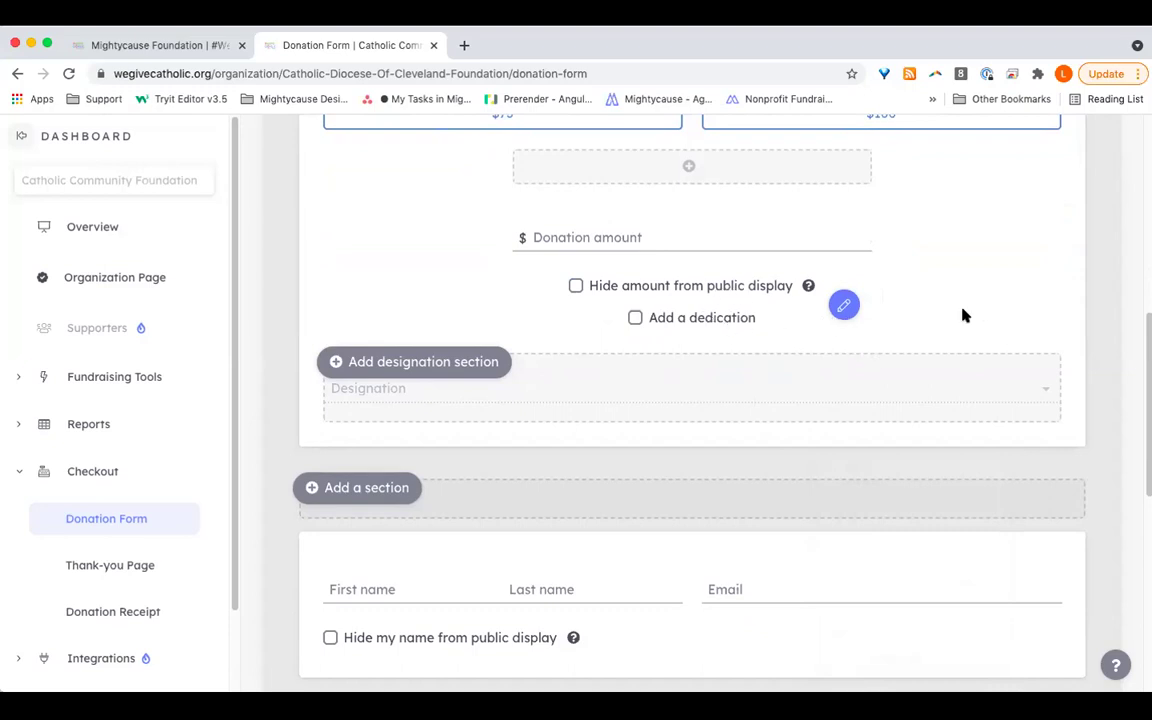
click(655, 319)
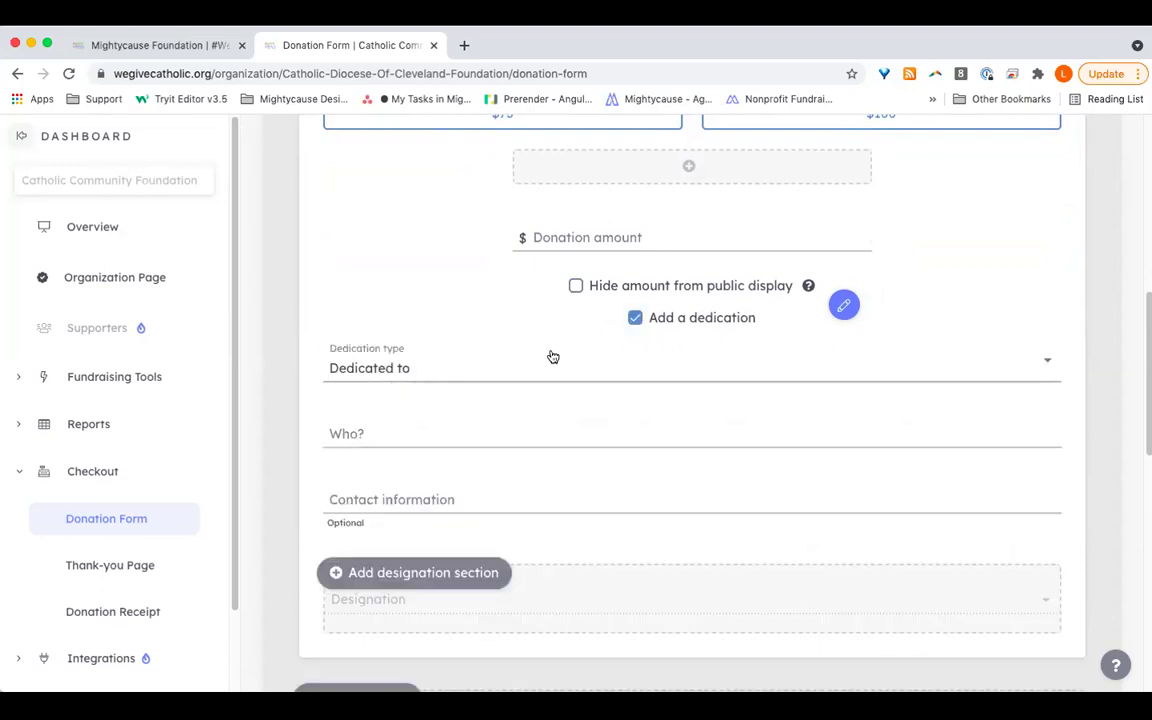
click(637, 318)
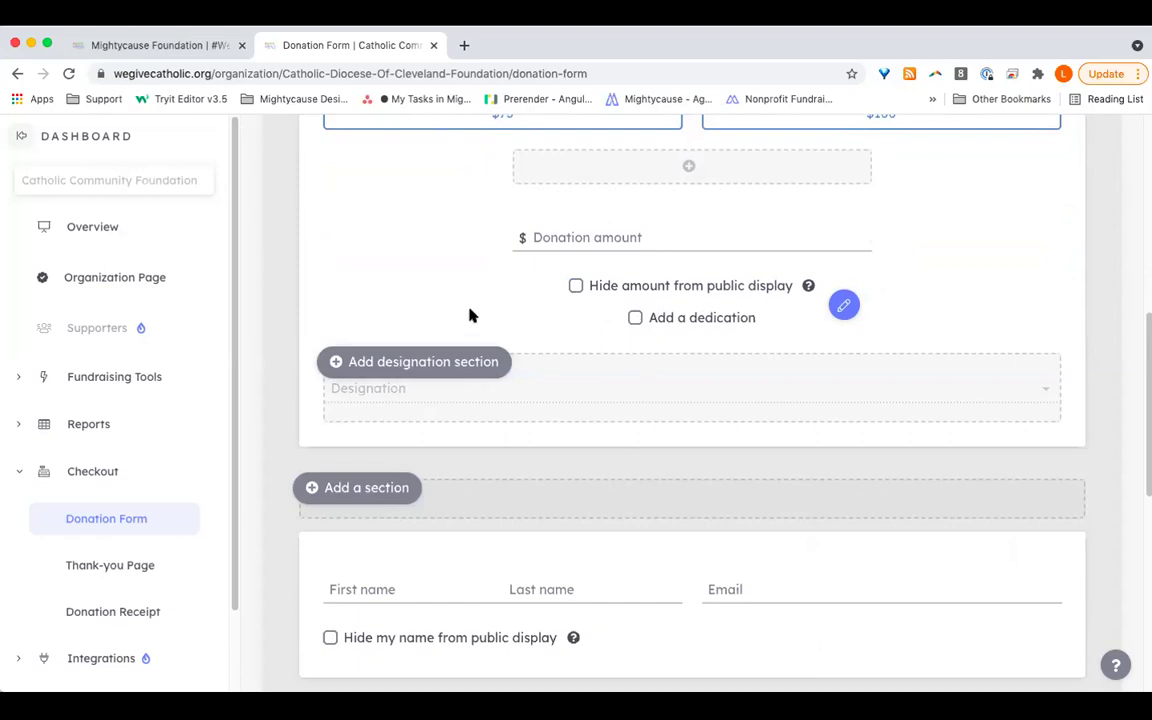
scroll(485, 402, down, 2)
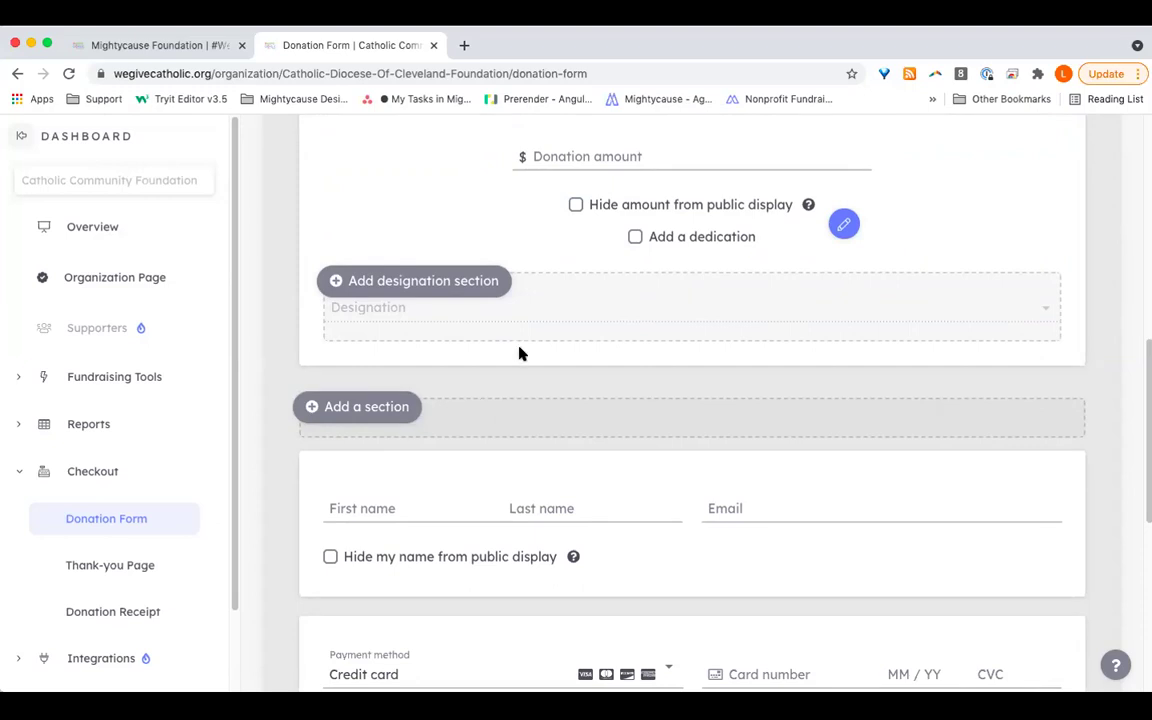
click(333, 281)
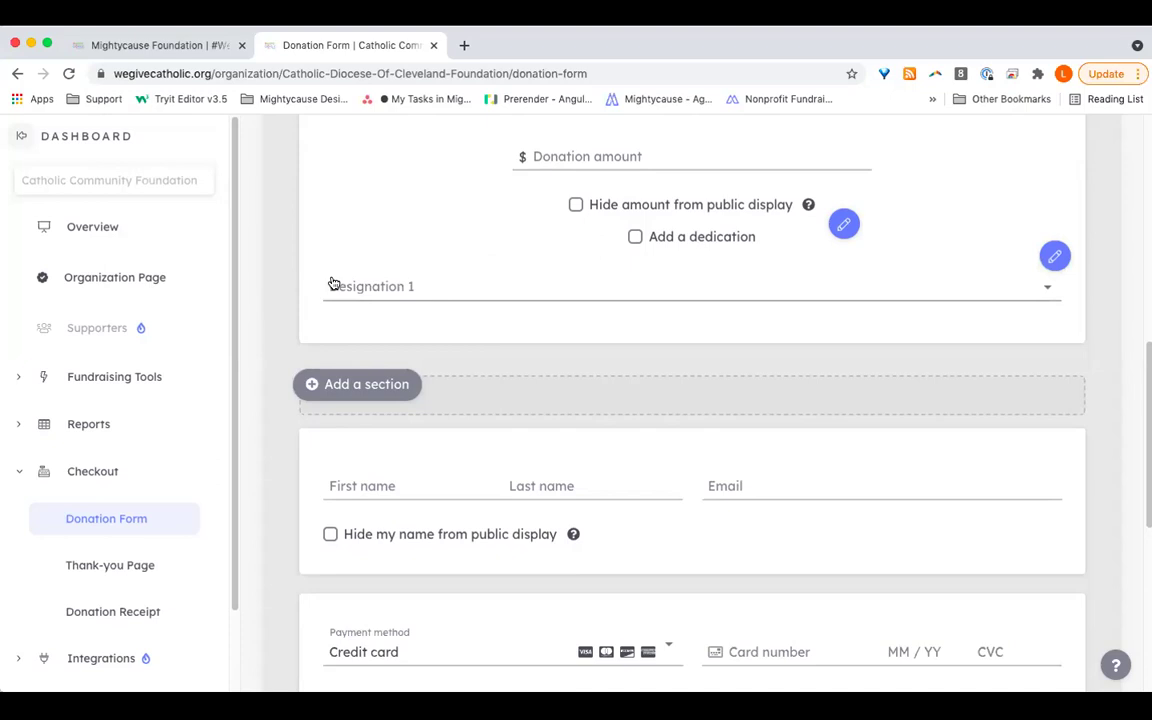
click(376, 287)
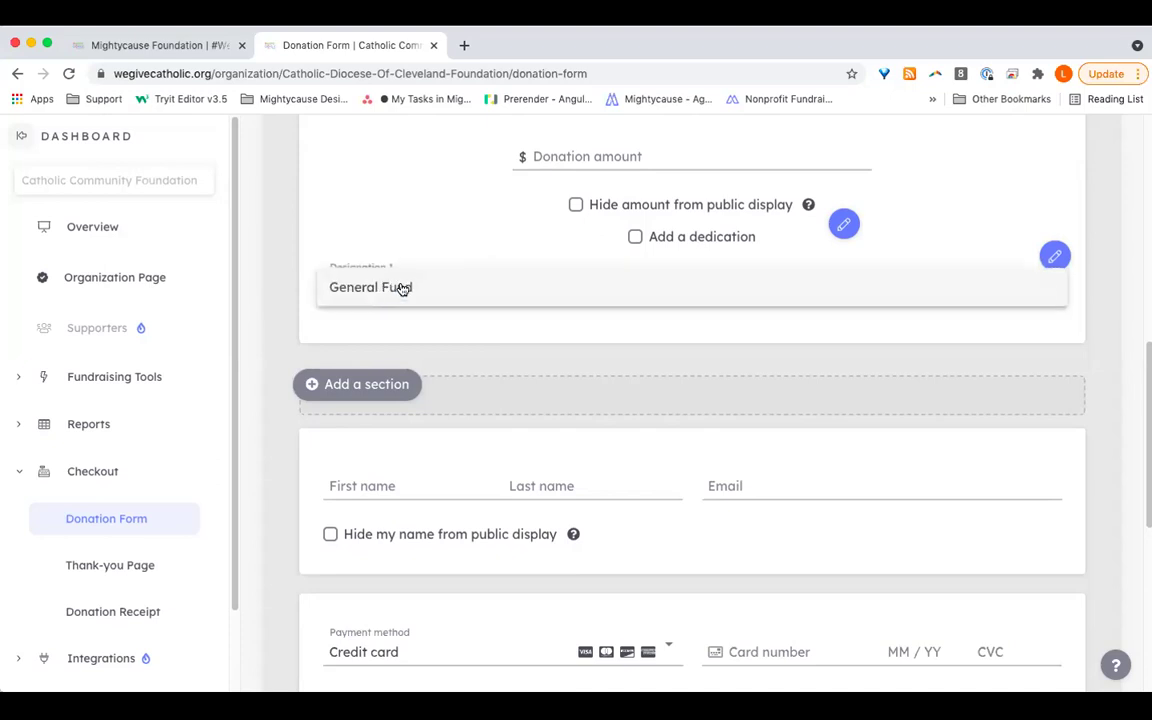
click(1054, 256)
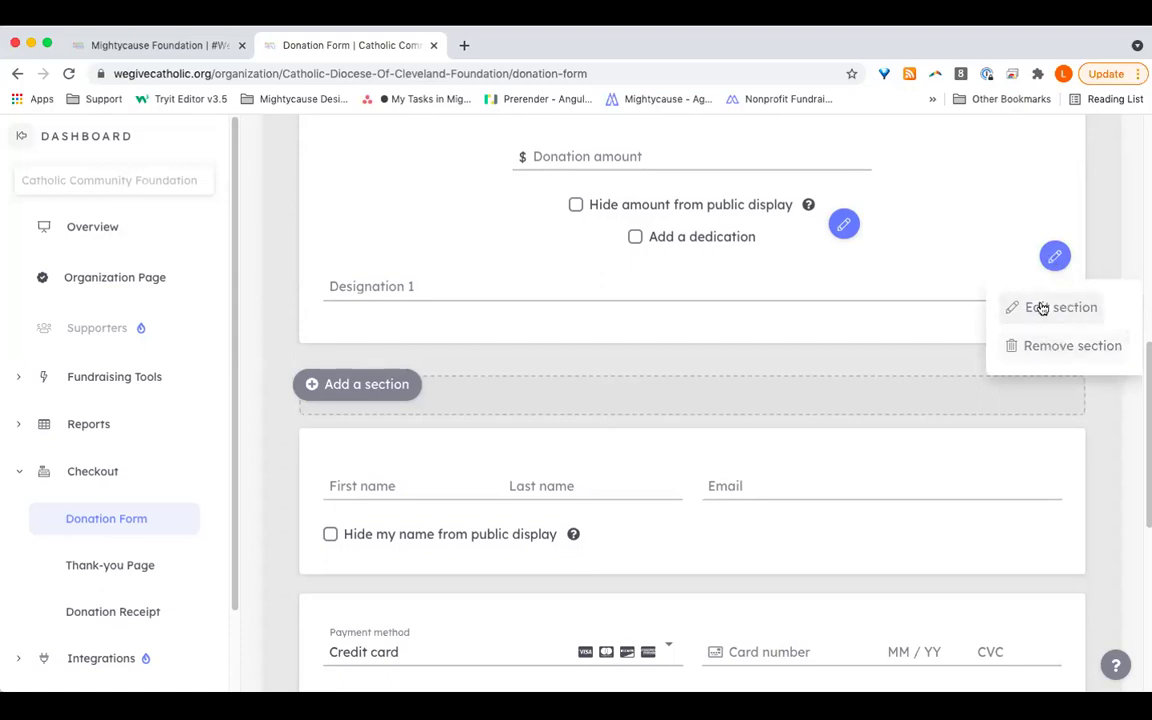
click(1041, 305)
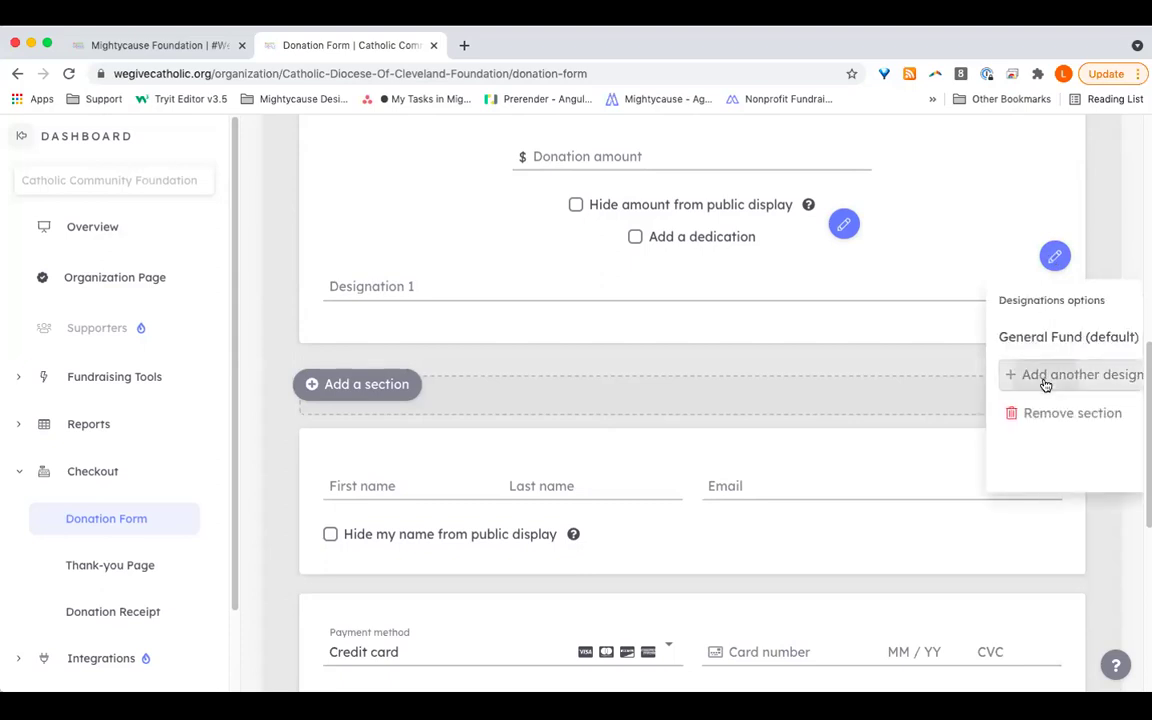
click(1045, 386)
click(1033, 341)
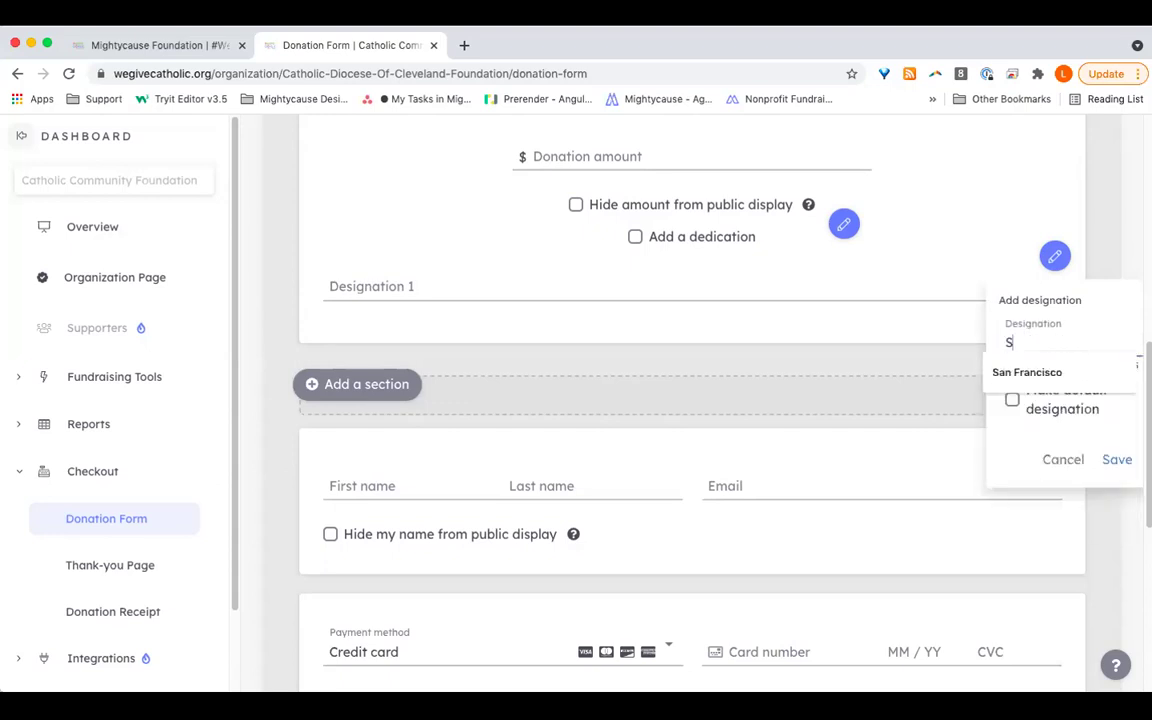
text(Sports Program)
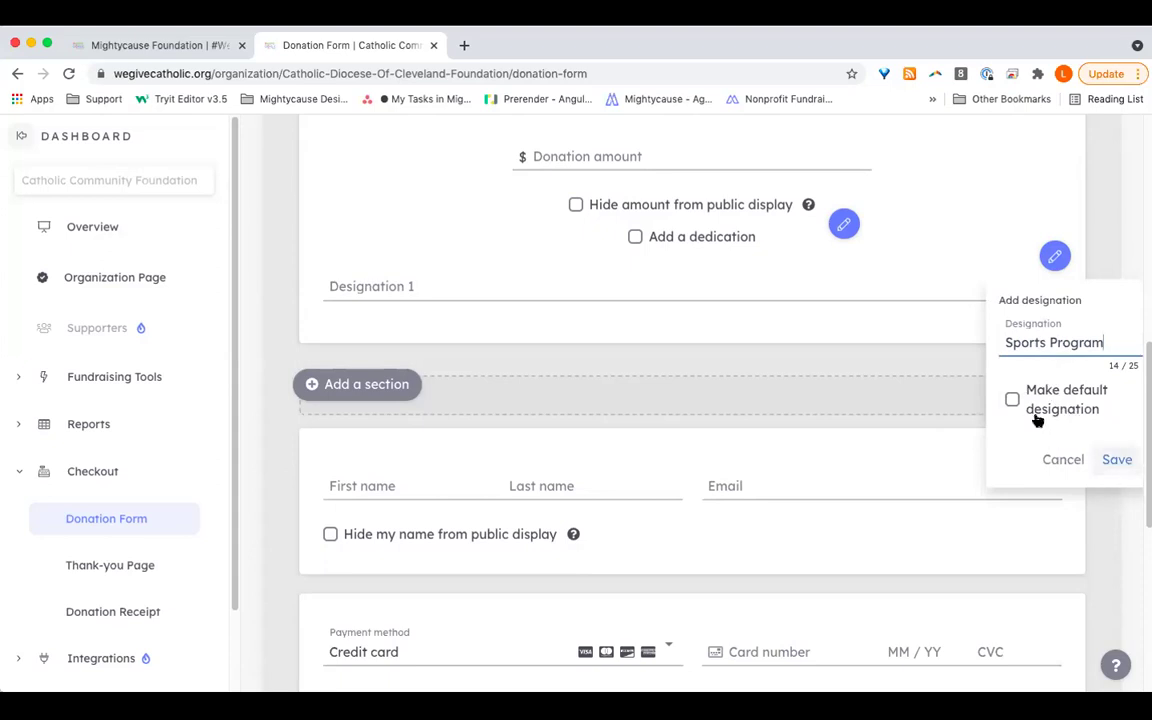
click(1036, 414)
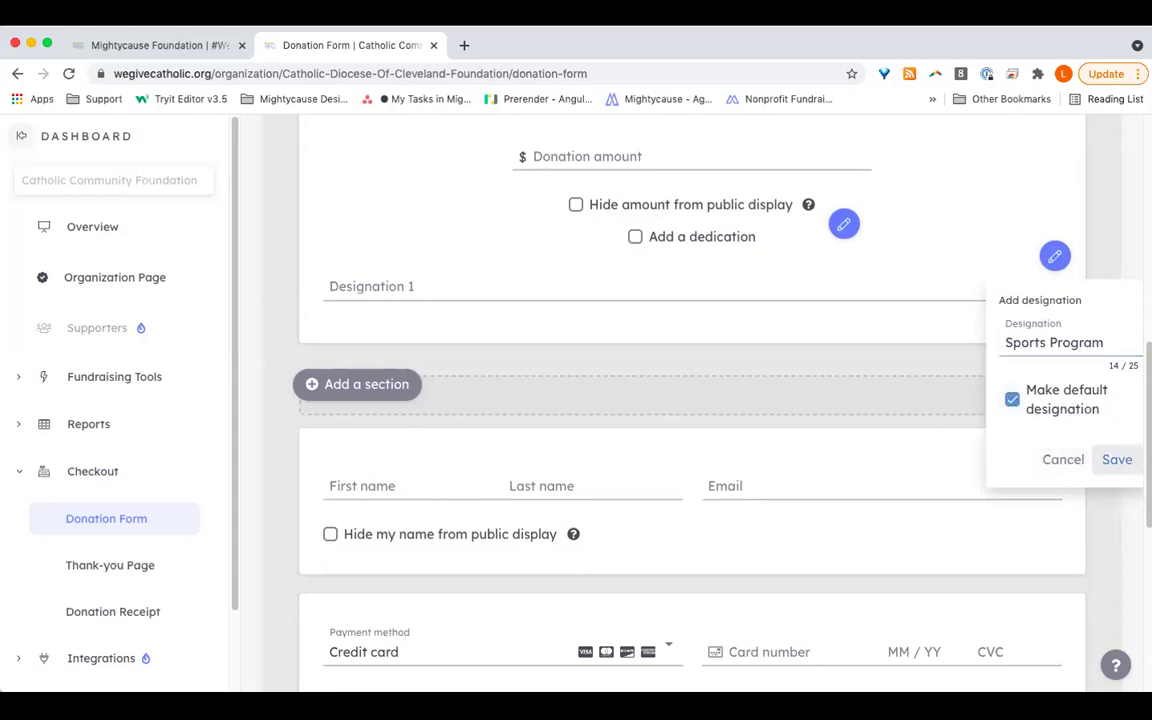
click(1117, 459)
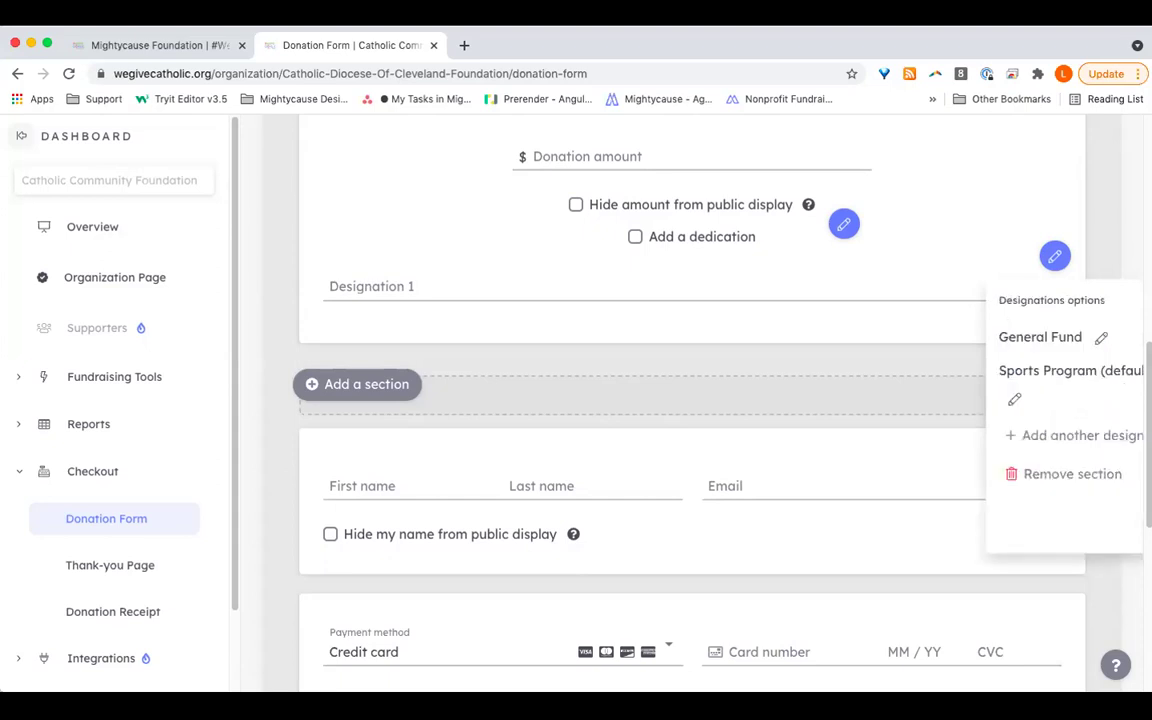
click(757, 408)
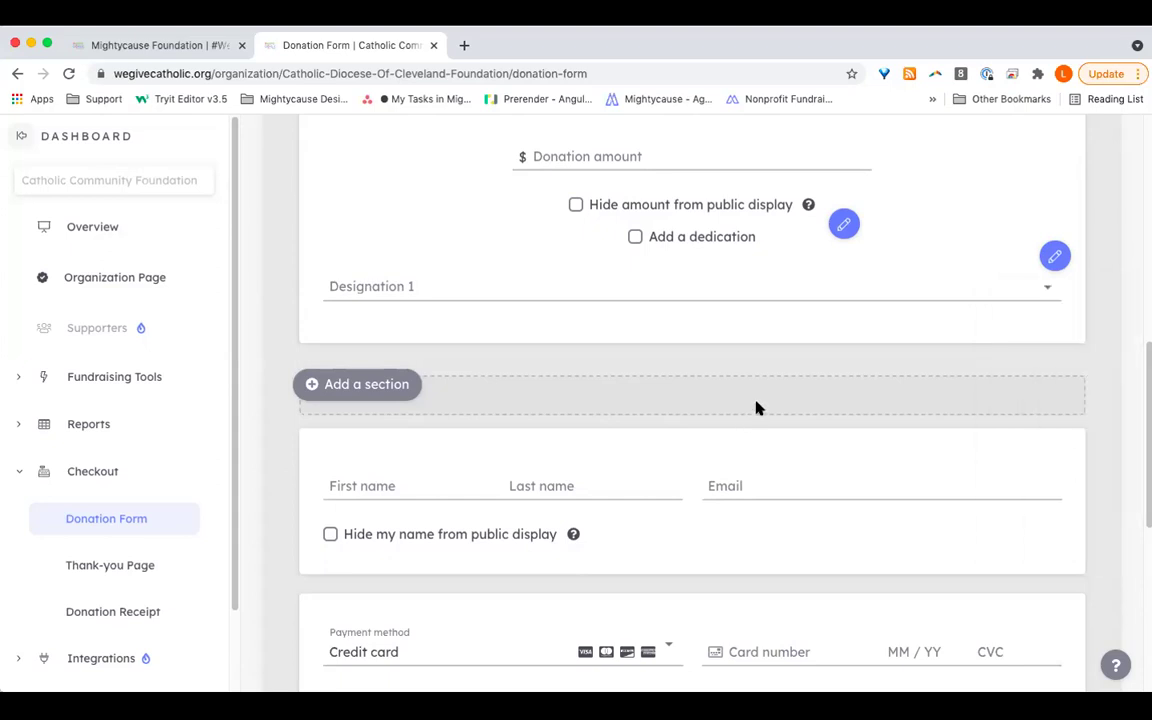
click(1021, 297)
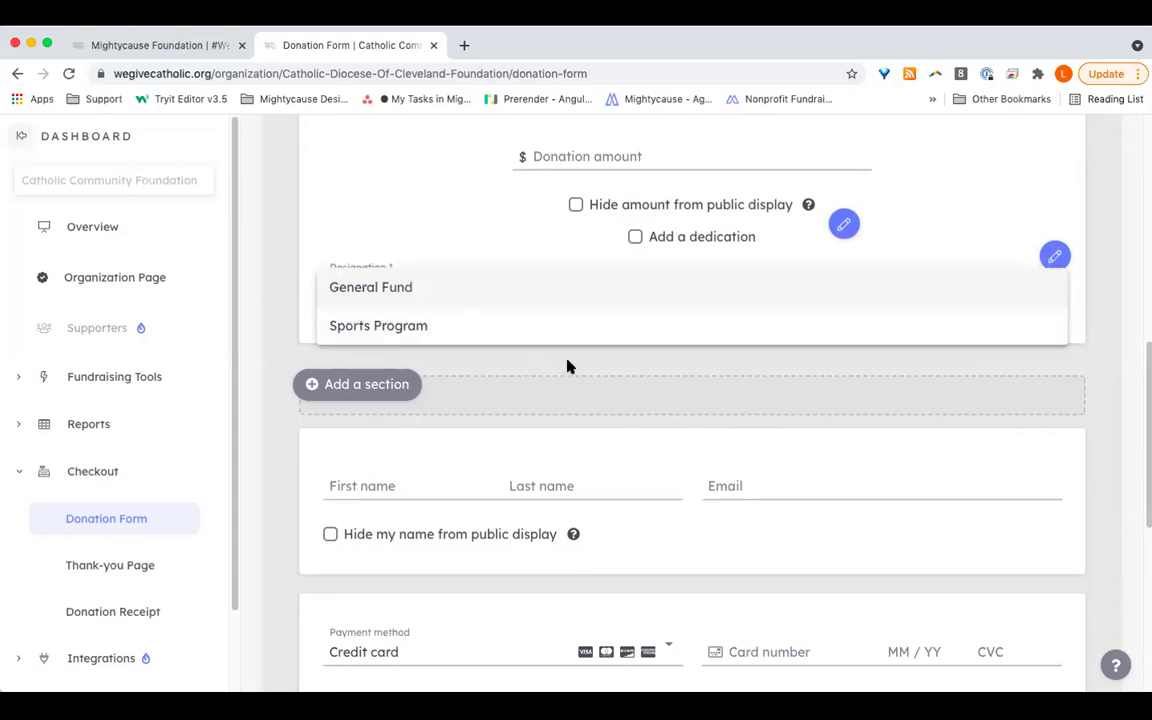
click(824, 414)
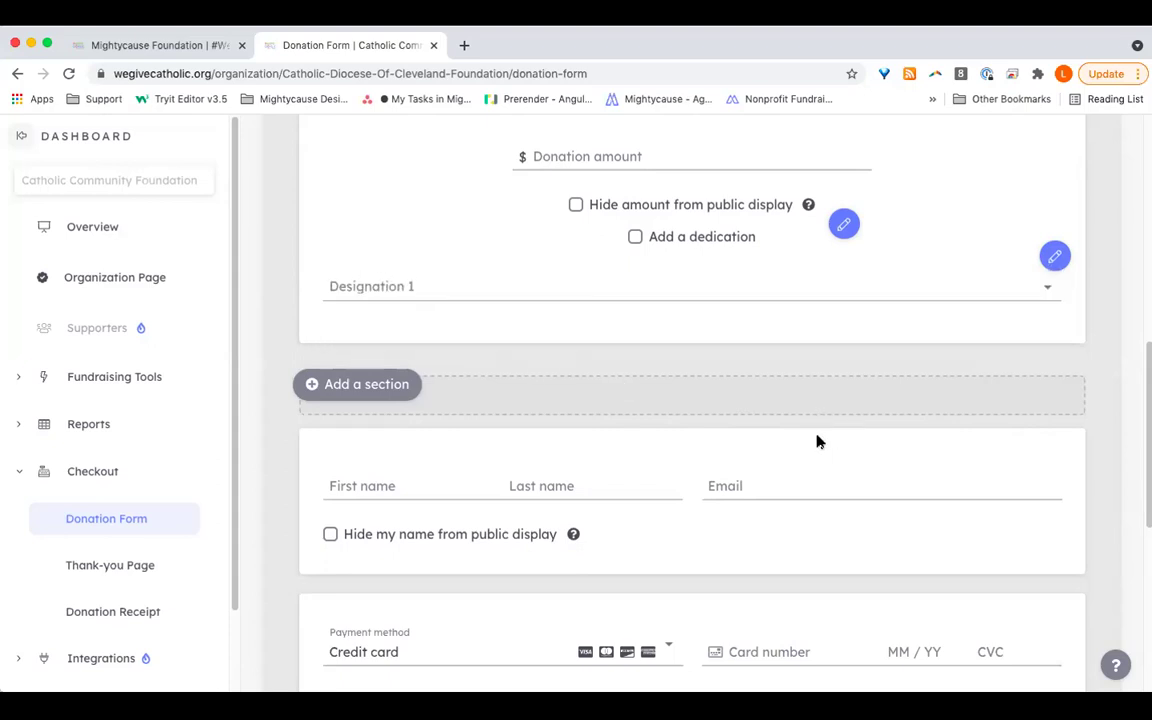
click(1052, 258)
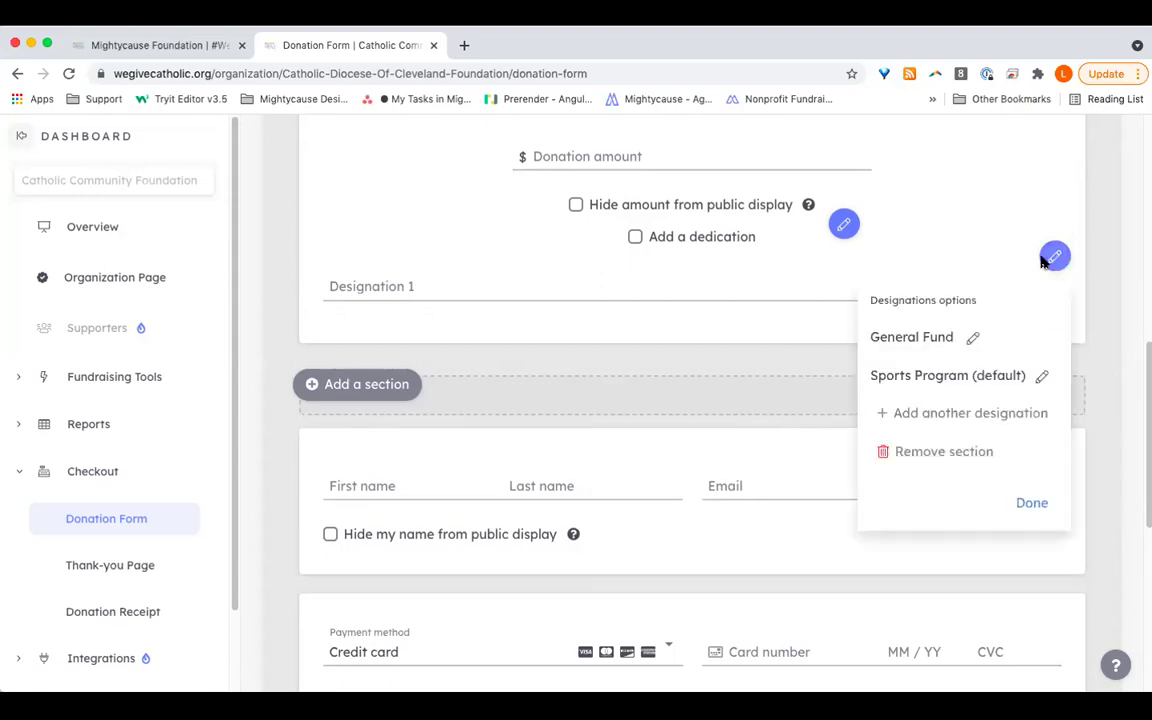
click(943, 458)
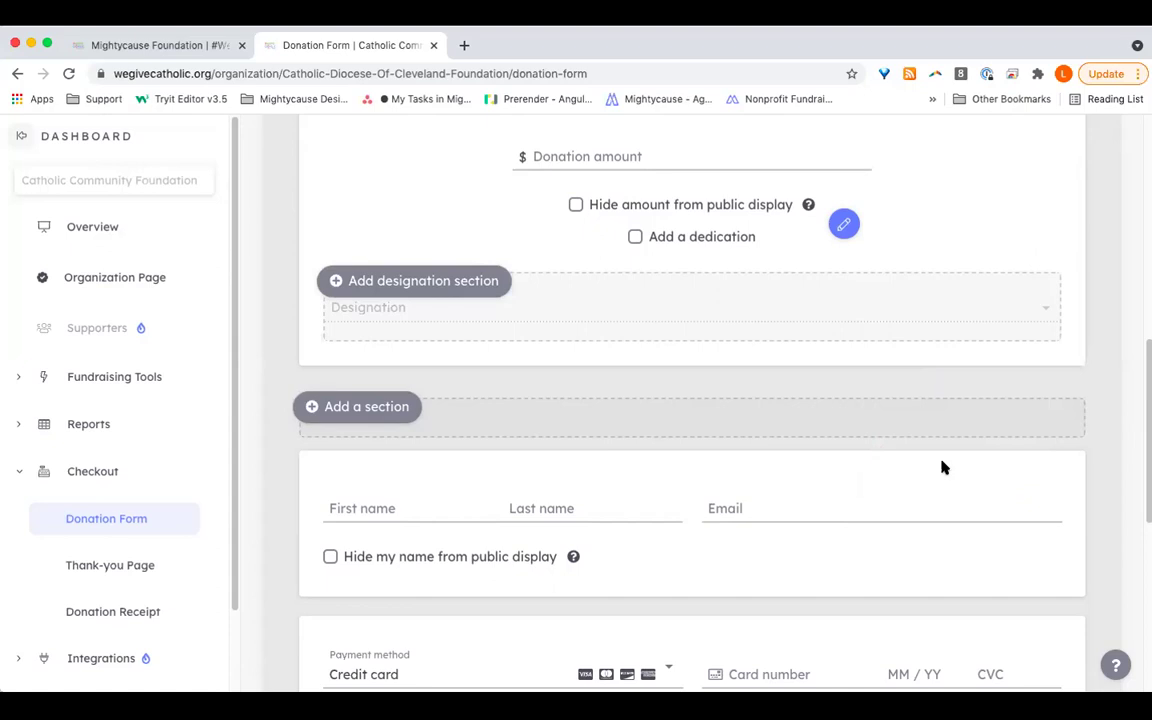
scroll(943, 467, down, 3)
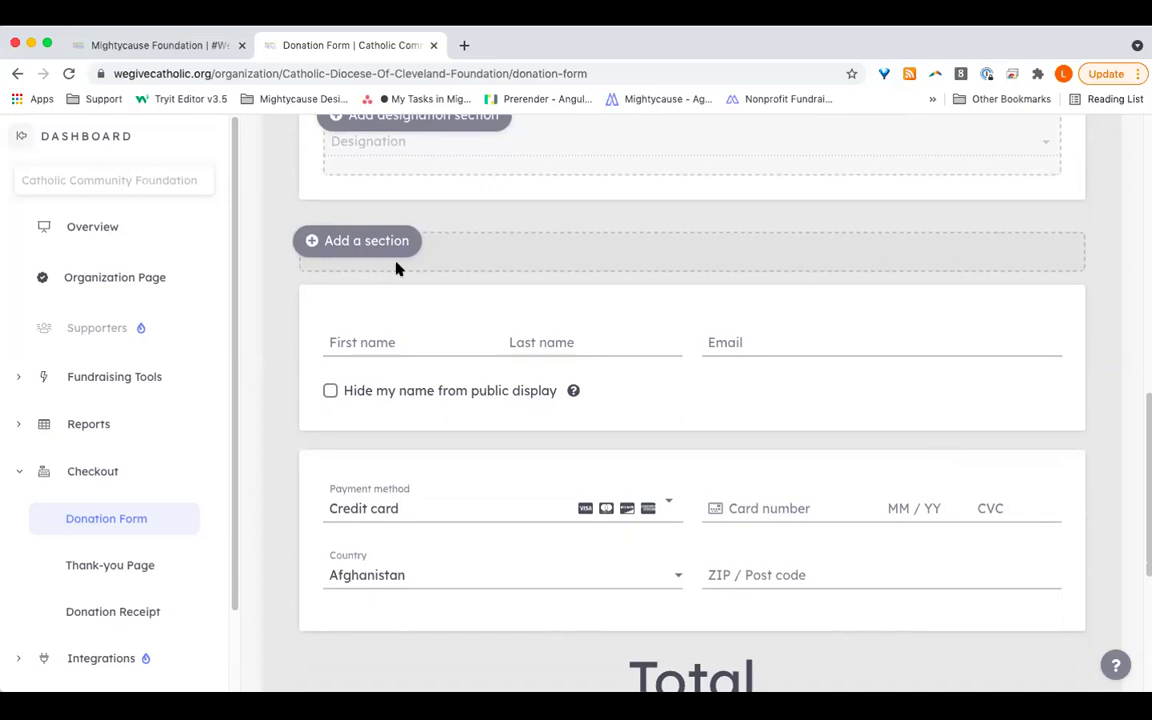
click(348, 242)
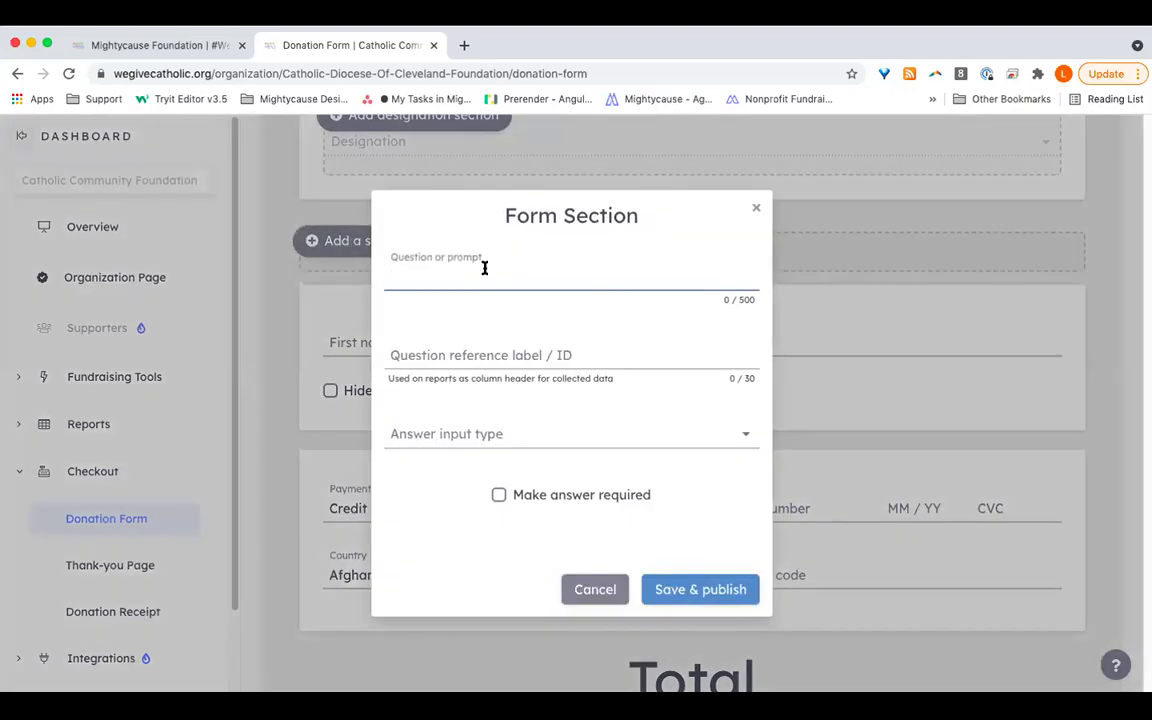
click(540, 432)
scroll(544, 485, down, 2)
scroll(546, 492, down, 1)
scroll(546, 492, up, 4)
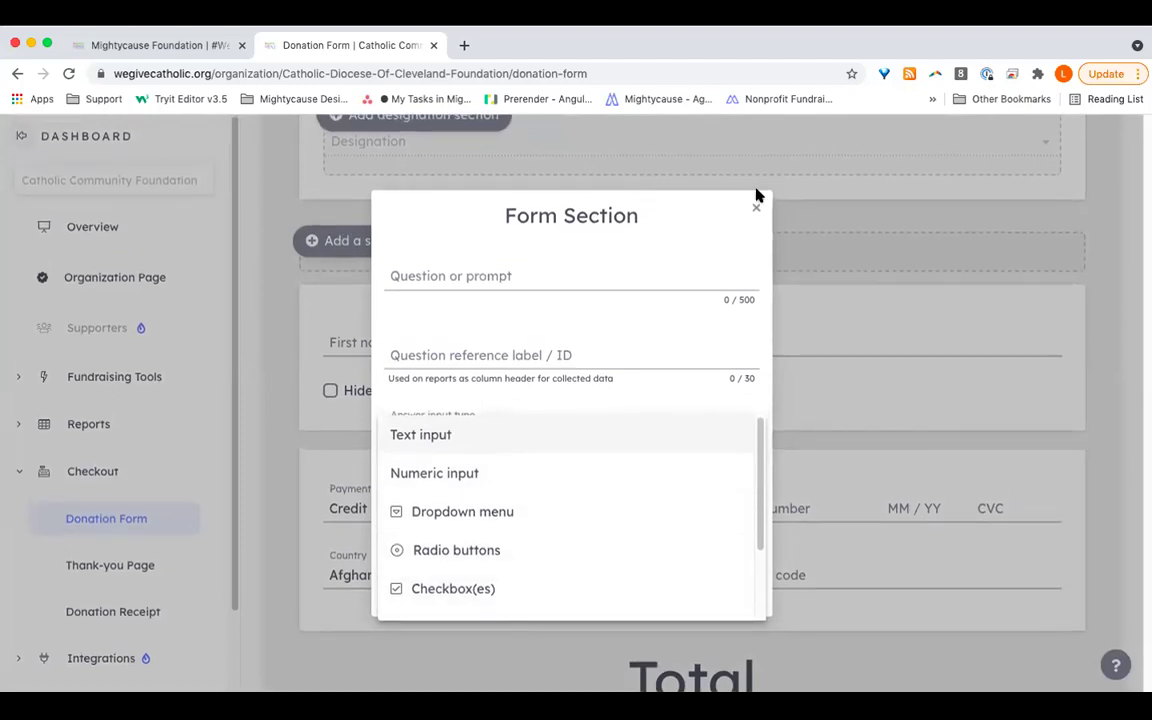
click(755, 209)
click(756, 210)
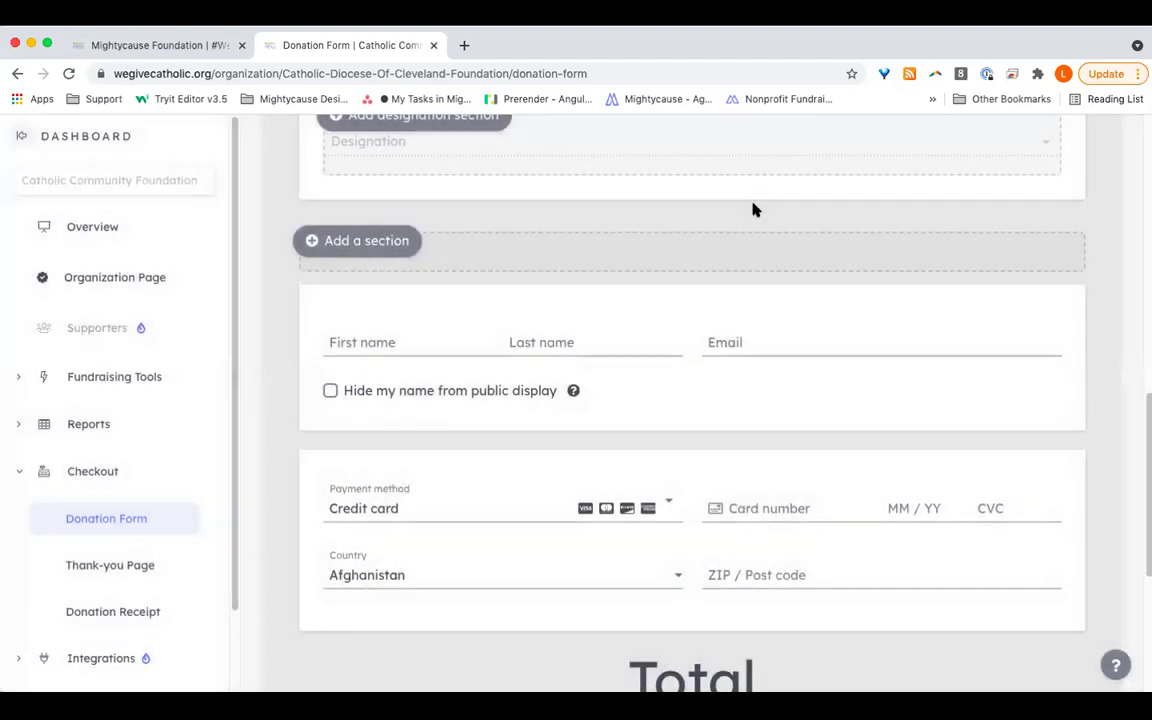
scroll(802, 270, down, 2)
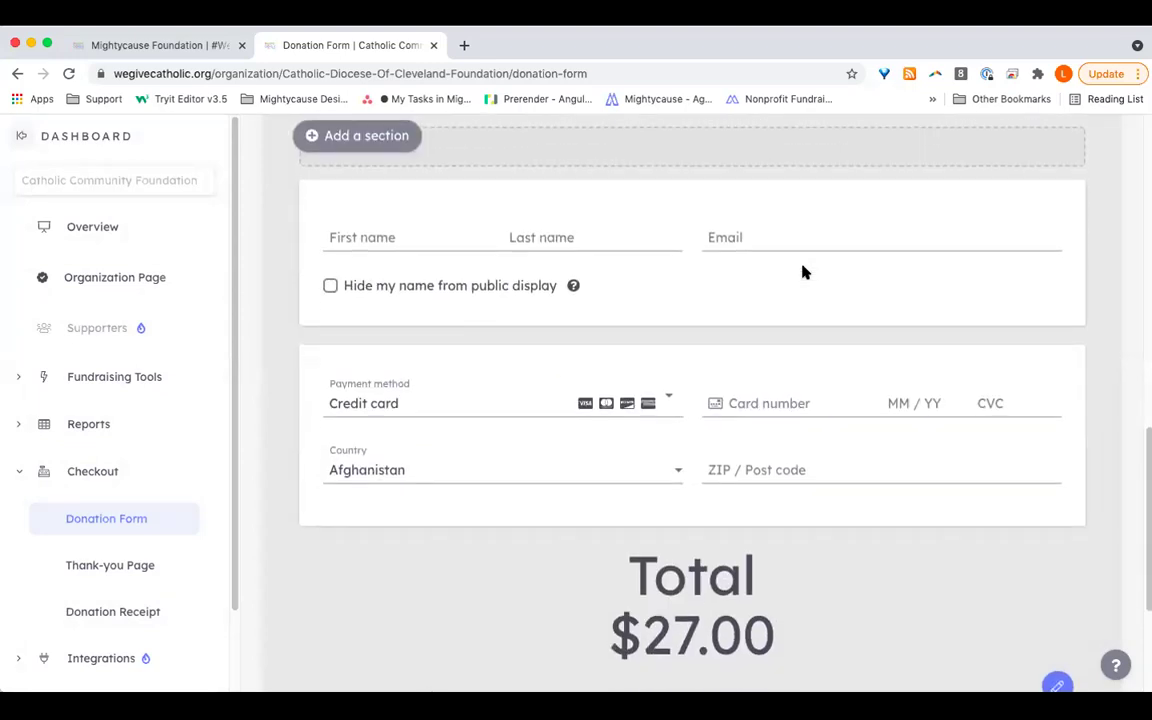
scroll(777, 265, down, 3)
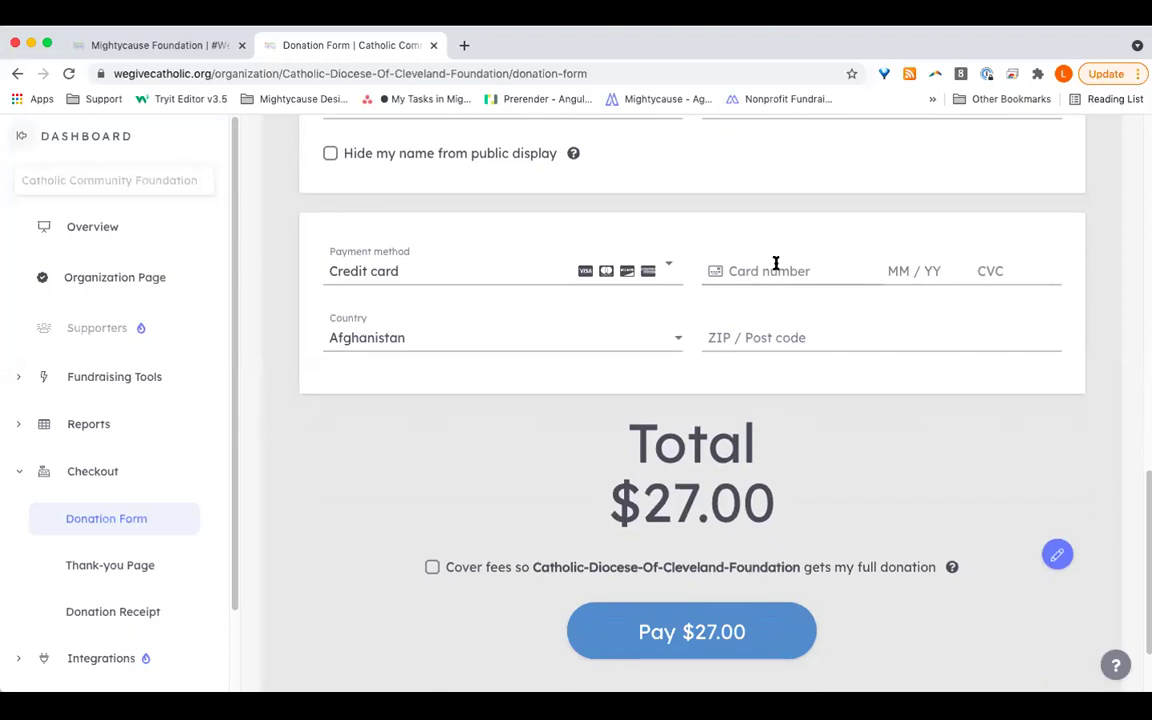
click(646, 268)
scroll(835, 379, down, 2)
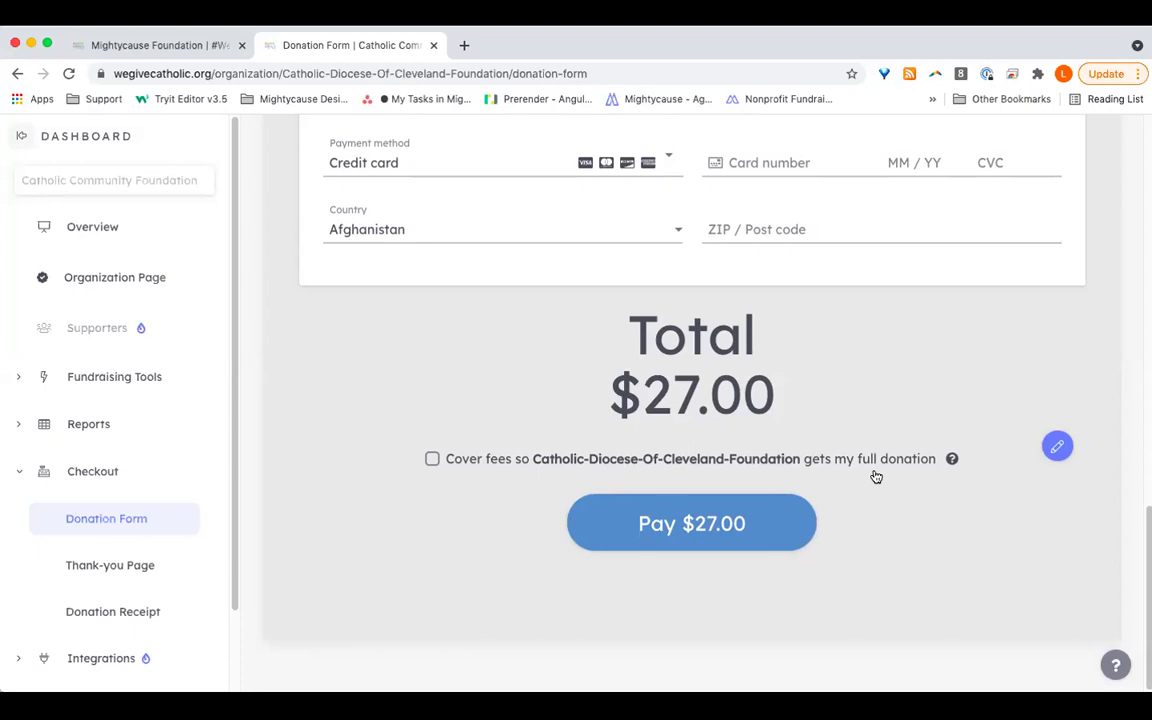
Step: Open the Checkout Thank-you Page settings and try numbered-list formatting, reverting to plain text
click(89, 476)
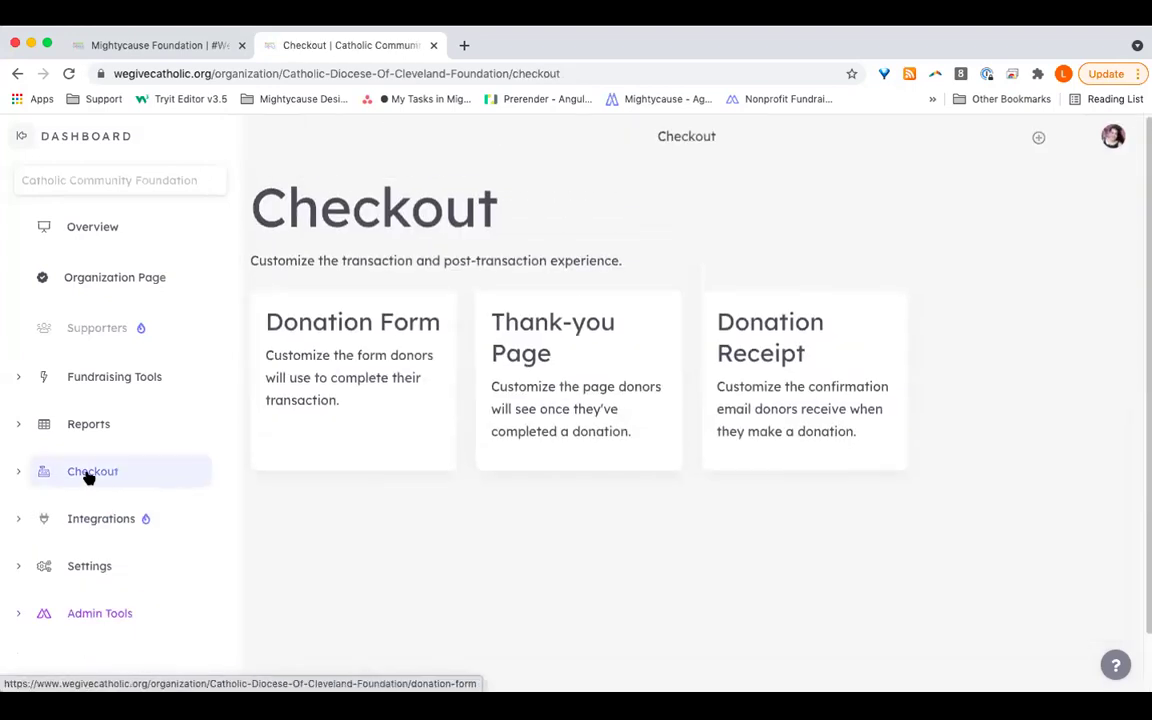
click(590, 322)
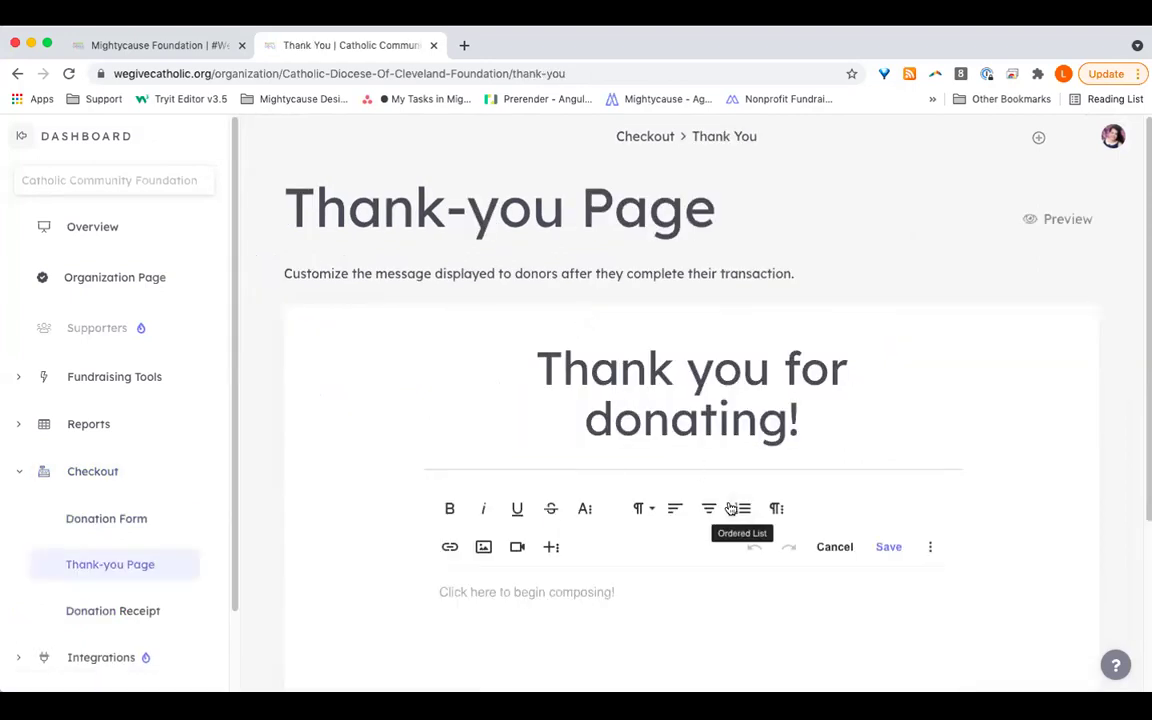
click(731, 510)
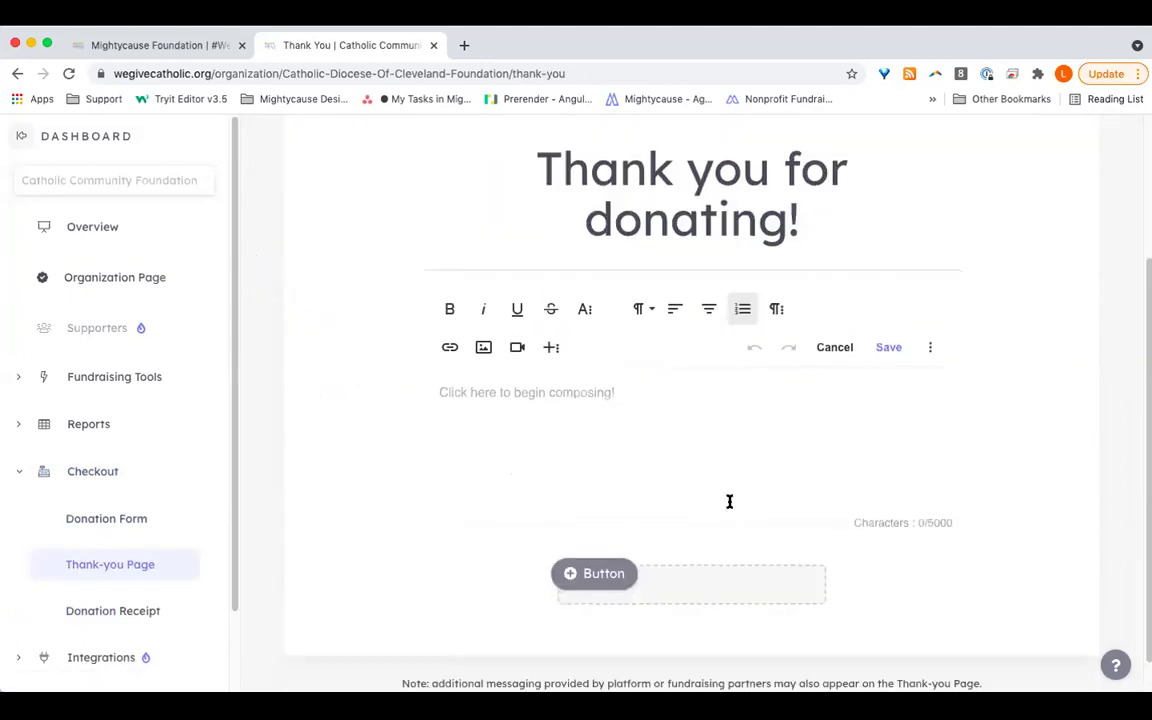
click(569, 450)
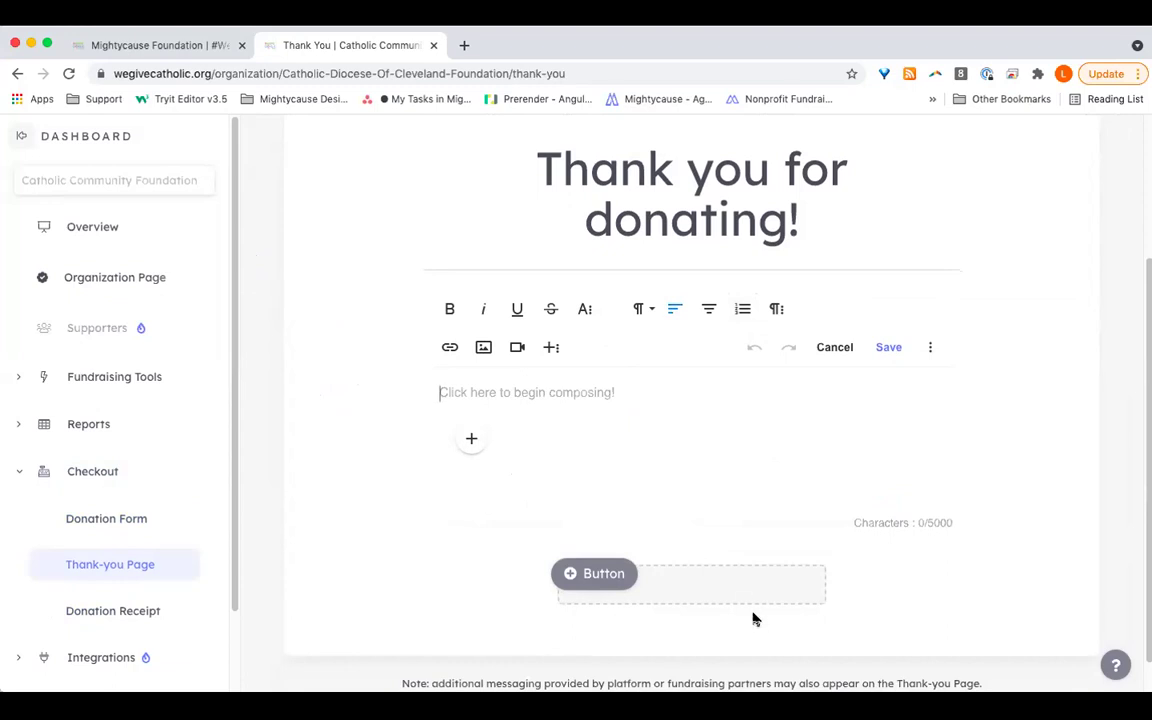
Step: Preview the thank-you page in a new tab, then return to the editor's Button block
scroll(752, 615, down, 2)
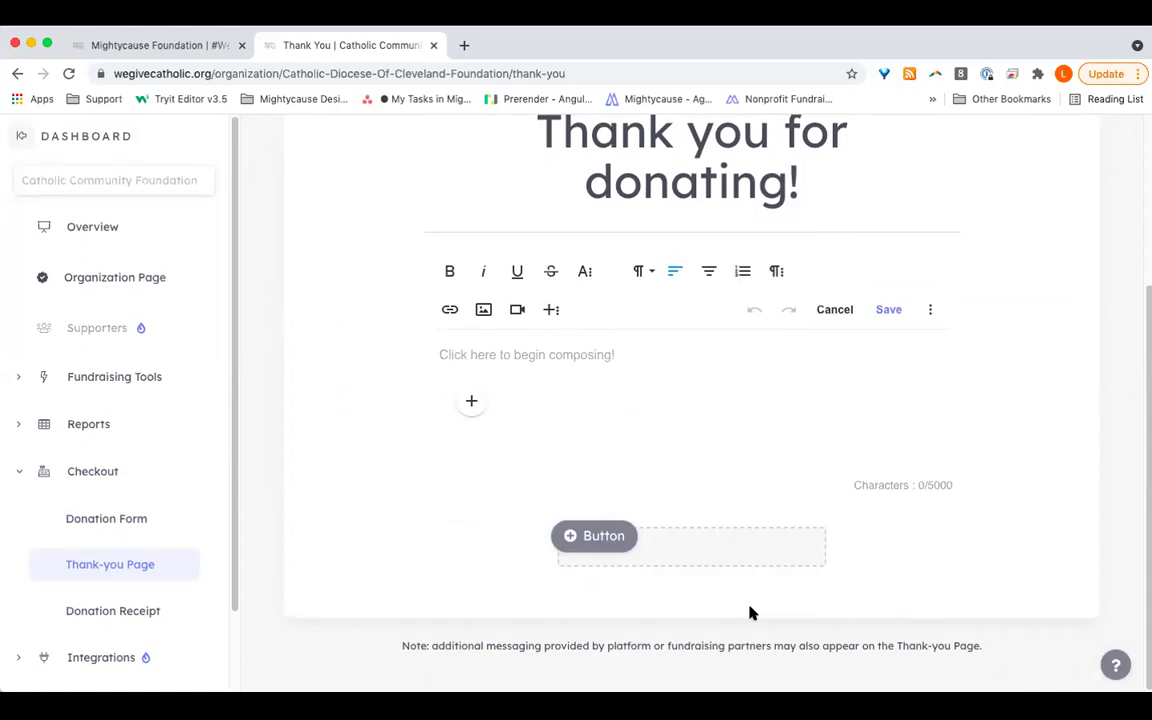
scroll(752, 613, up, 3)
scroll(1057, 218, up, 2)
click(1057, 218)
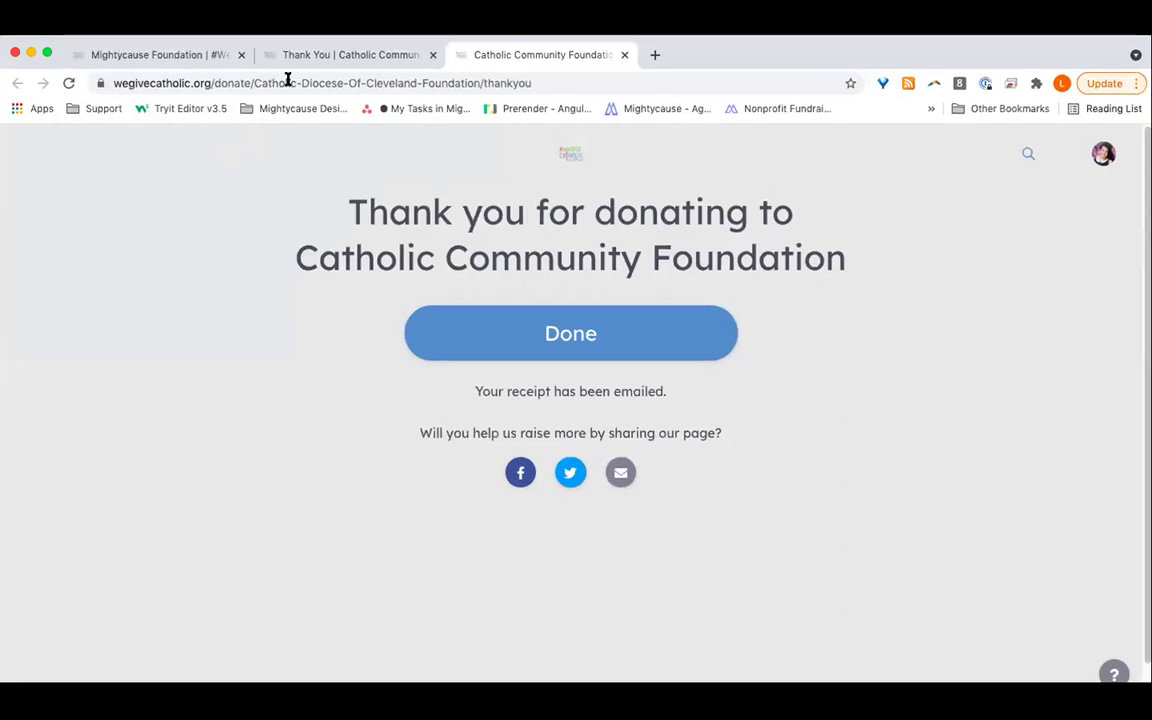
click(290, 45)
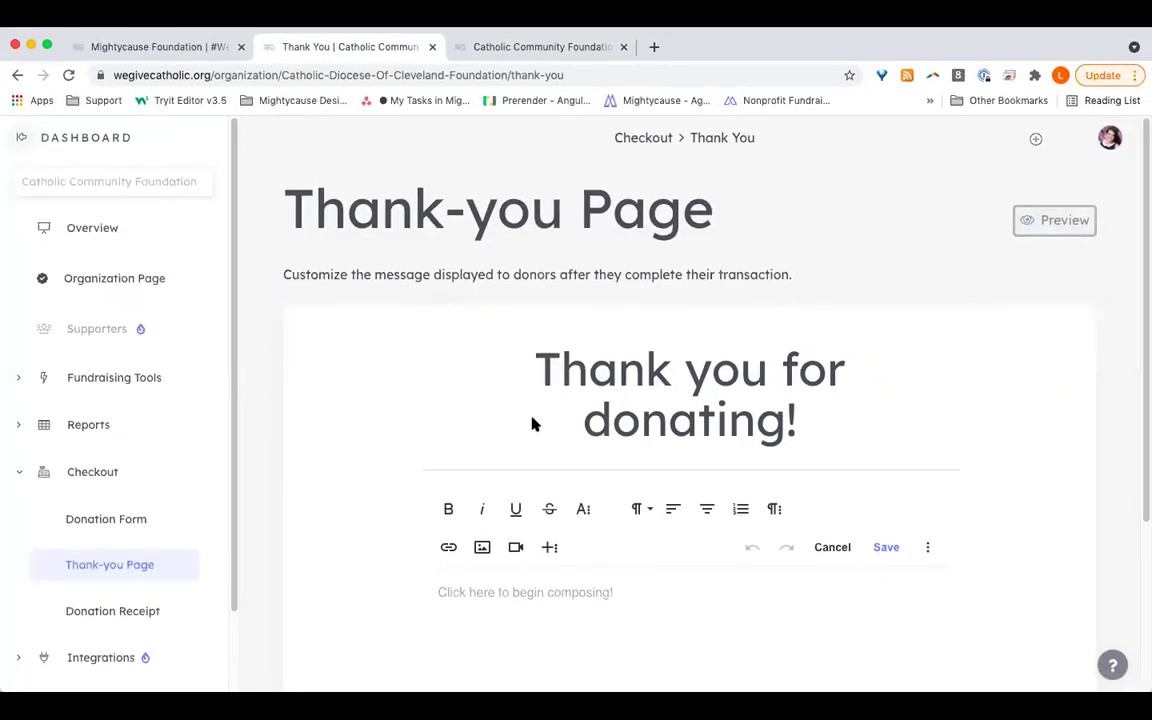
scroll(533, 424, down, 4)
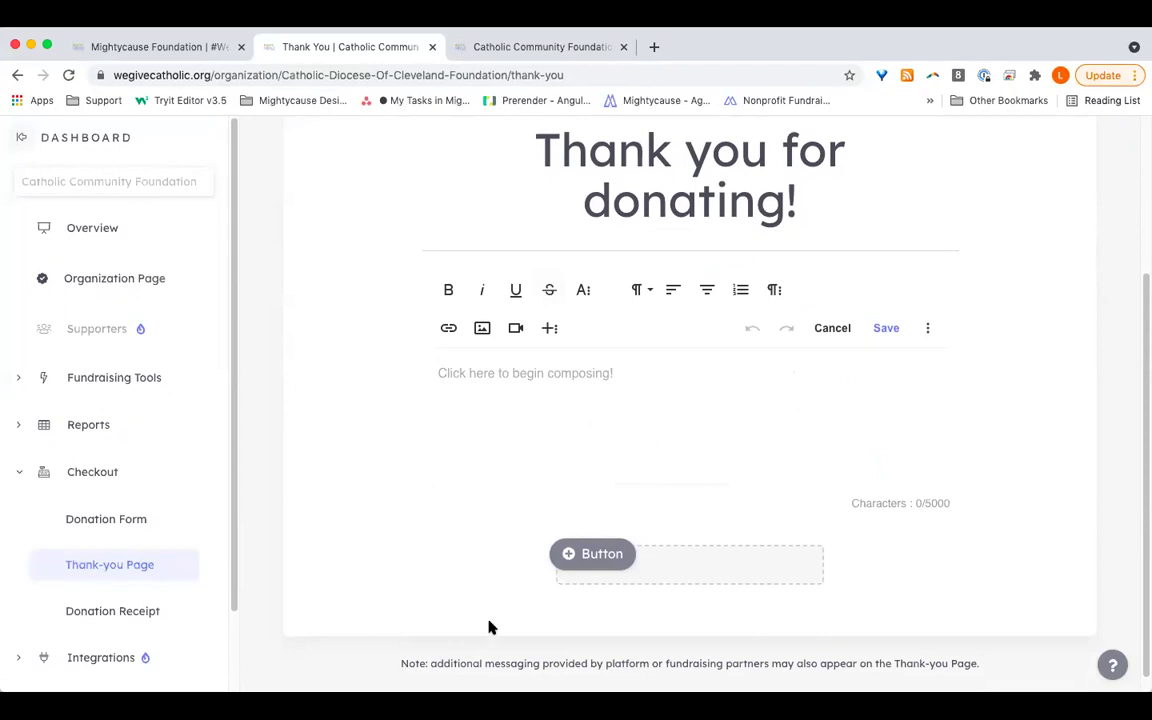
Step: Open Donation Receipt settings and scroll through the receipt preview with its empty custom message
click(159, 613)
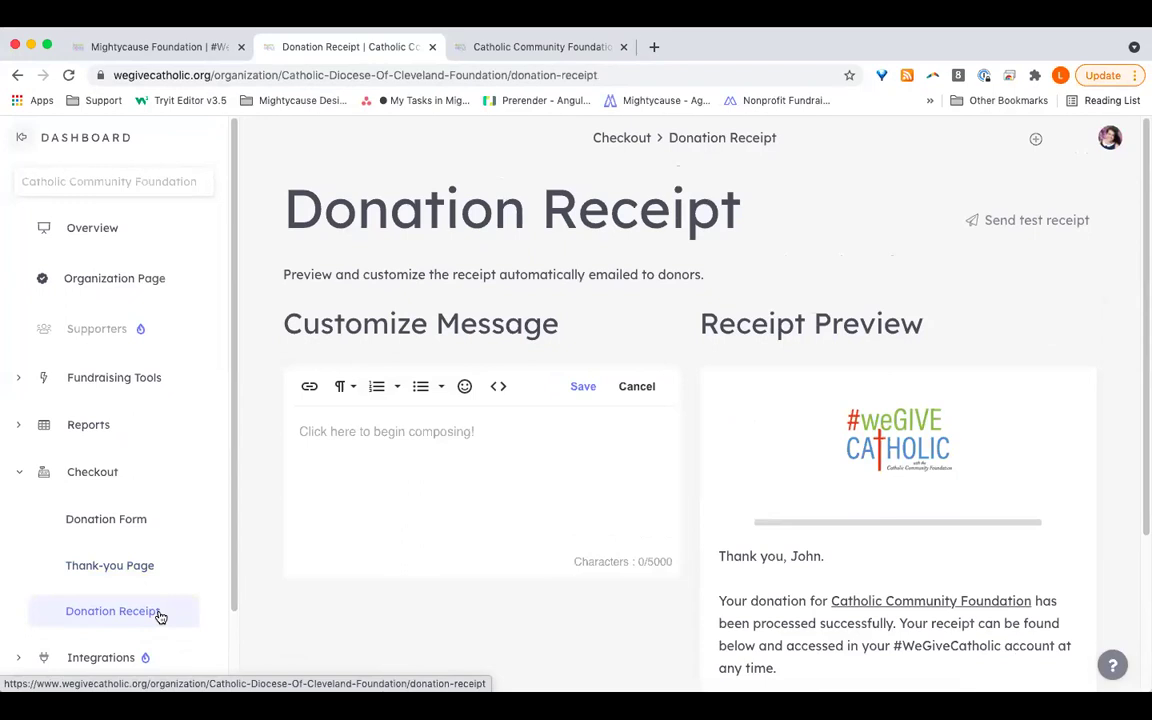
scroll(730, 401, down, 4)
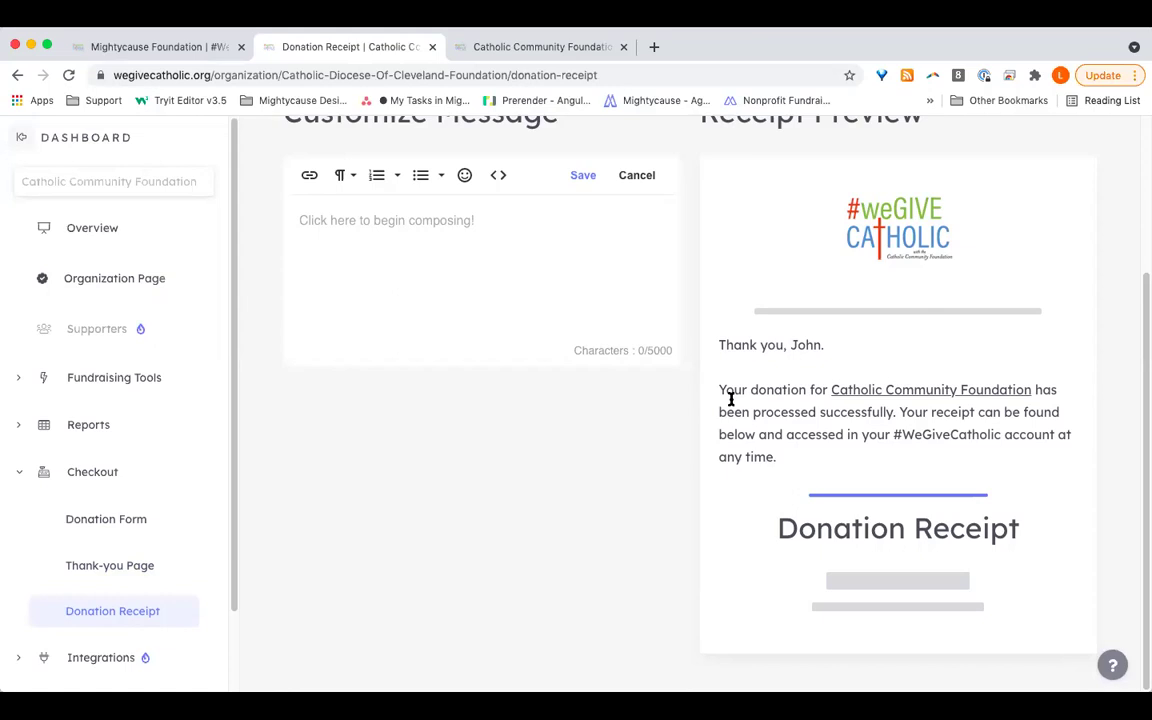
scroll(596, 322, up, 2)
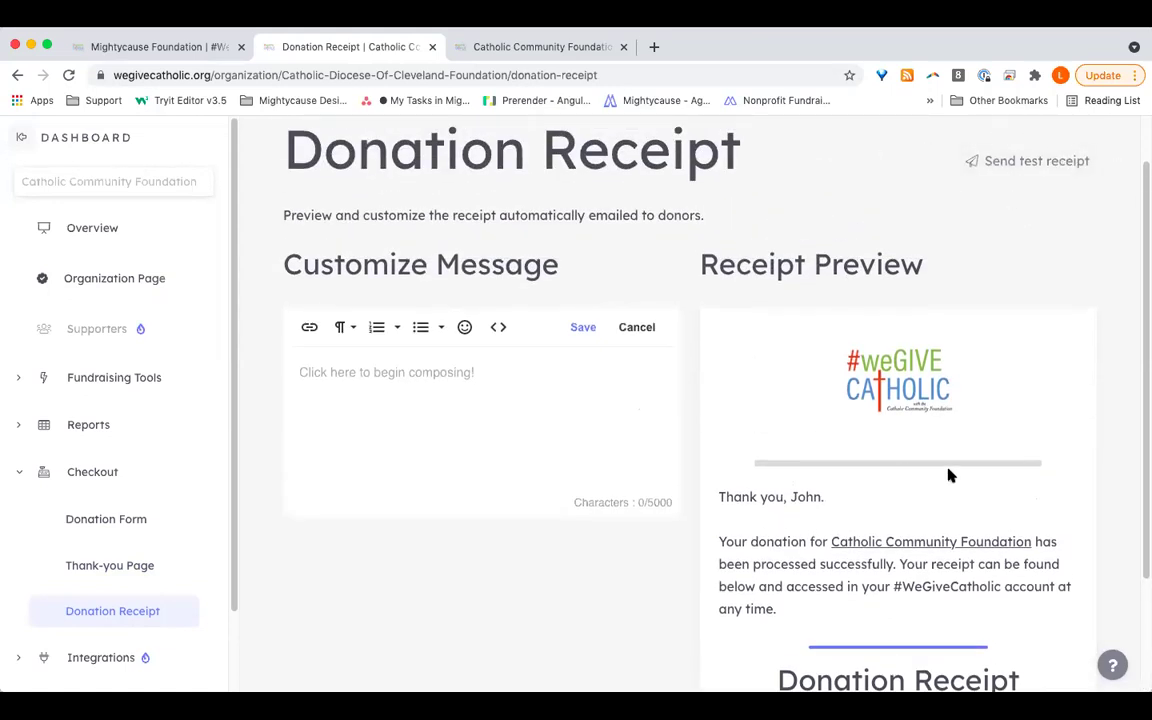
scroll(950, 475, down, 2)
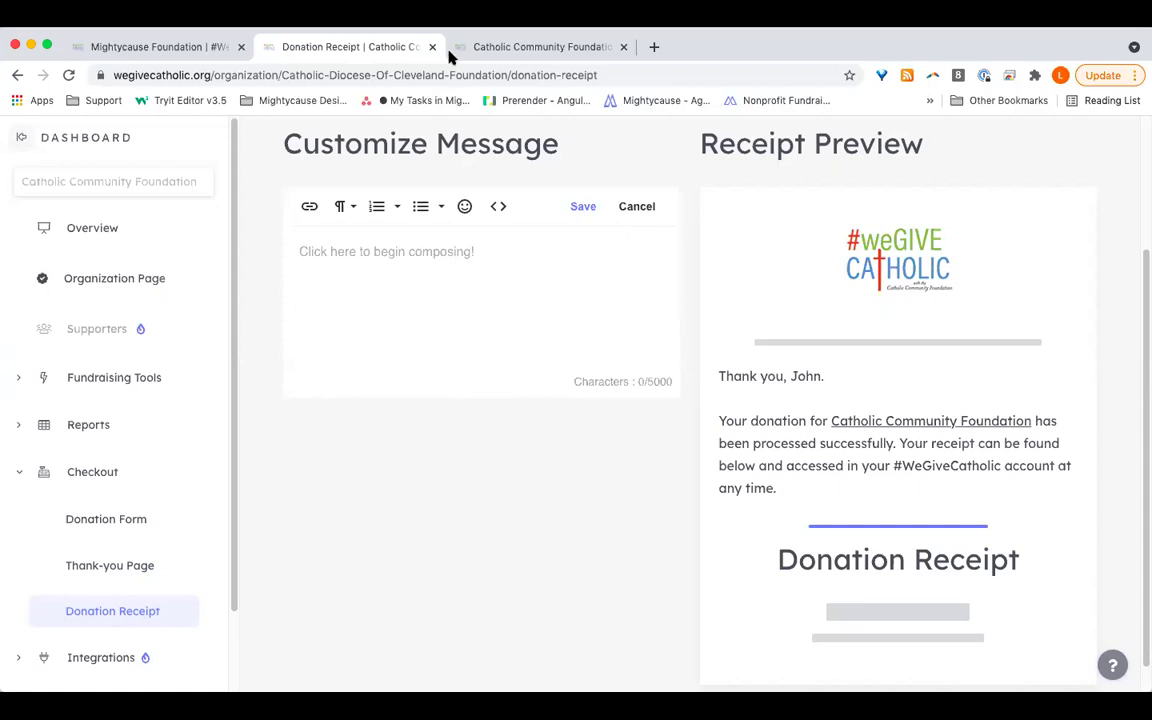
Step: Open the All Donations report from Reports, showing 0 donations for the last 30 days
click(114, 427)
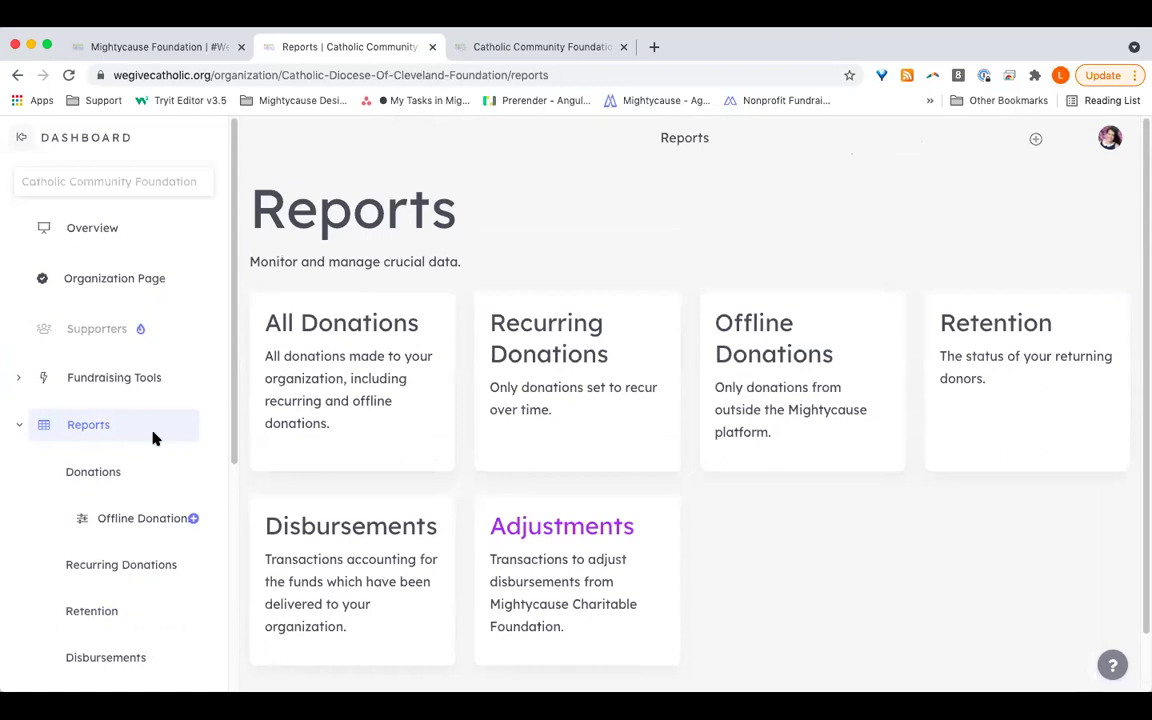
click(326, 366)
click(455, 331)
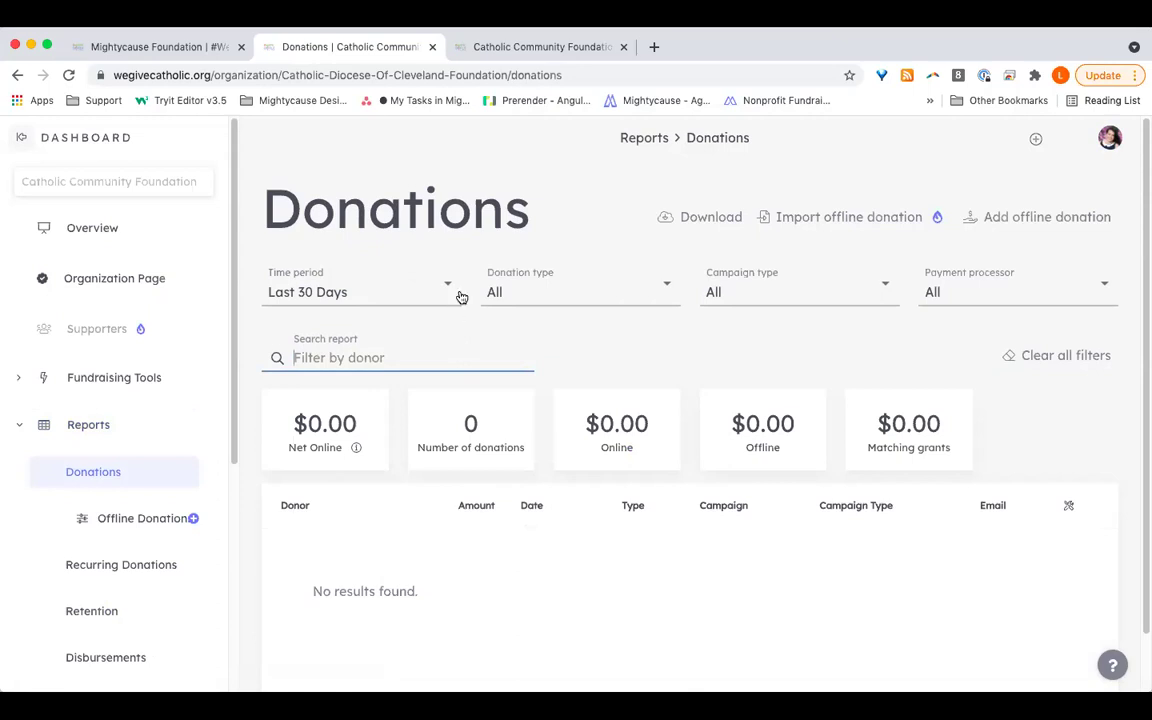
click(440, 268)
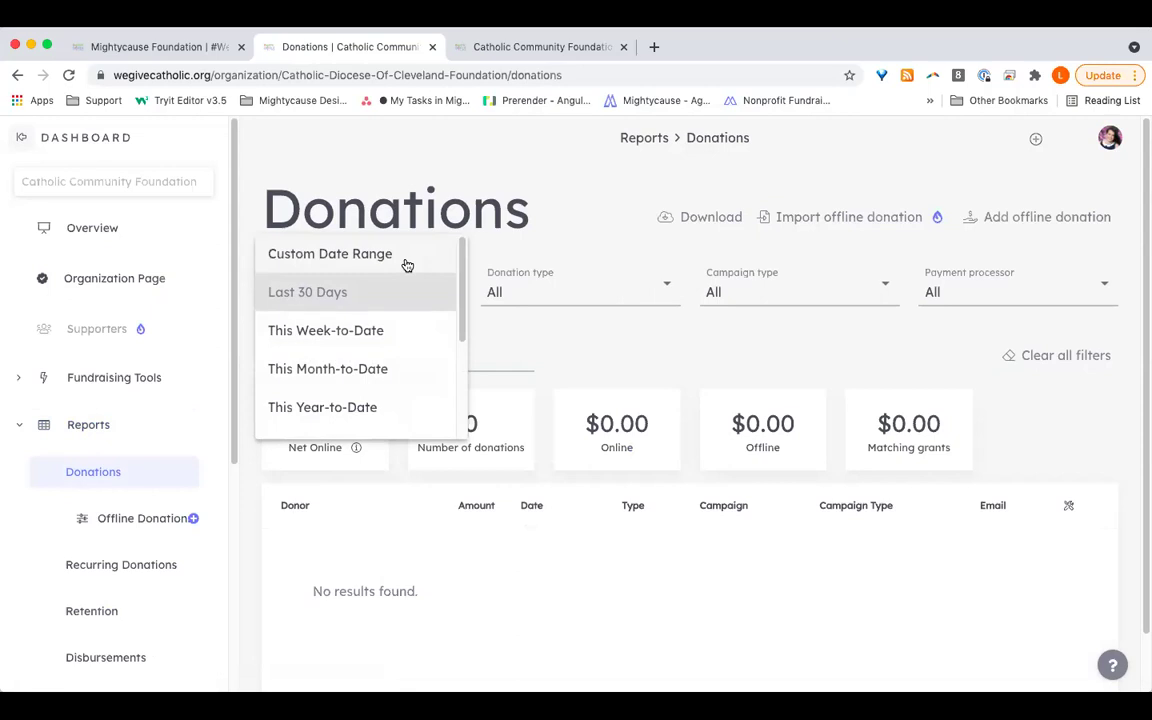
click(607, 334)
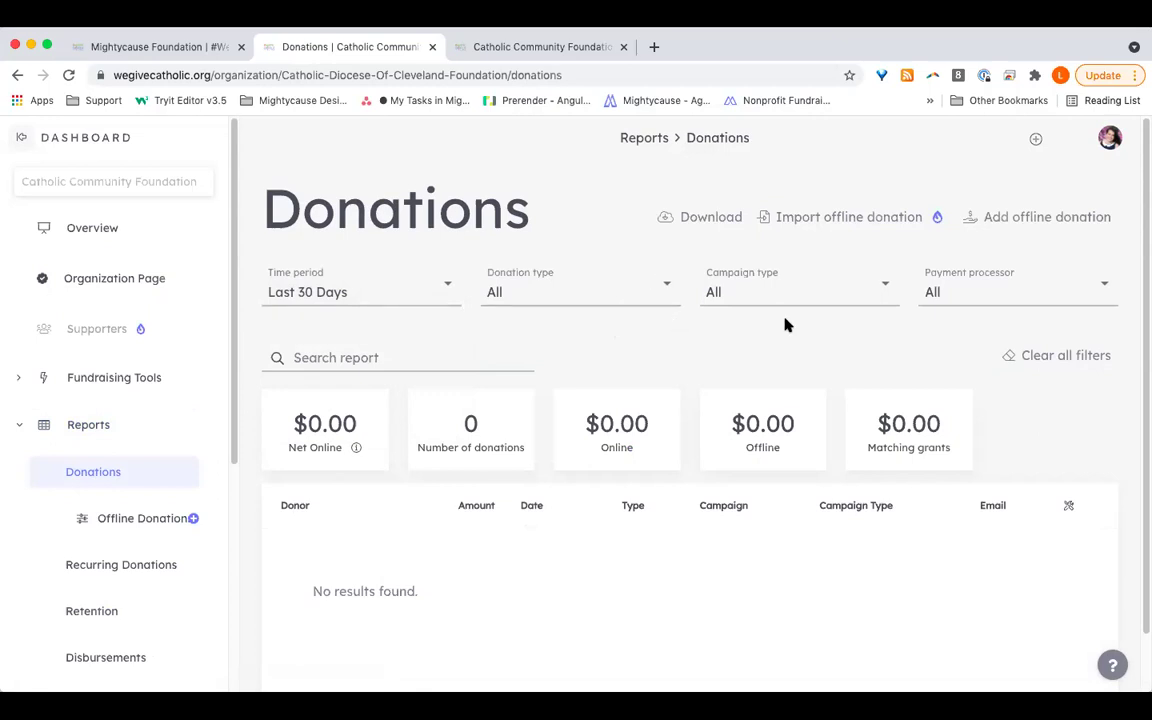
click(381, 357)
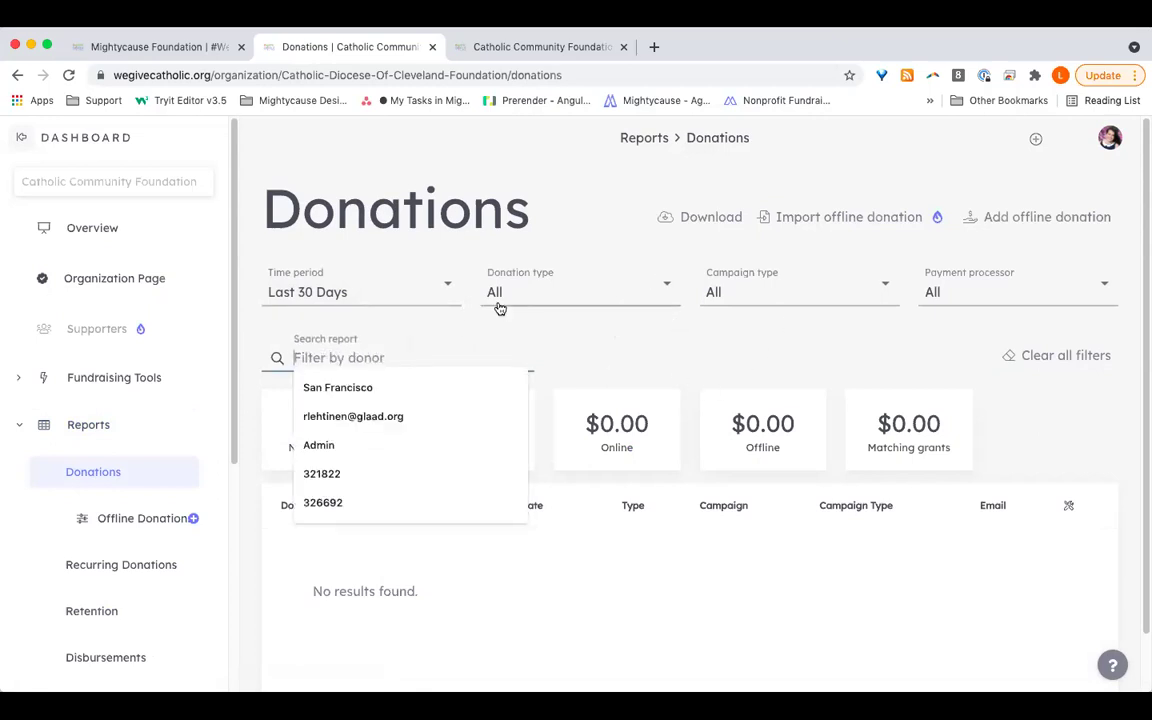
click(506, 342)
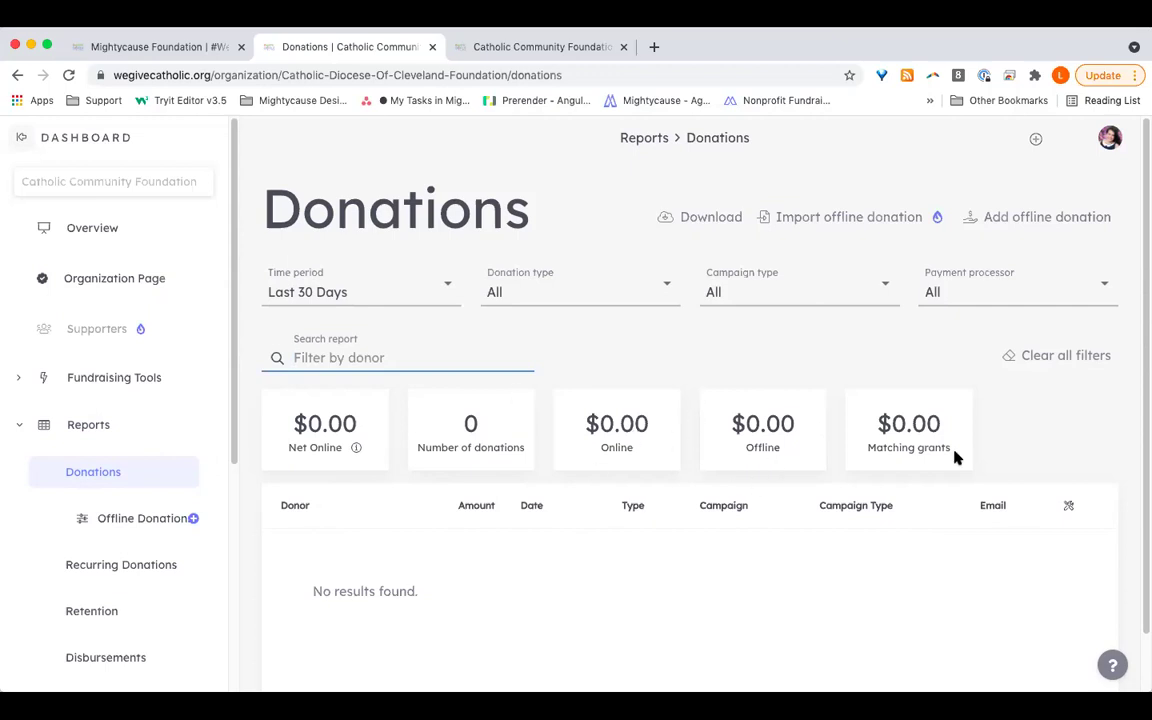
Step: Collapse the Reports list in the sidebar and go to the Fundraising Tools page
scroll(1040, 489, down, 1)
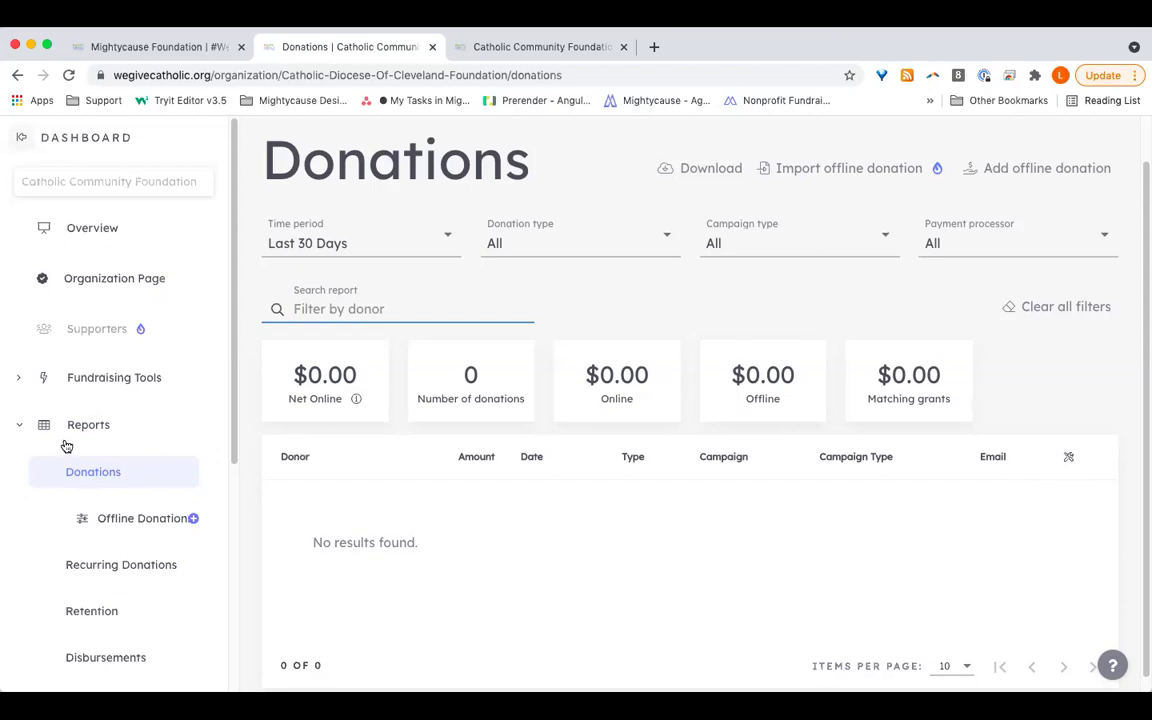
click(22, 432)
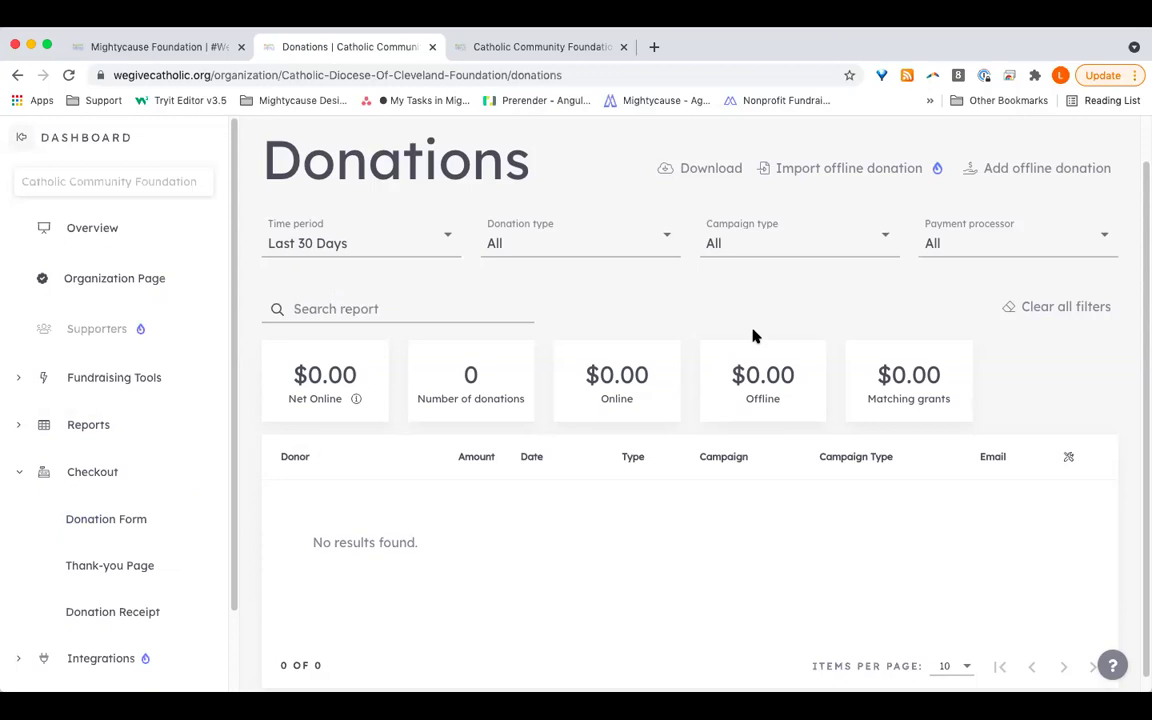
click(82, 380)
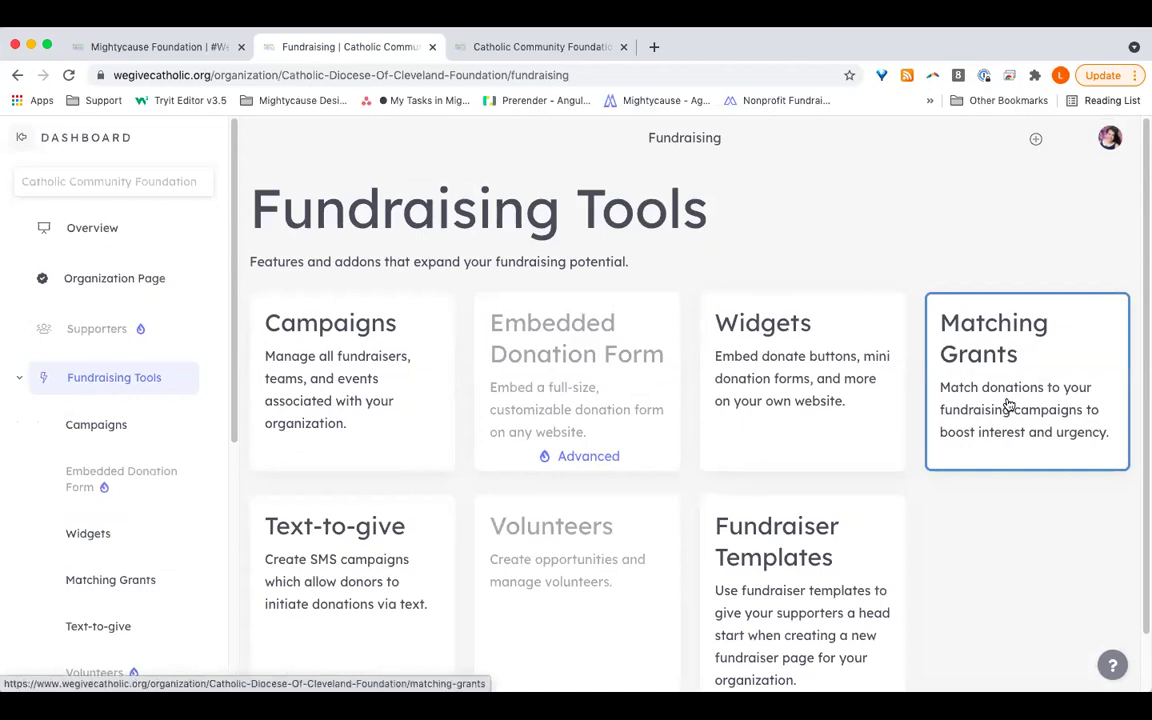
Step: Open Matching Grants and review the empty live, upcoming and past match sections
click(1009, 404)
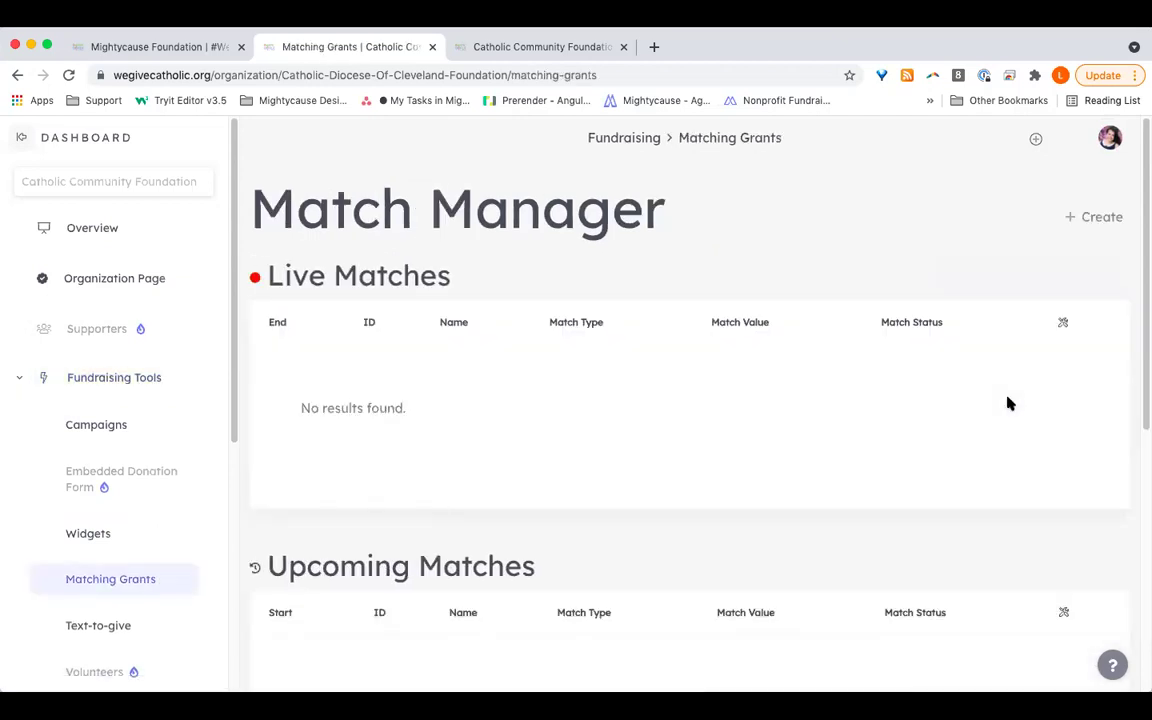
scroll(1009, 404, down, 5)
scroll(1009, 404, up, 4)
scroll(1009, 404, up, 1)
scroll(1009, 404, down, 3)
scroll(1009, 404, down, 2)
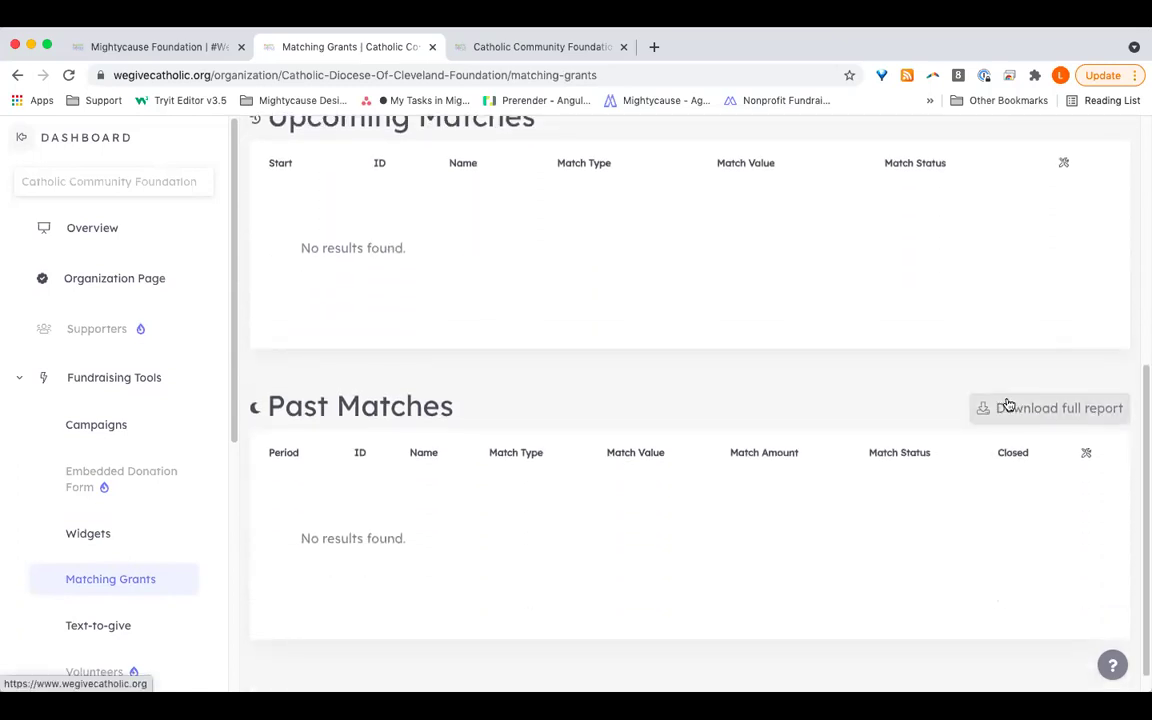
scroll(900, 418, up, 4)
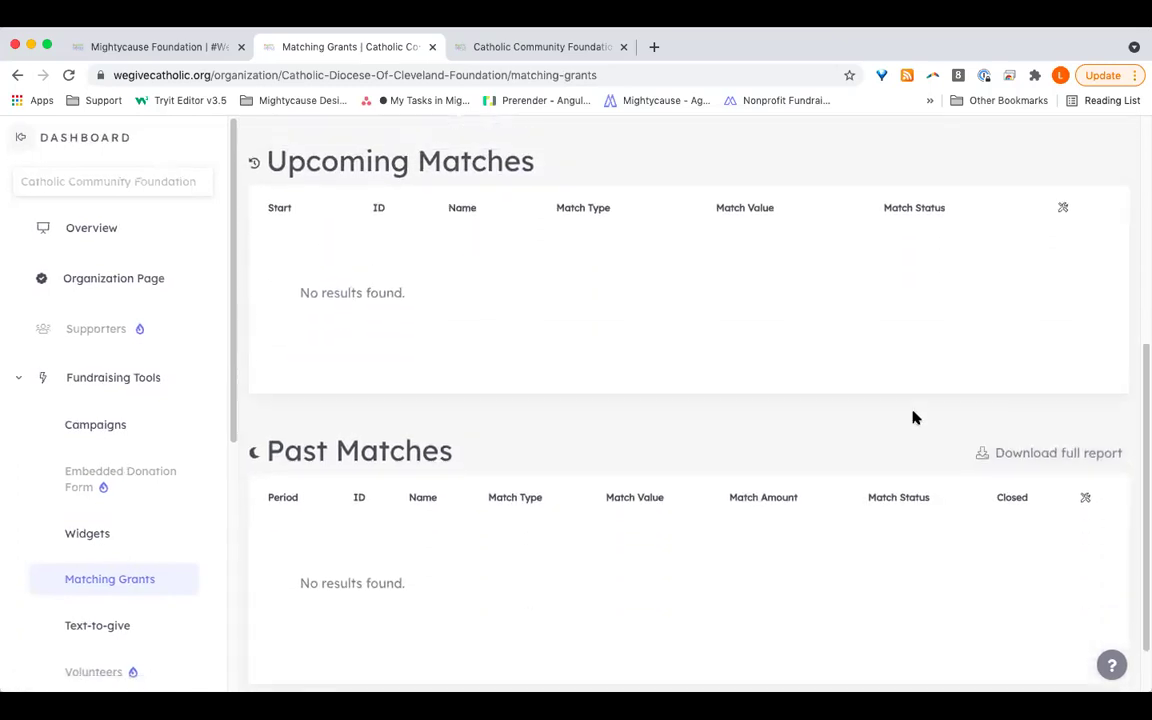
scroll(924, 430, up, 2)
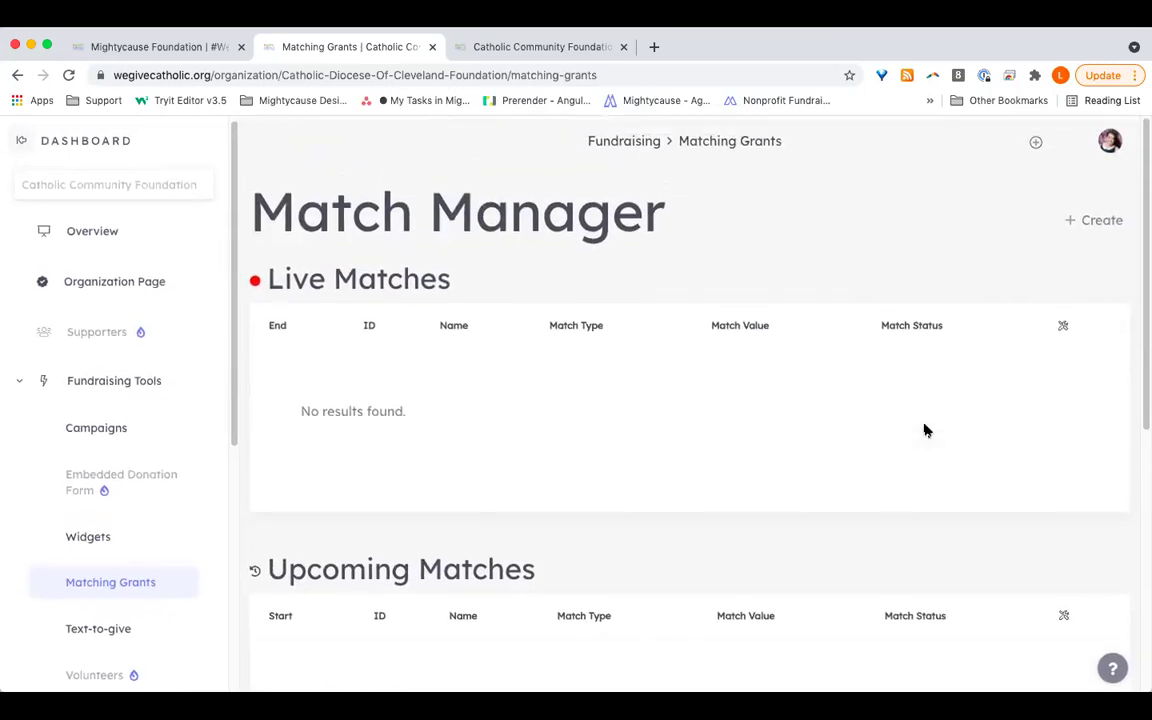
click(1089, 217)
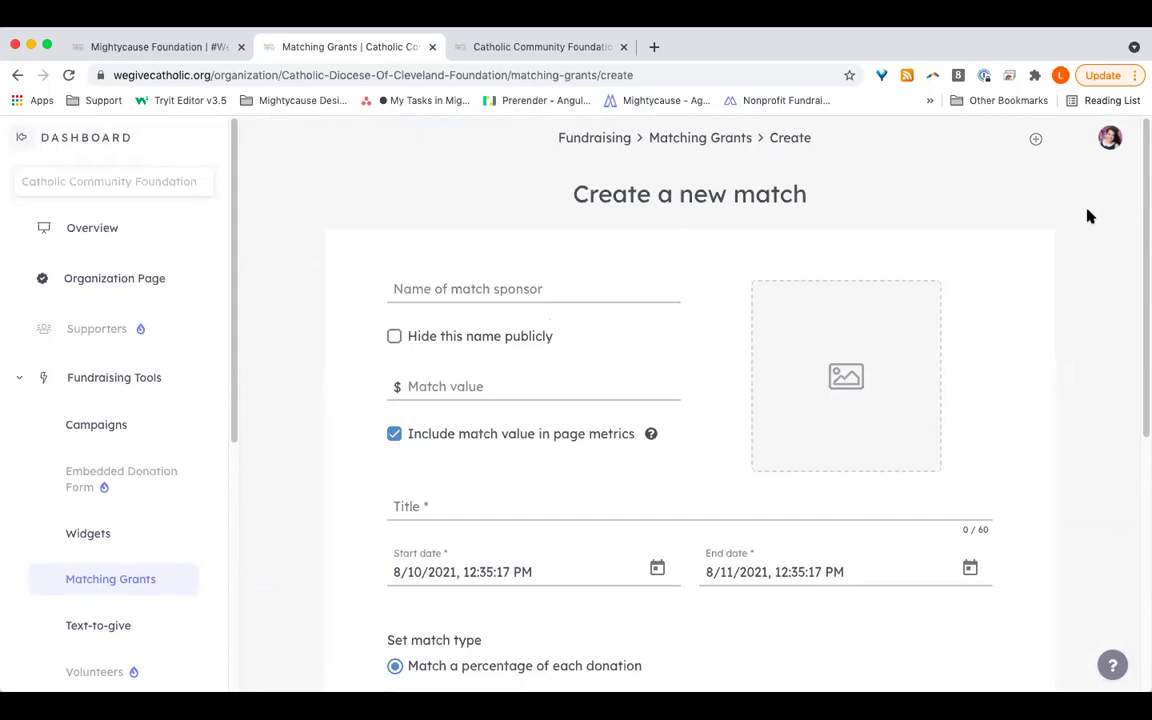
scroll(1039, 344, down, 4)
scroll(1039, 347, up, 2)
scroll(1039, 348, down, 2)
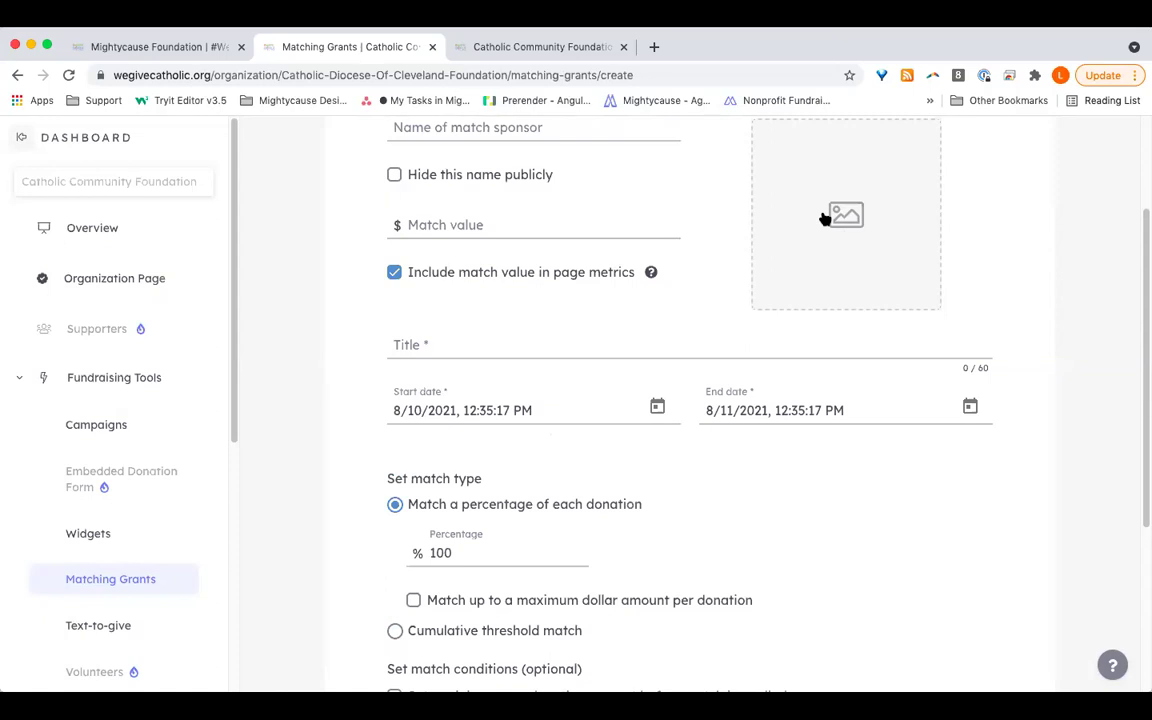
scroll(747, 475, down, 3)
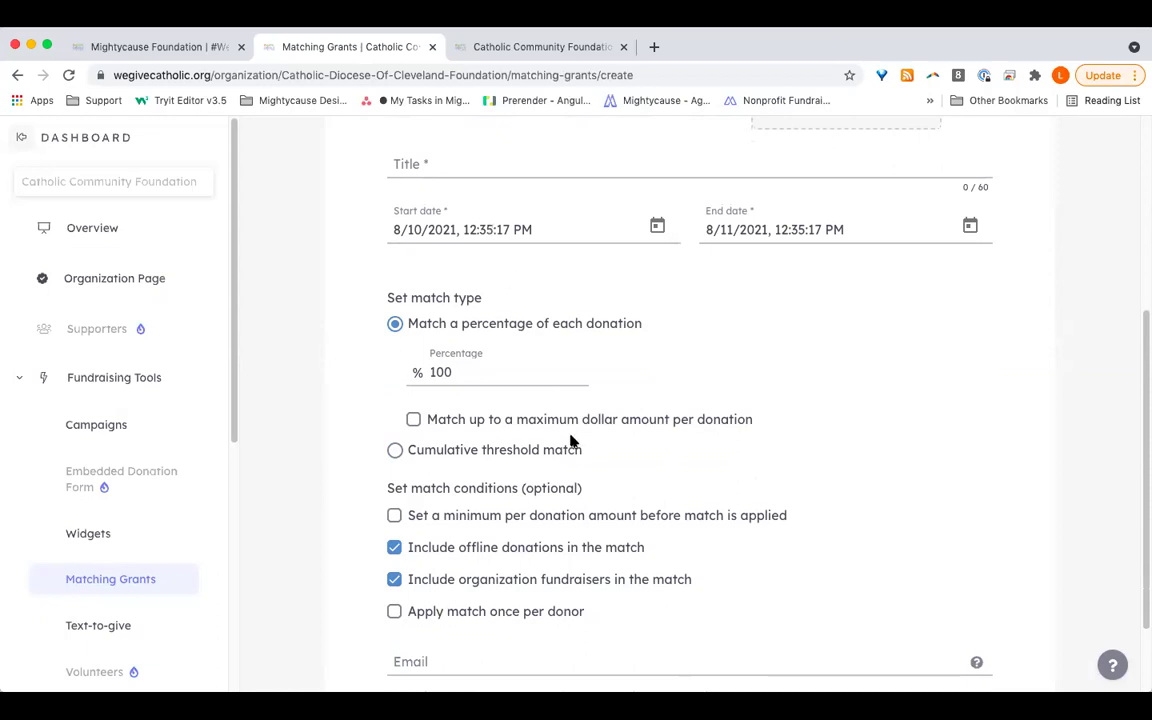
scroll(571, 442, down, 2)
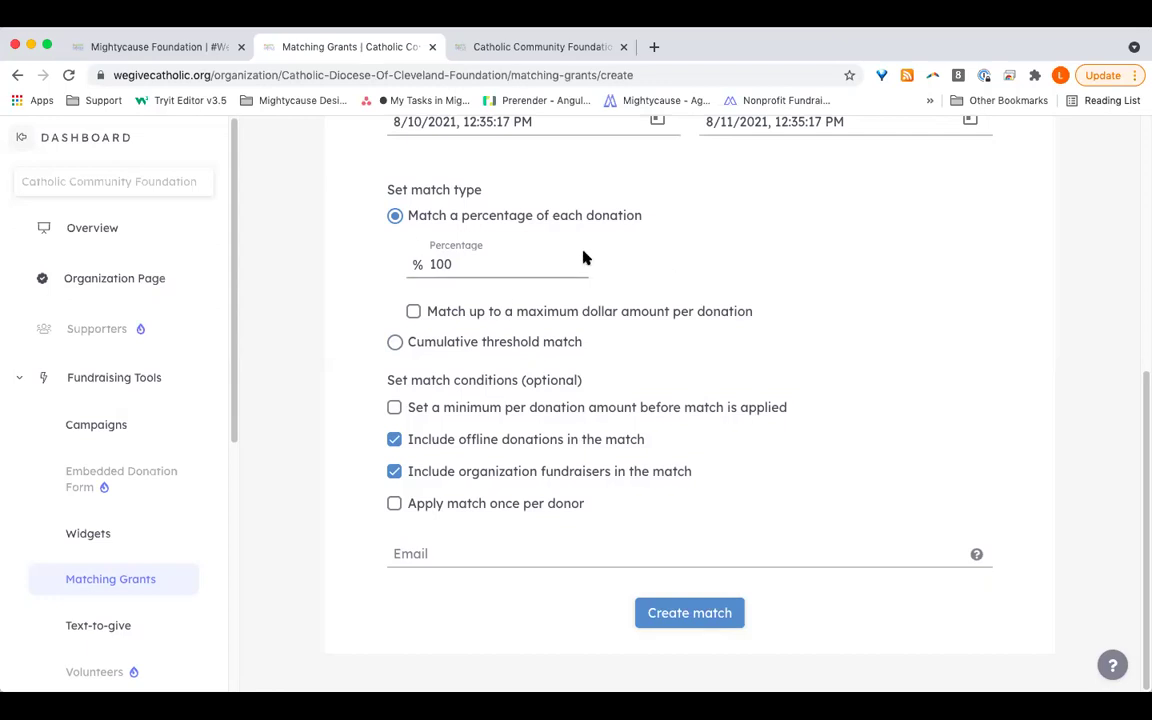
click(545, 342)
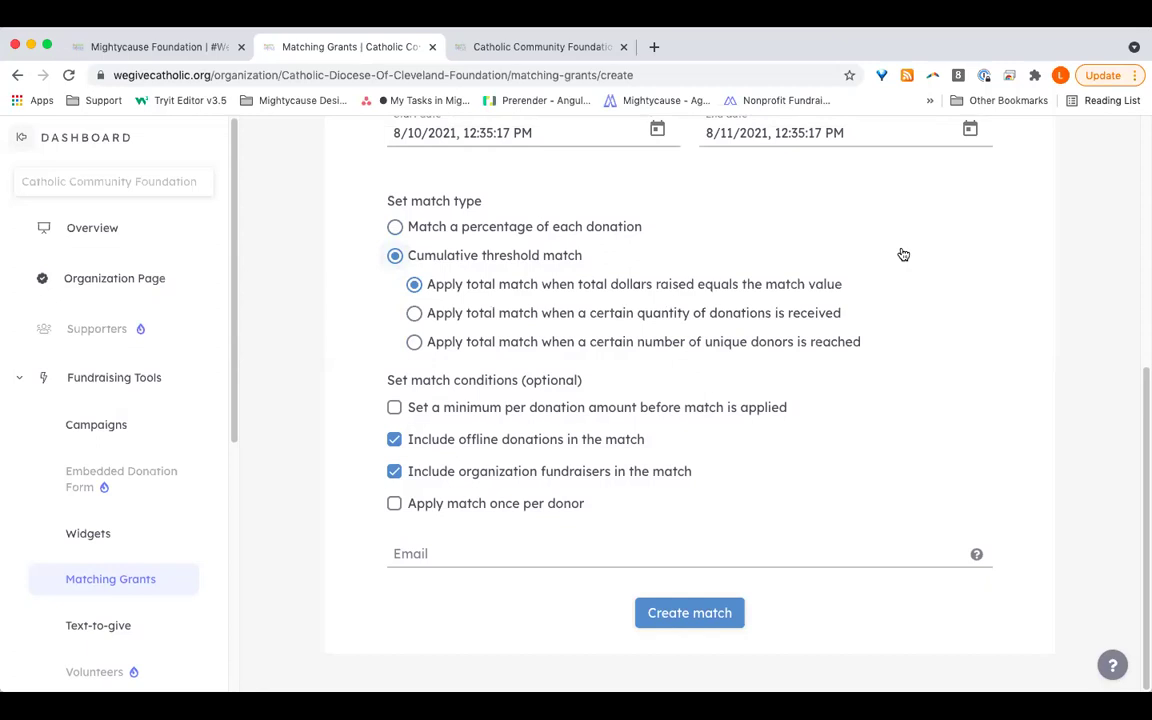
click(500, 228)
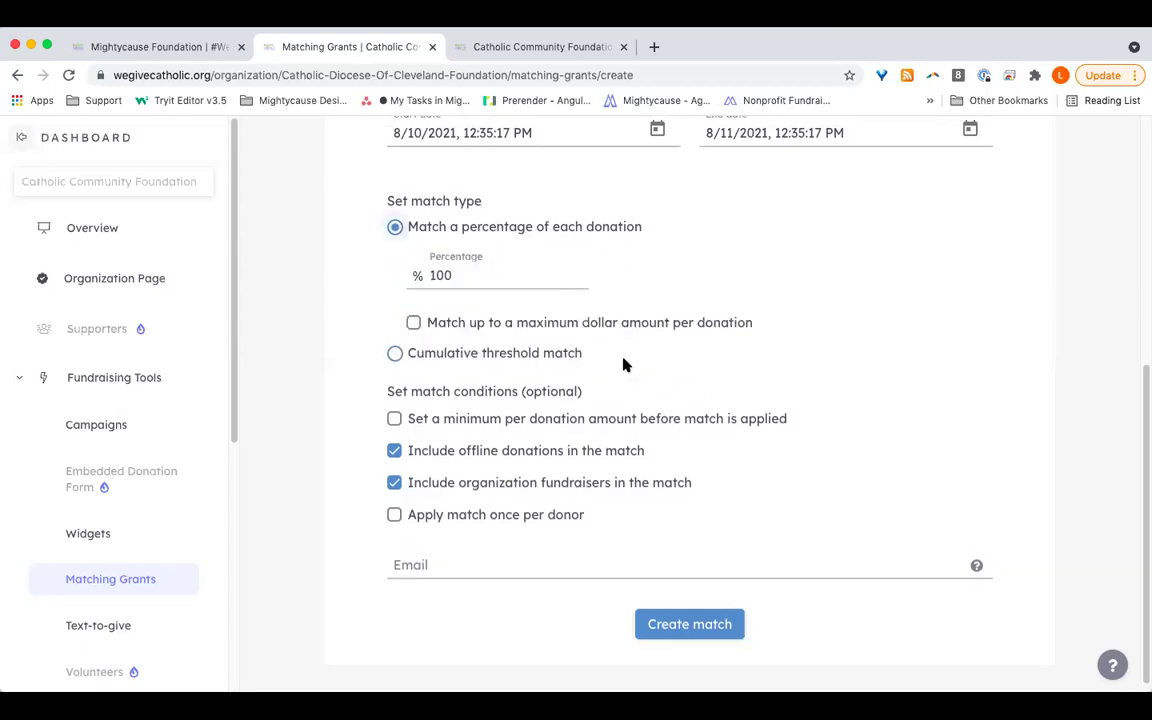
scroll(584, 480, down, 1)
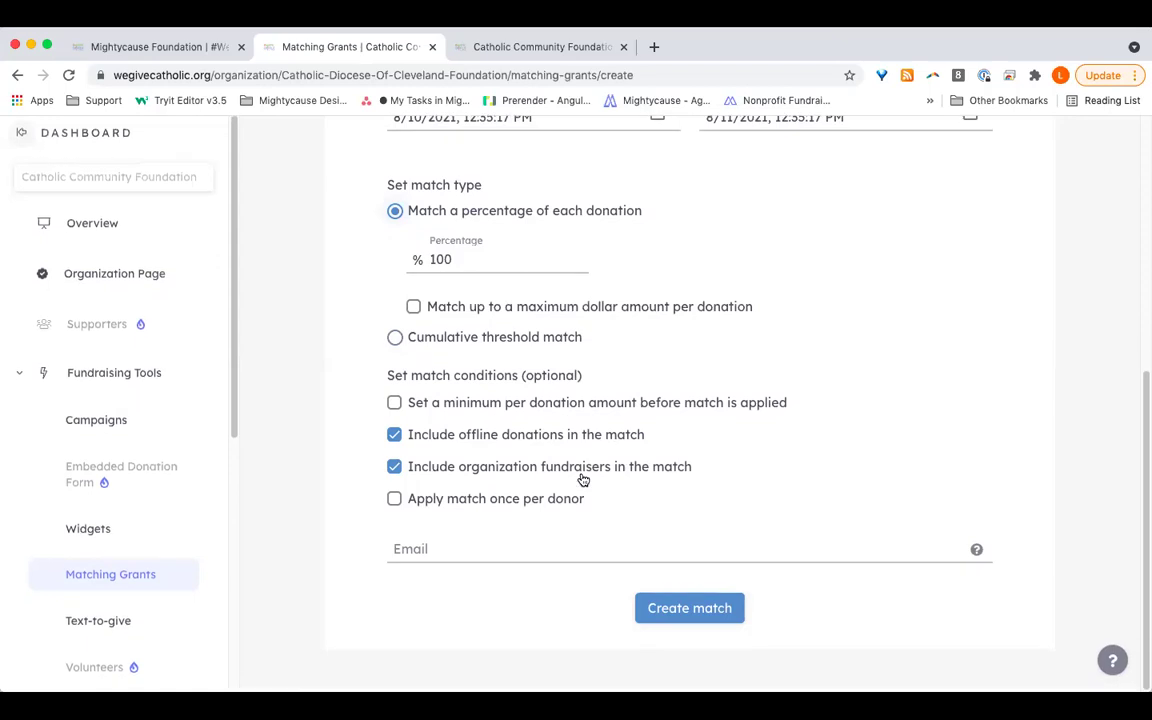
scroll(583, 480, up, 1)
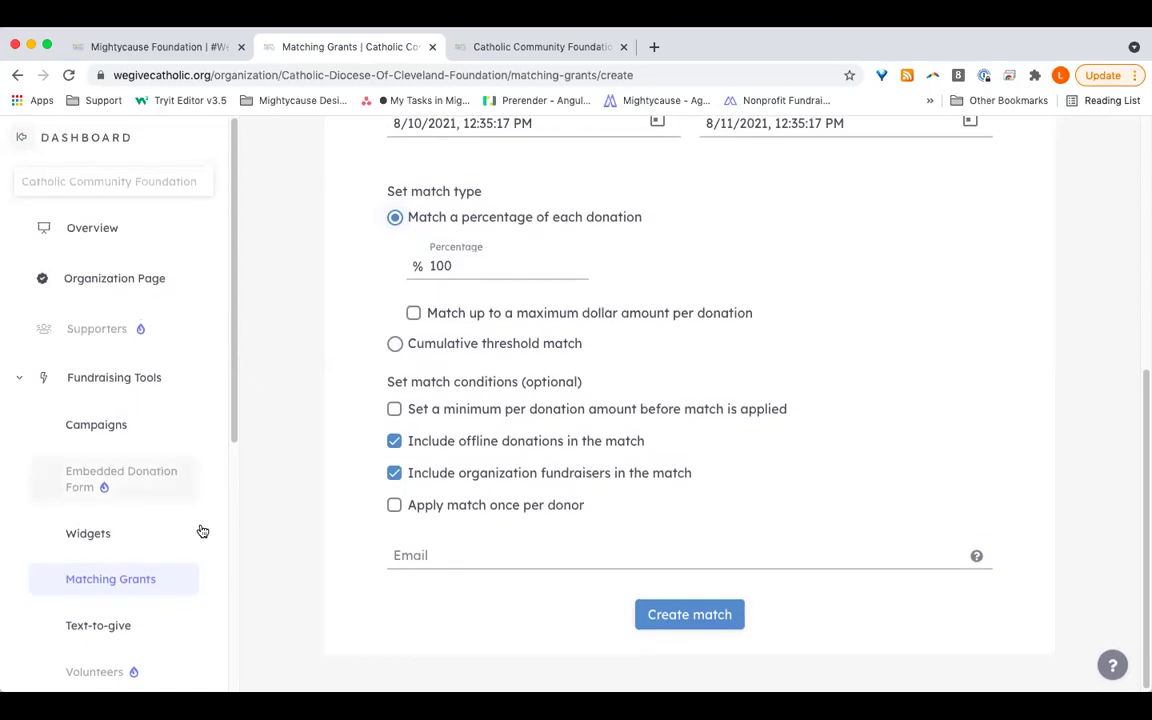
click(458, 558)
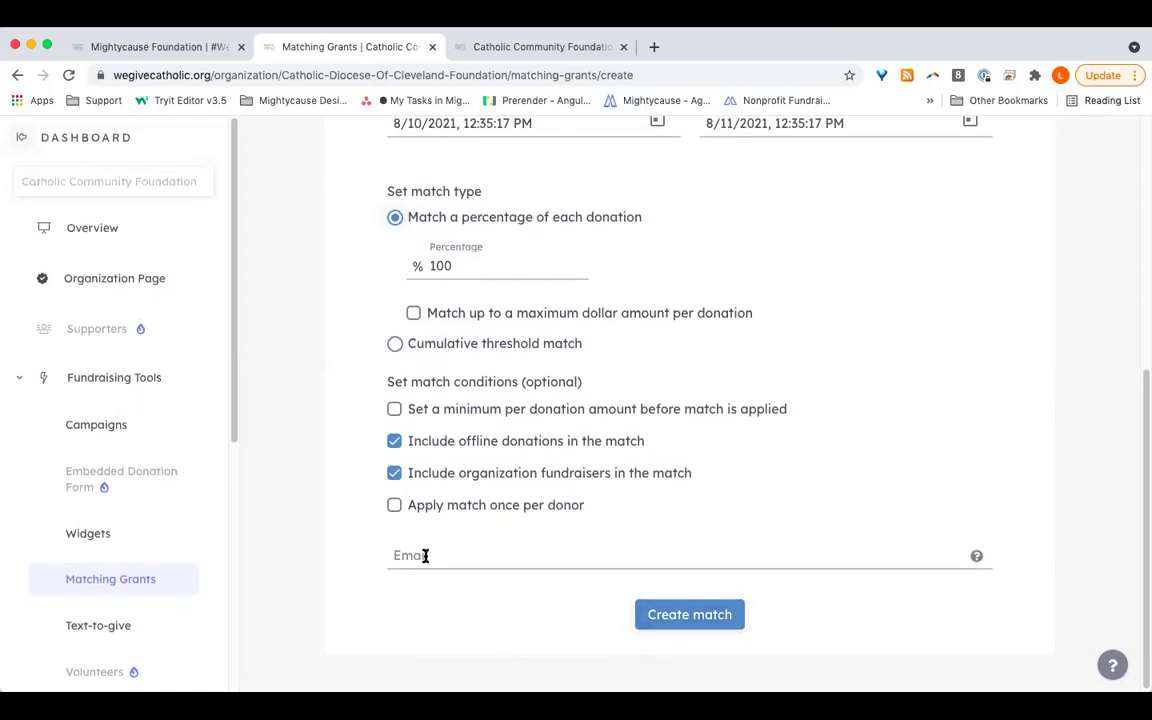
click(1018, 320)
scroll(393, 285, up, 3)
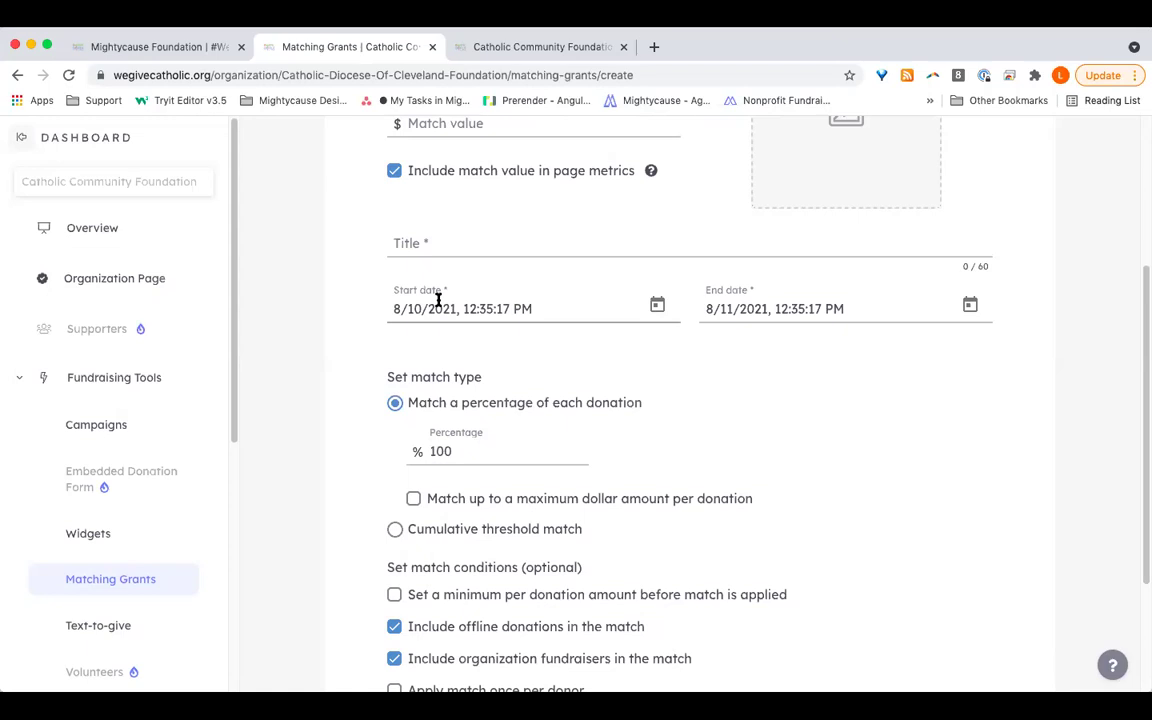
Step: Open the Catholic Community Foundation Organization Page and scroll through it back to the top
click(139, 280)
scroll(648, 470, down, 5)
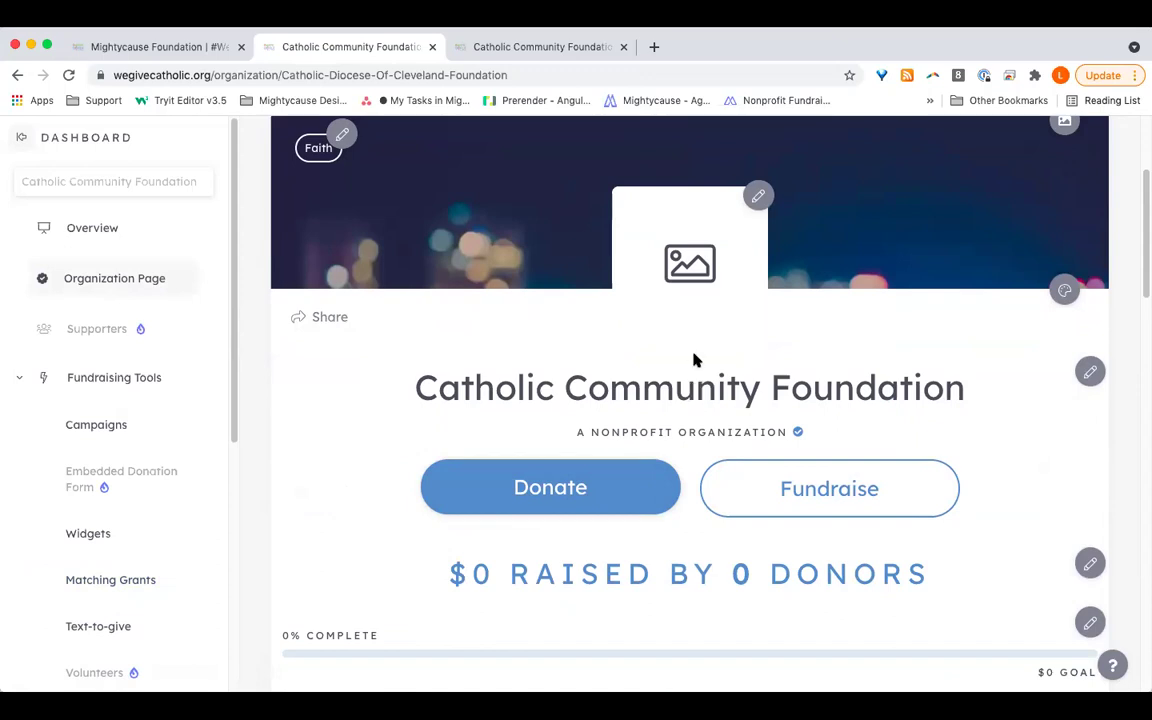
scroll(717, 401, down, 10)
scroll(717, 405, down, 3)
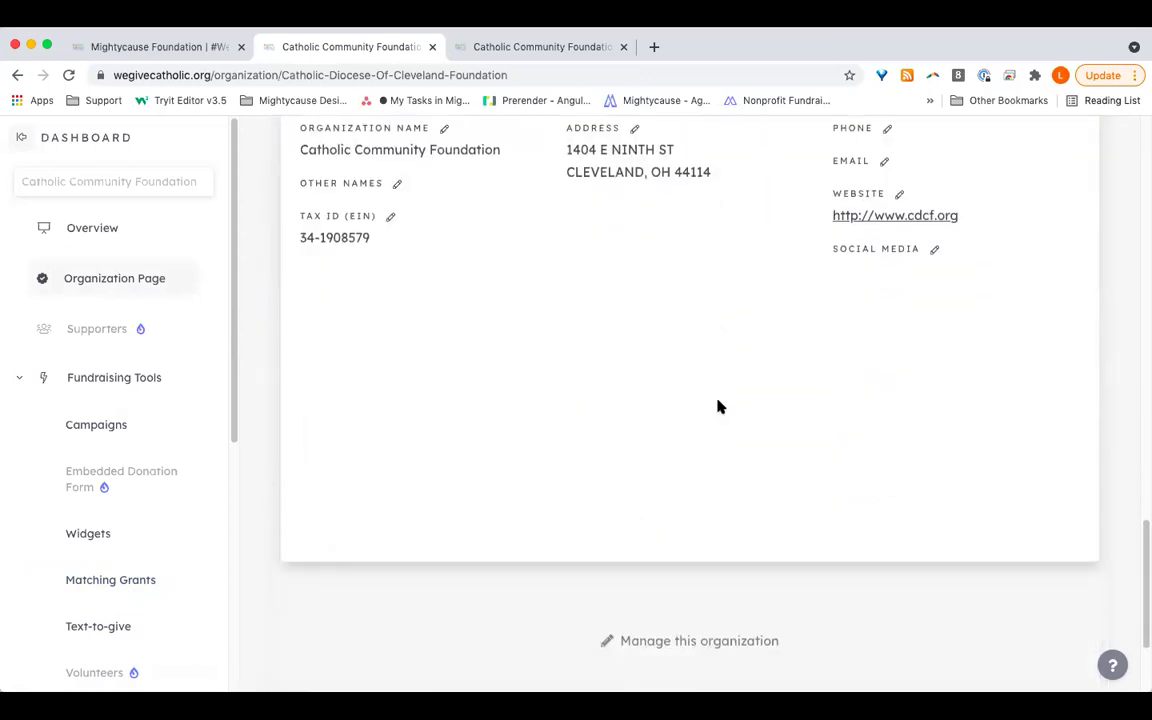
scroll(717, 405, up, 4)
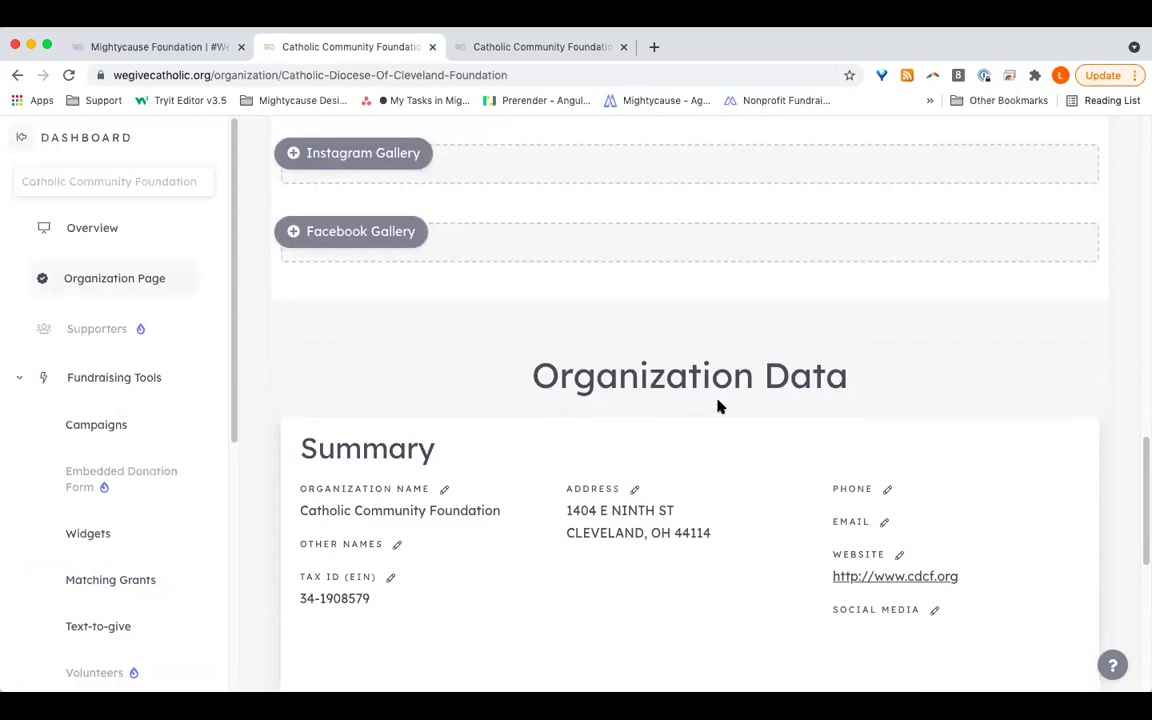
scroll(717, 405, up, 10)
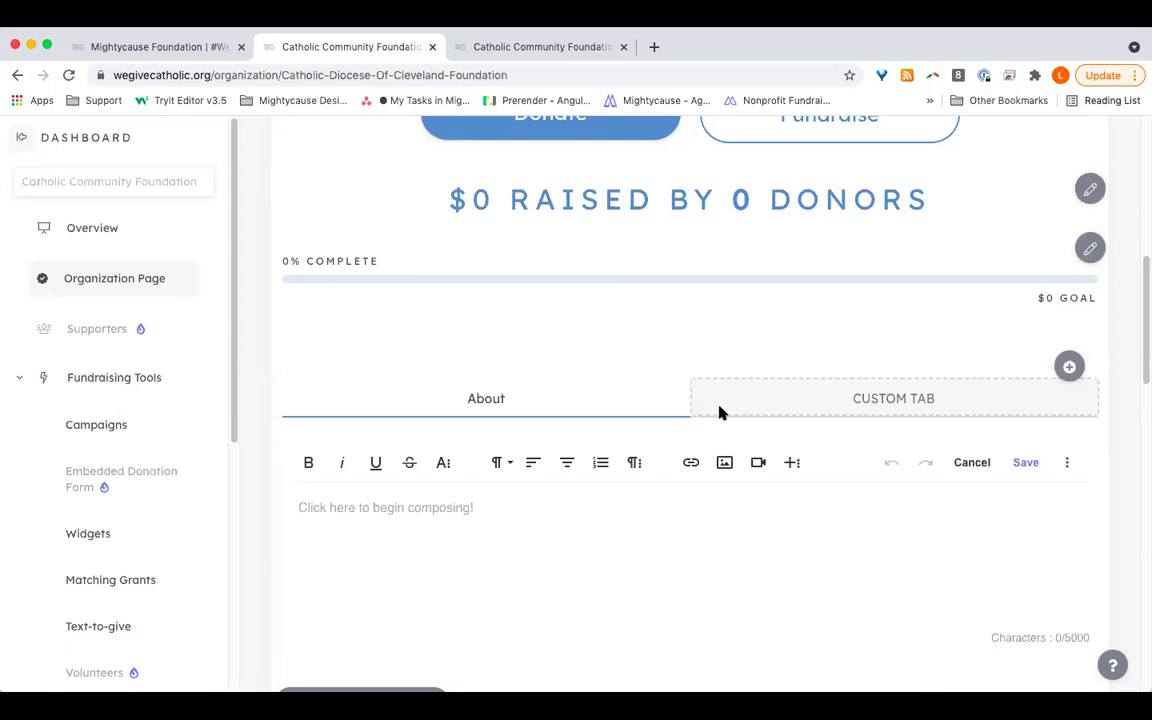
scroll(719, 412, up, 5)
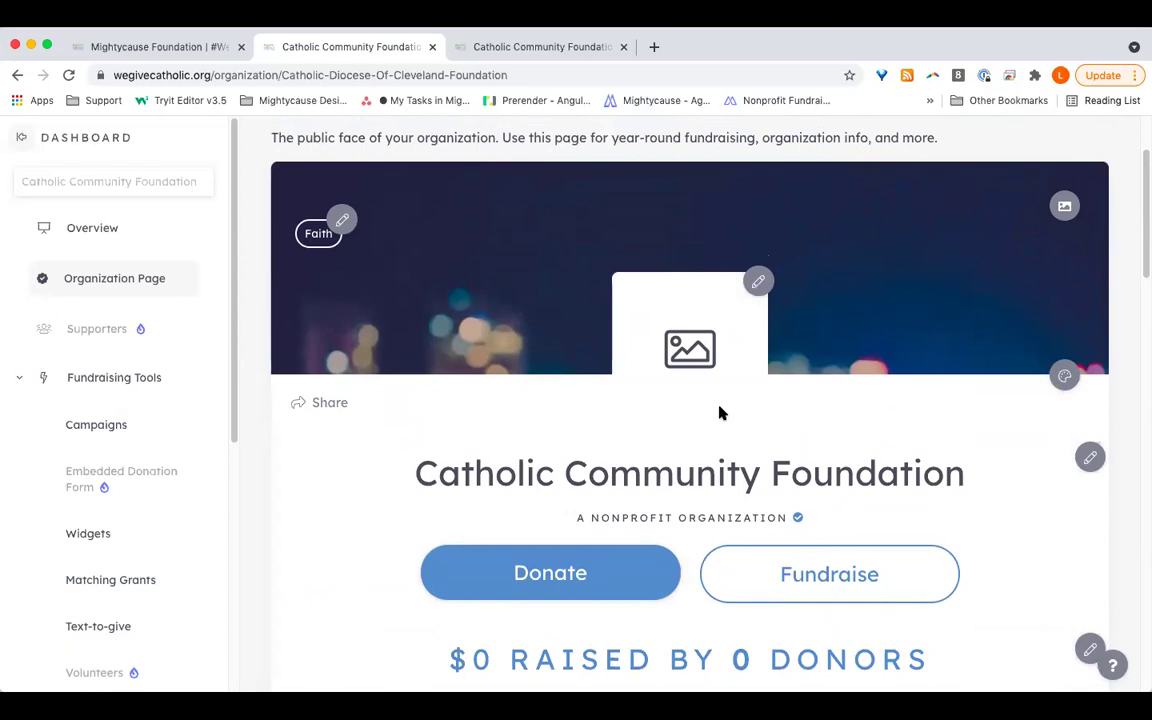
Step: Return to the Fundraising Tools overview from the sidebar
click(97, 389)
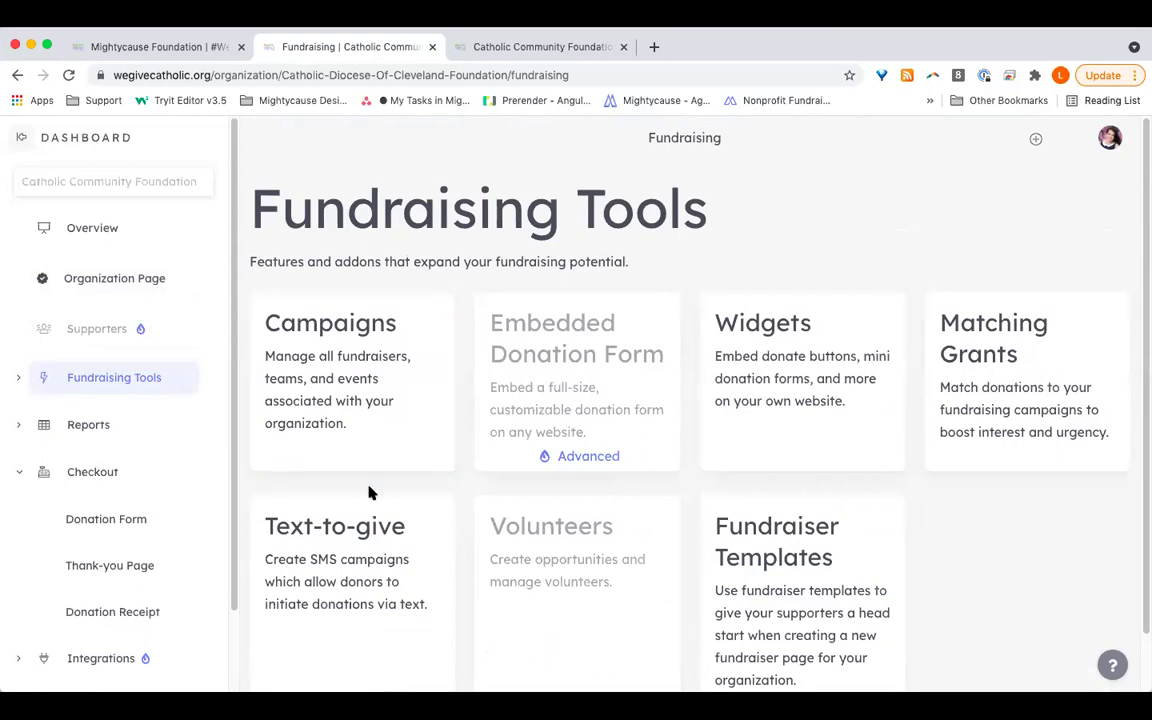
Step: Open the Text-to-give page and scroll down past the keyword creation form
click(401, 537)
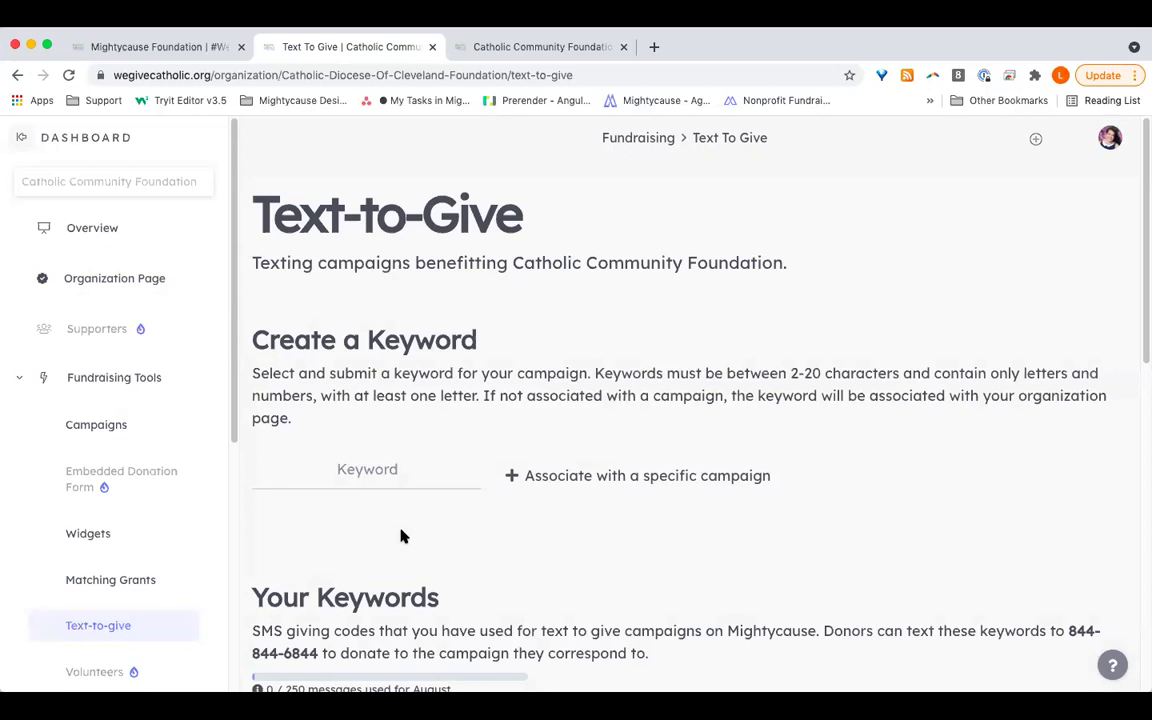
scroll(401, 537, down, 3)
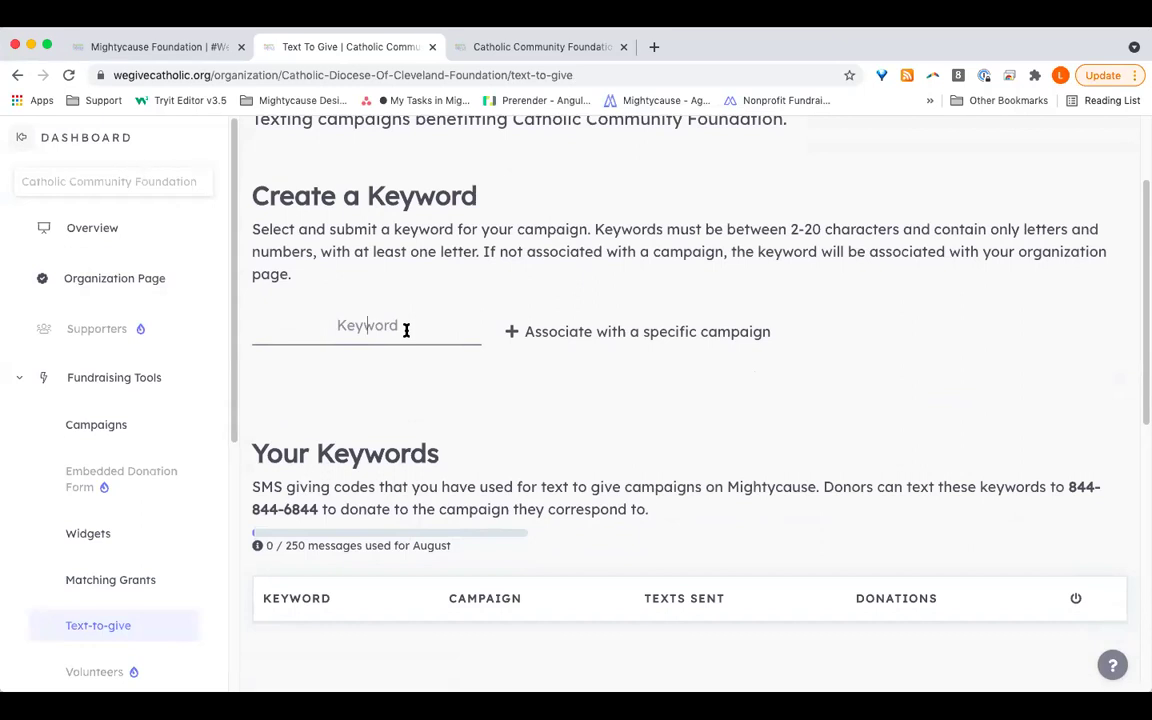
scroll(406, 329, down, 4)
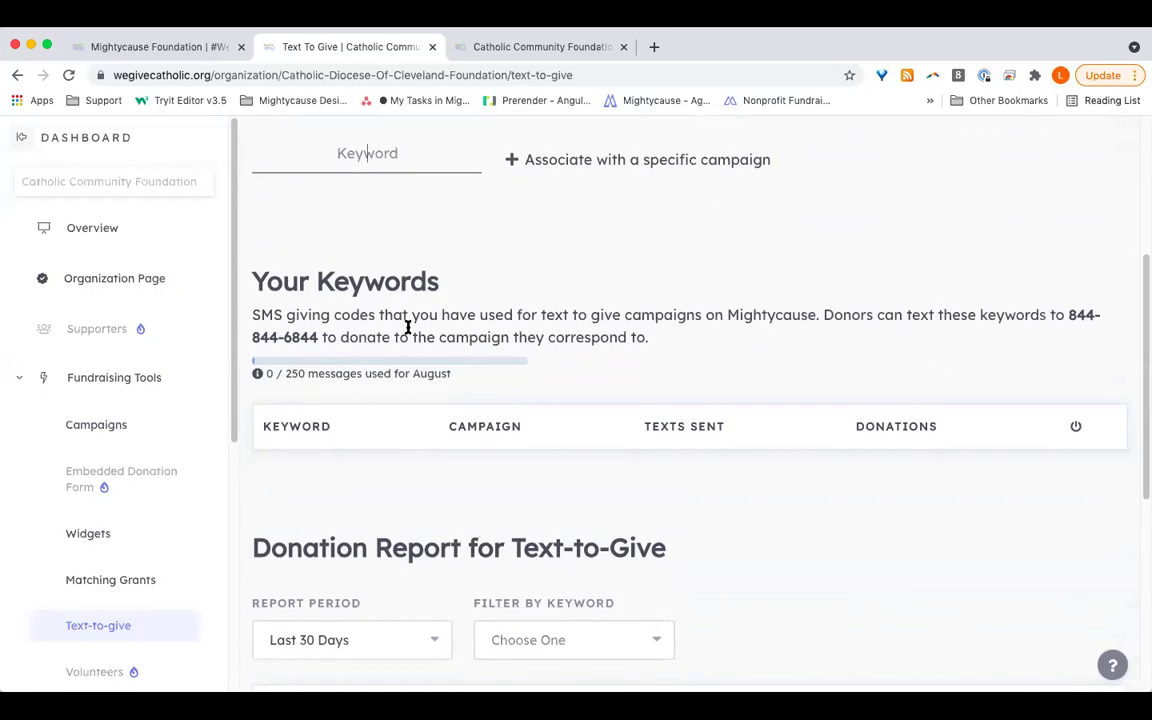
Step: Select the text-to-give phone number, then review the keywords table and donation report
drag(1070, 315, 316, 338)
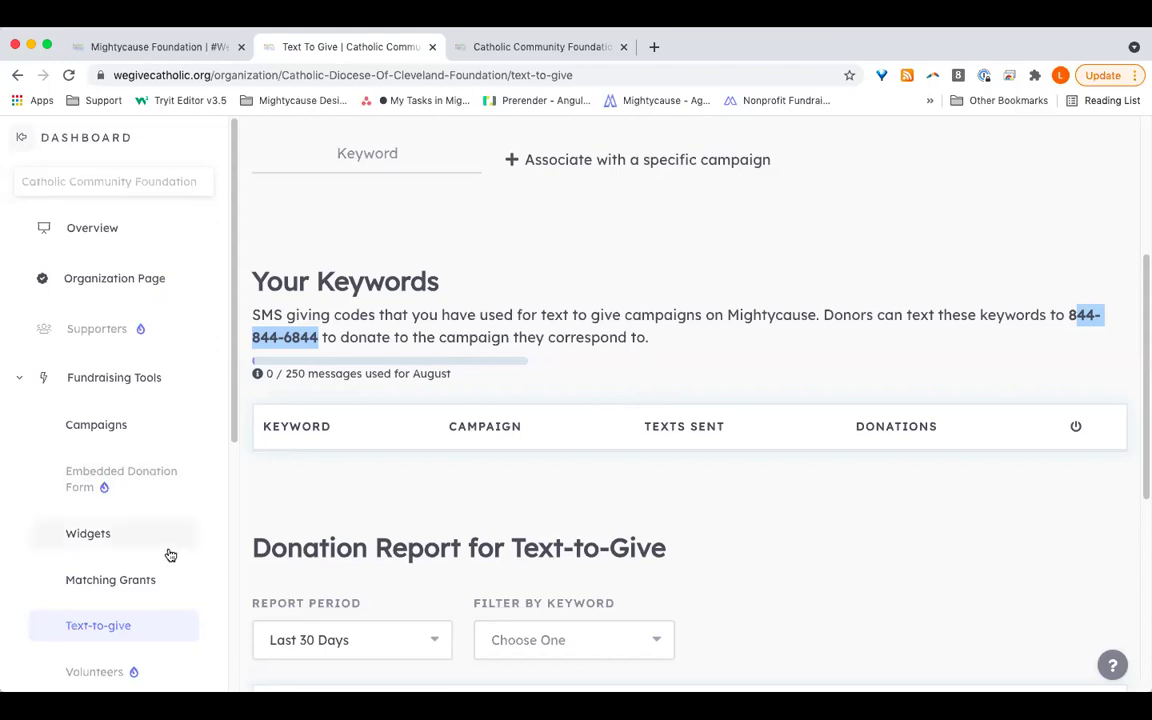
scroll(170, 553, down, 4)
scroll(170, 555, down, 5)
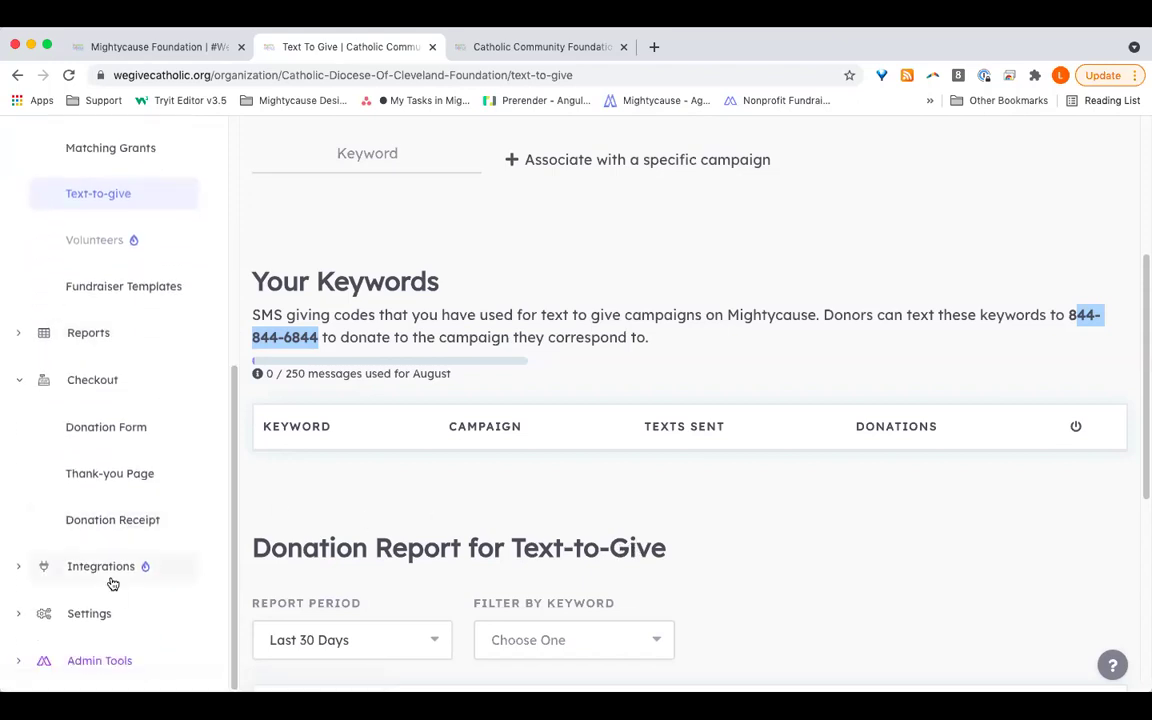
Step: Open the organization's Settings overview from the sidebar
click(103, 610)
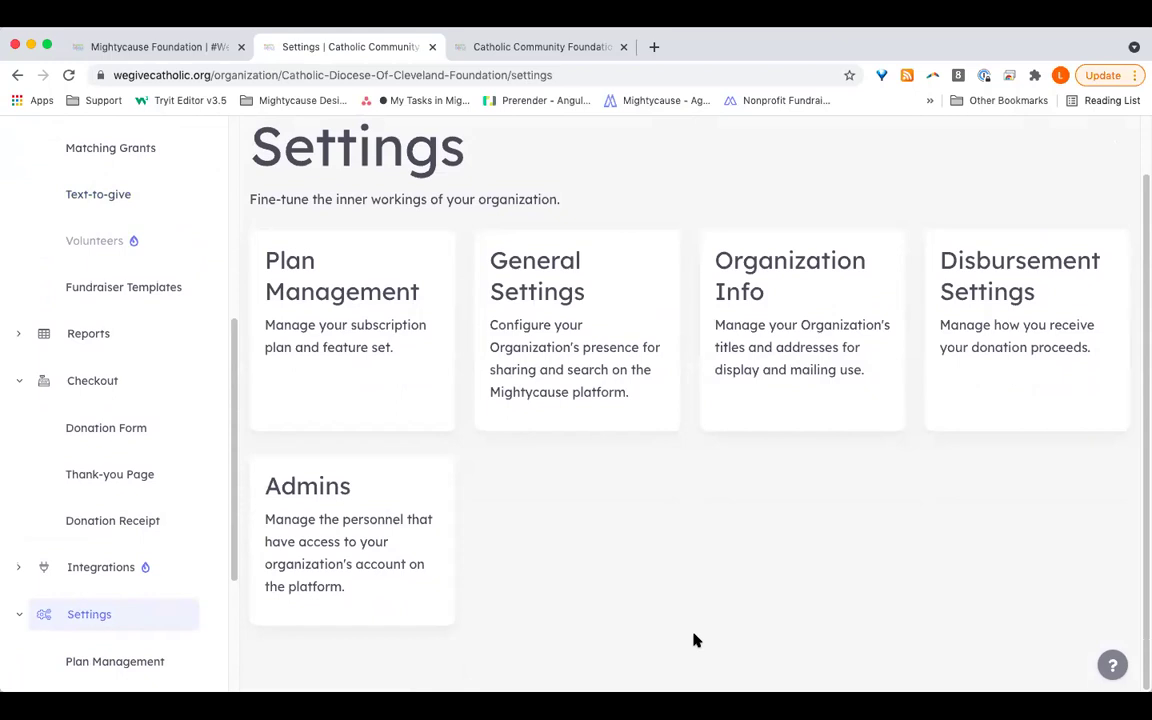
Step: Open General Settings and review URL Customization, Discoverability, Alternate Search Names and Social Sharing
click(578, 306)
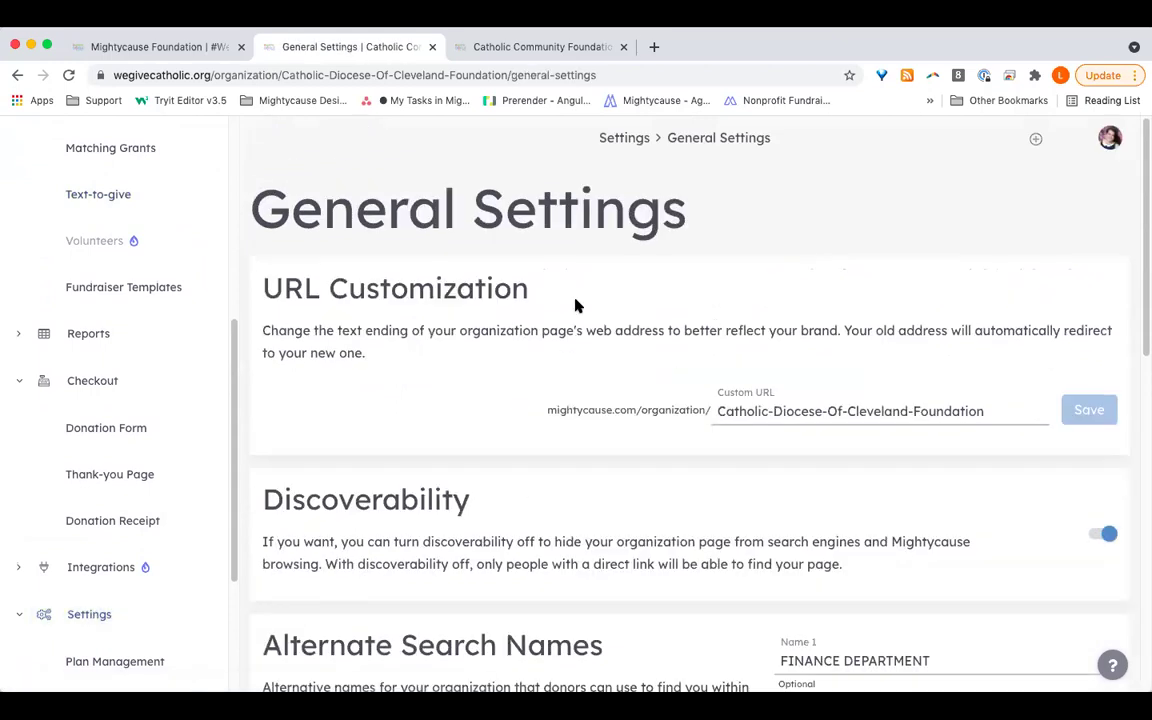
scroll(632, 465, down, 3)
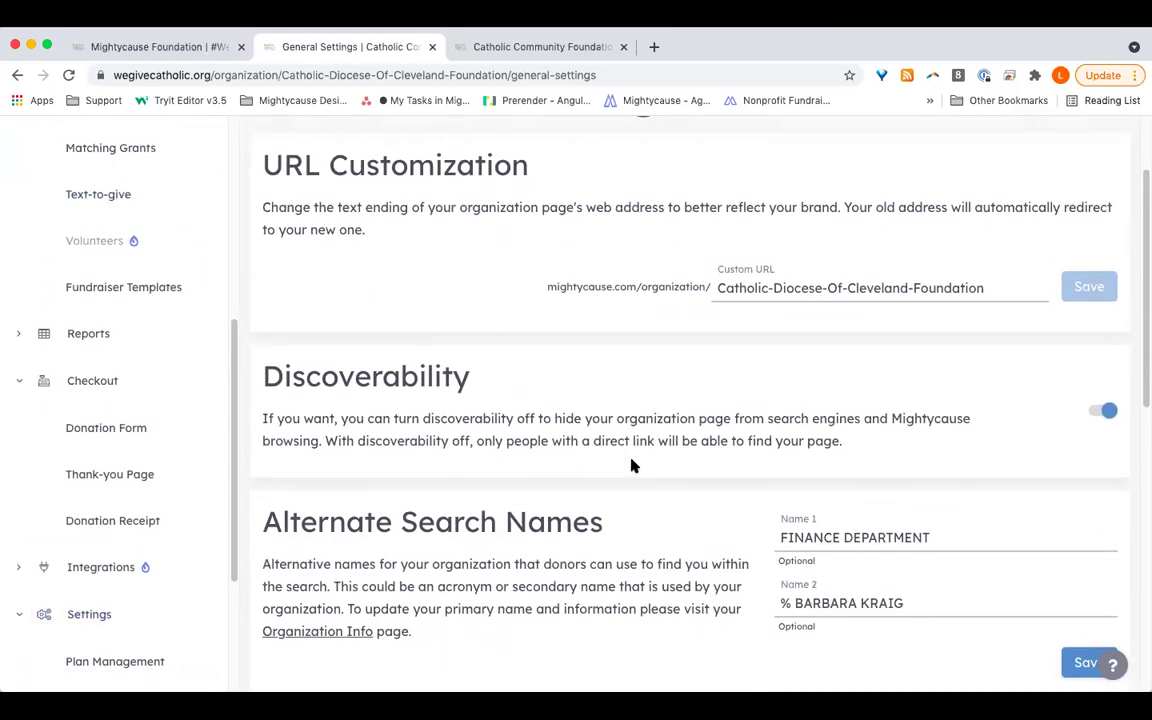
scroll(632, 465, down, 5)
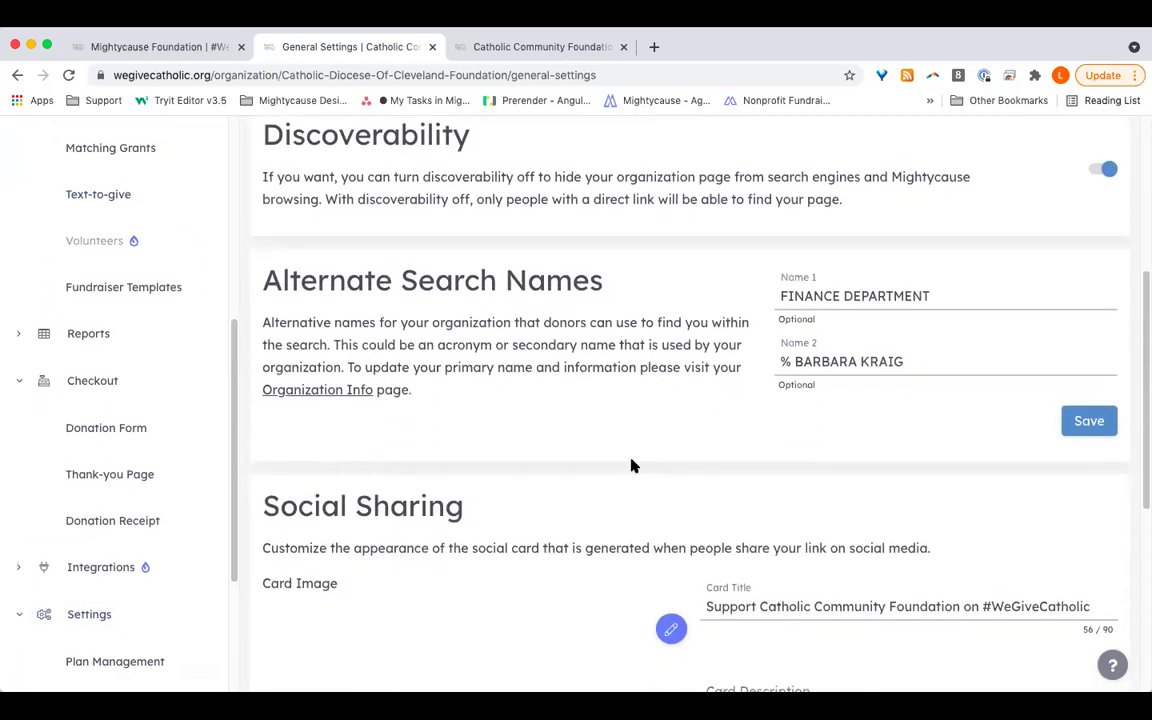
scroll(632, 465, down, 3)
scroll(632, 463, up, 9)
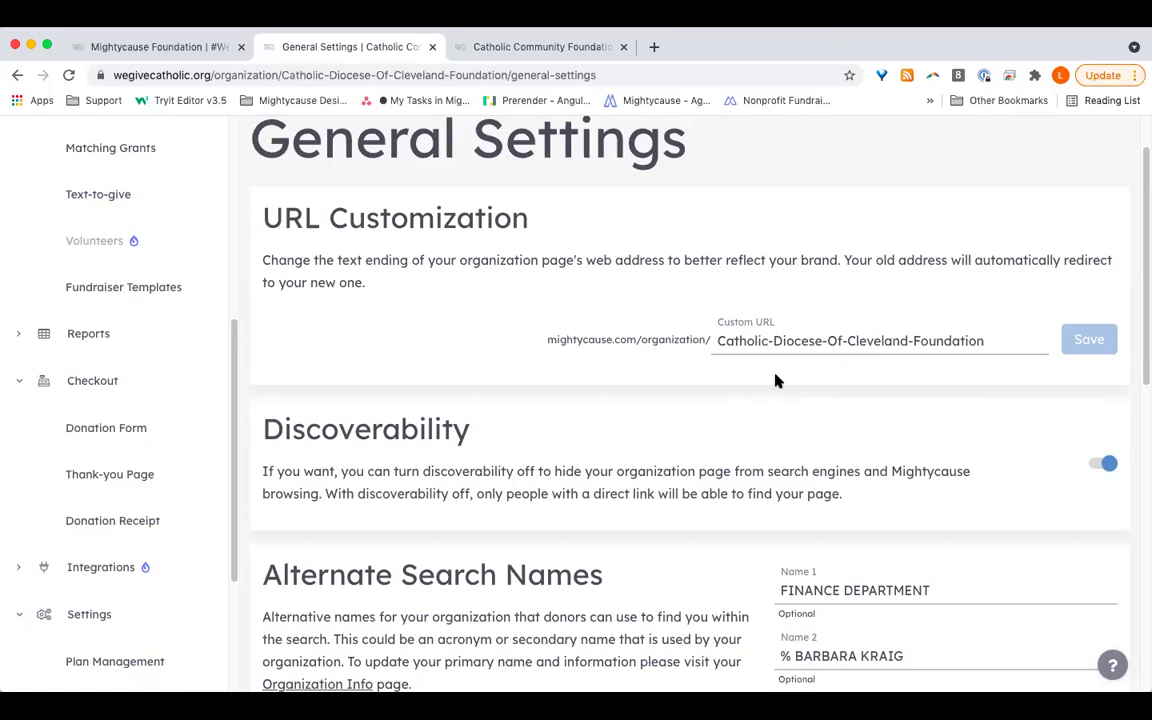
scroll(910, 473, down, 5)
scroll(911, 476, up, 1)
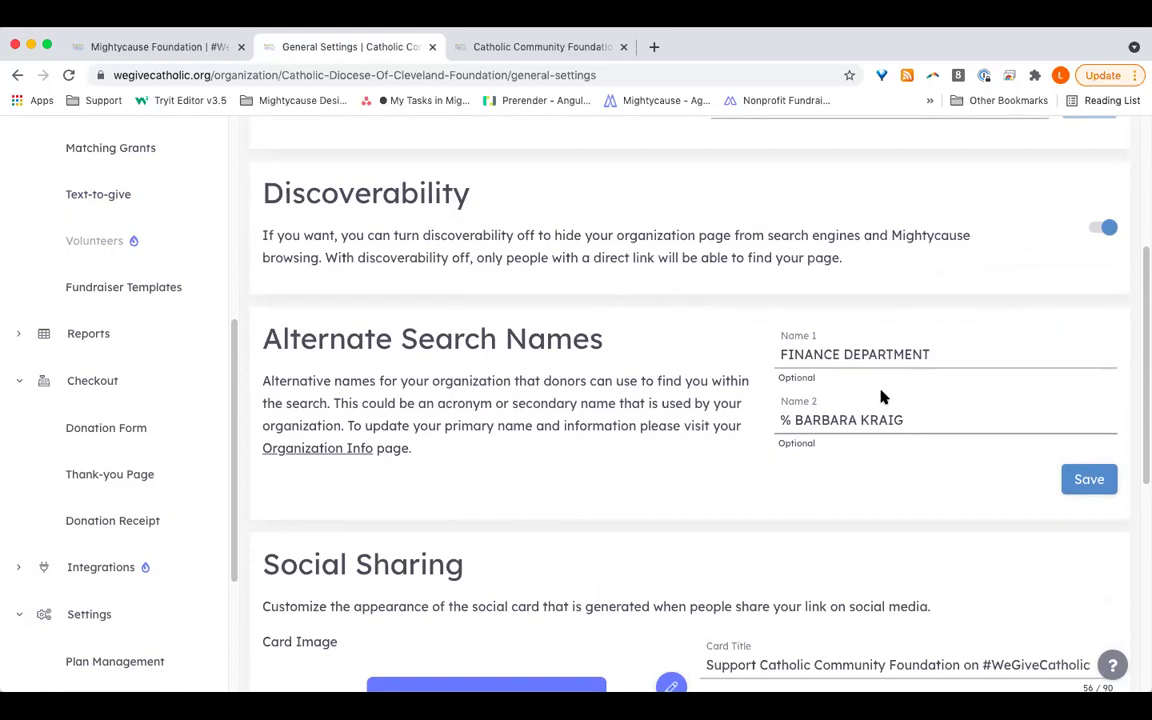
scroll(882, 392, down, 5)
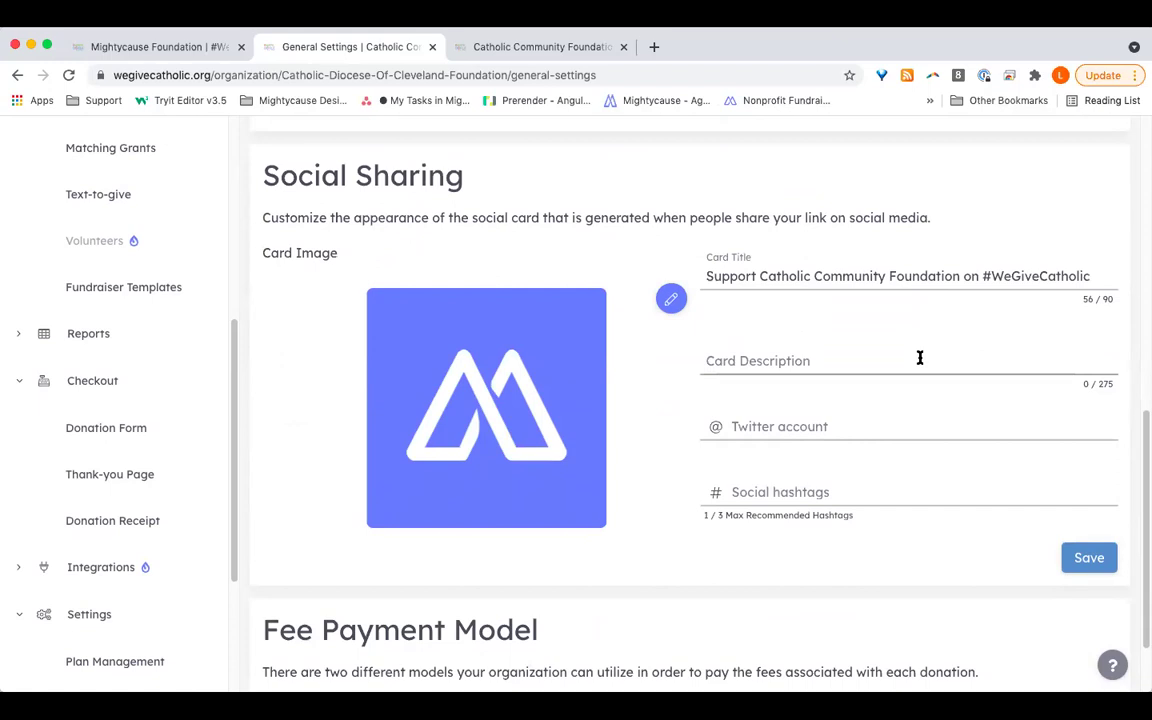
scroll(918, 358, up, 10)
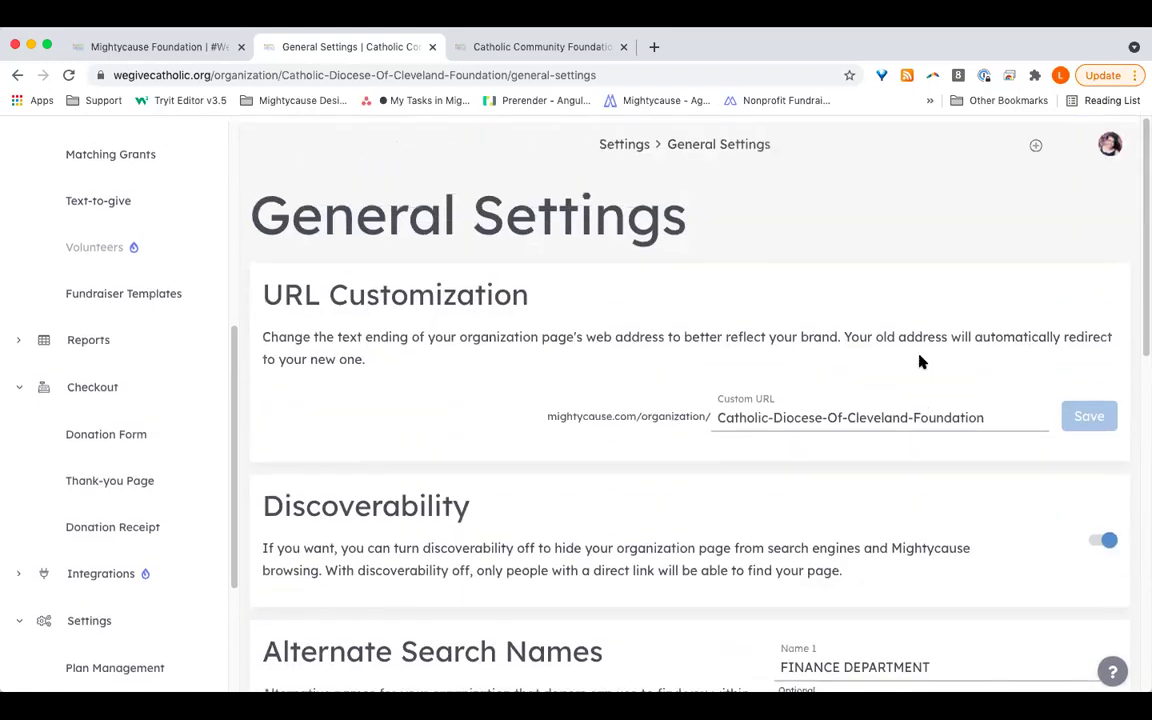
click(66, 613)
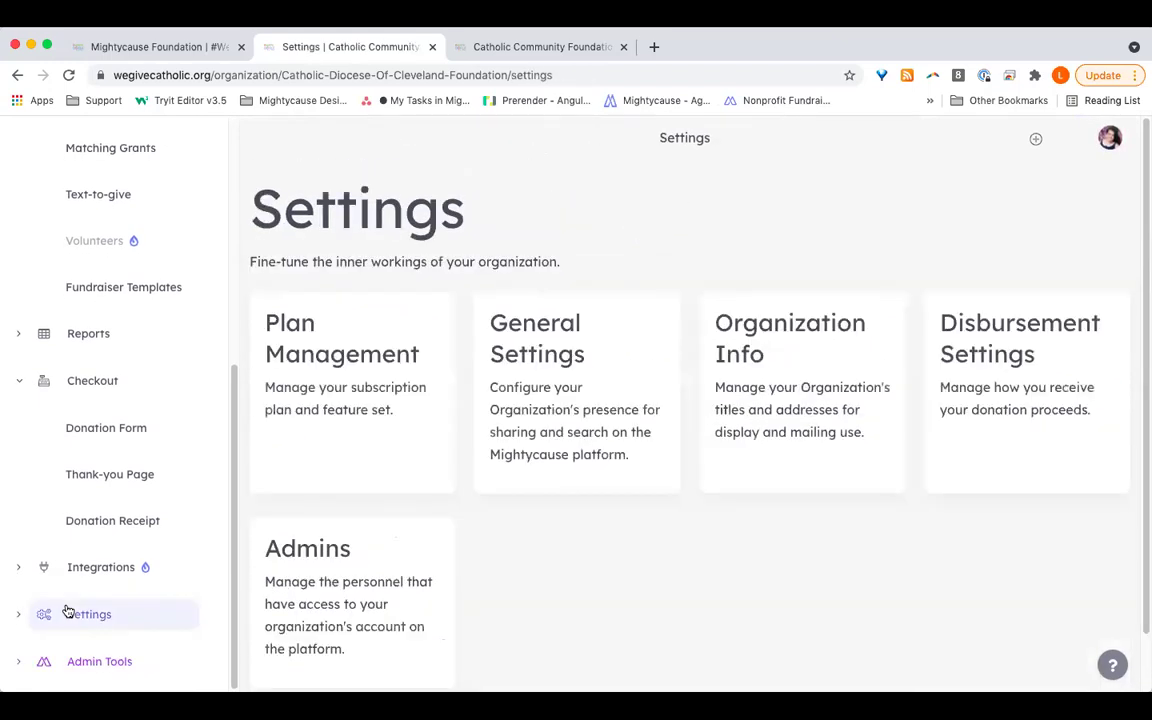
click(791, 411)
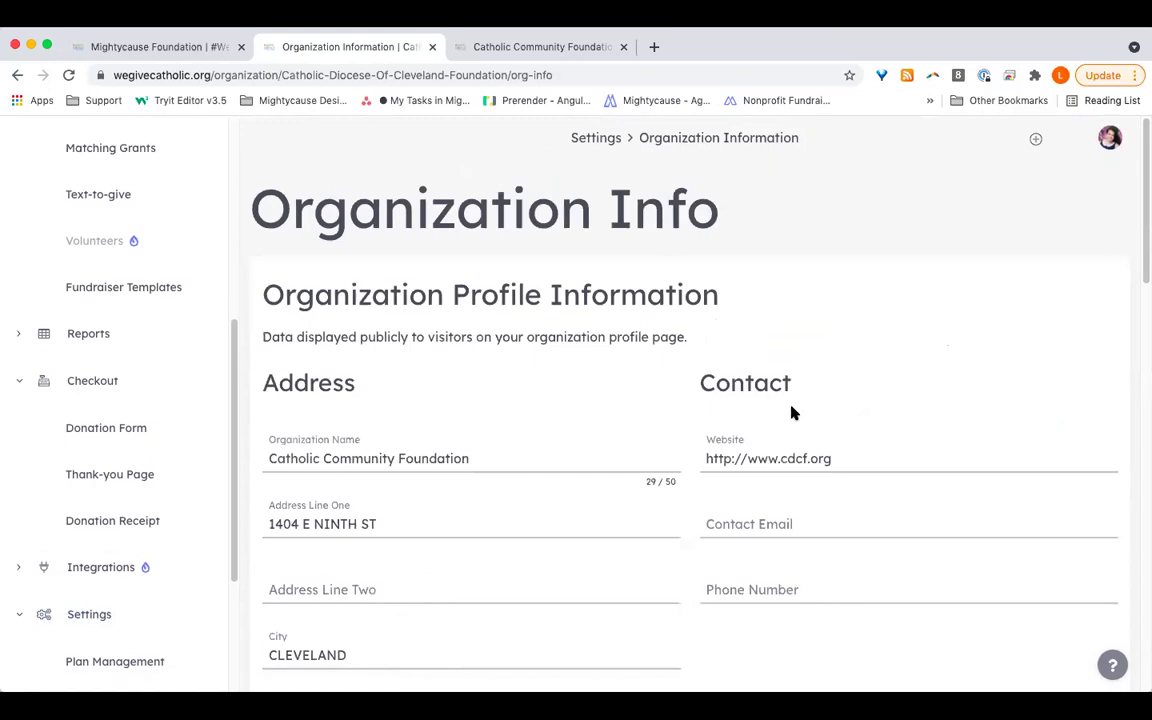
scroll(791, 411, down, 5)
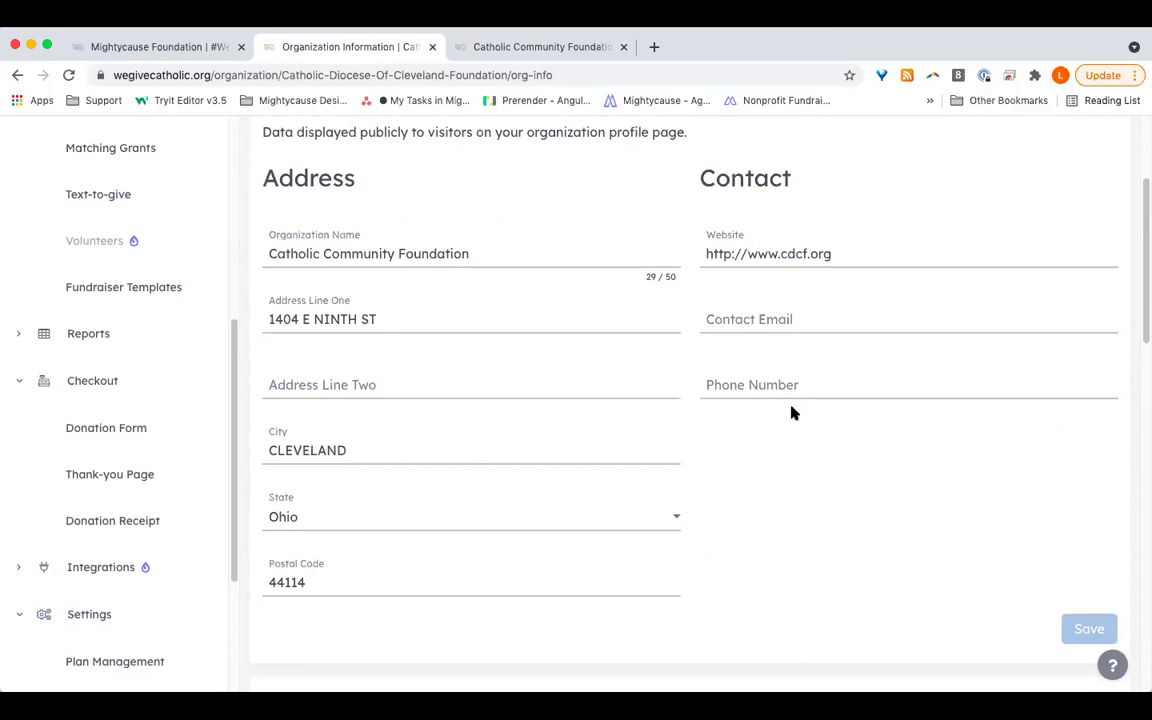
scroll(791, 411, up, 1)
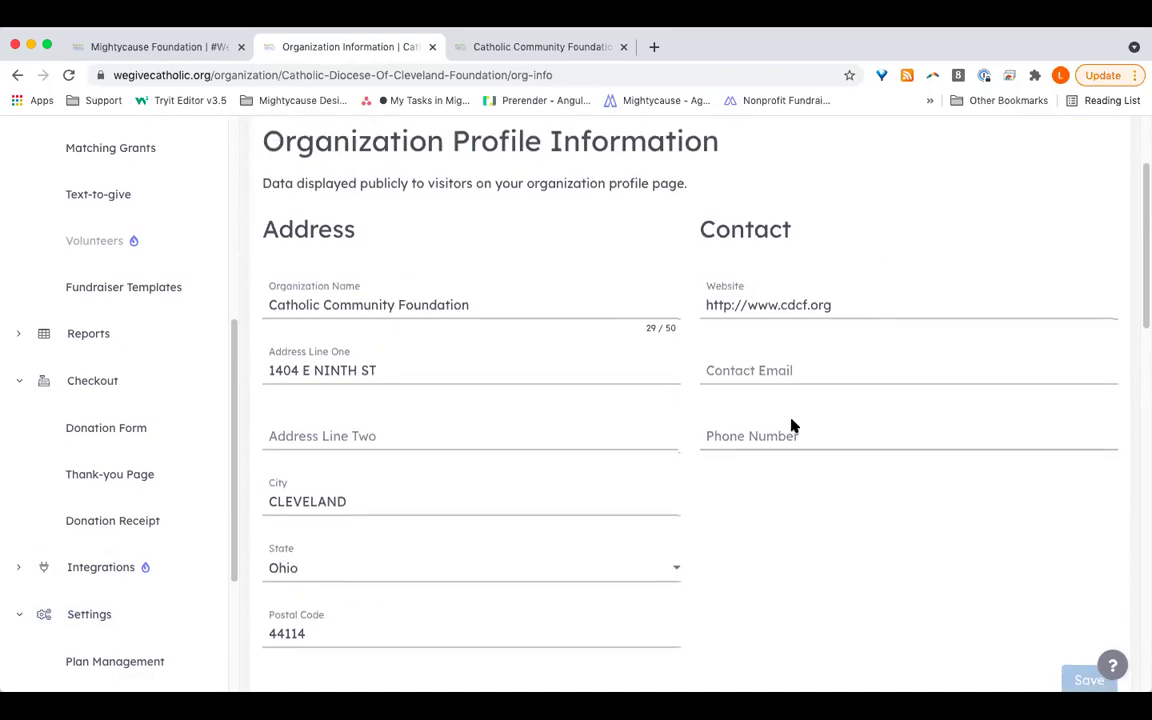
scroll(791, 424, down, 1)
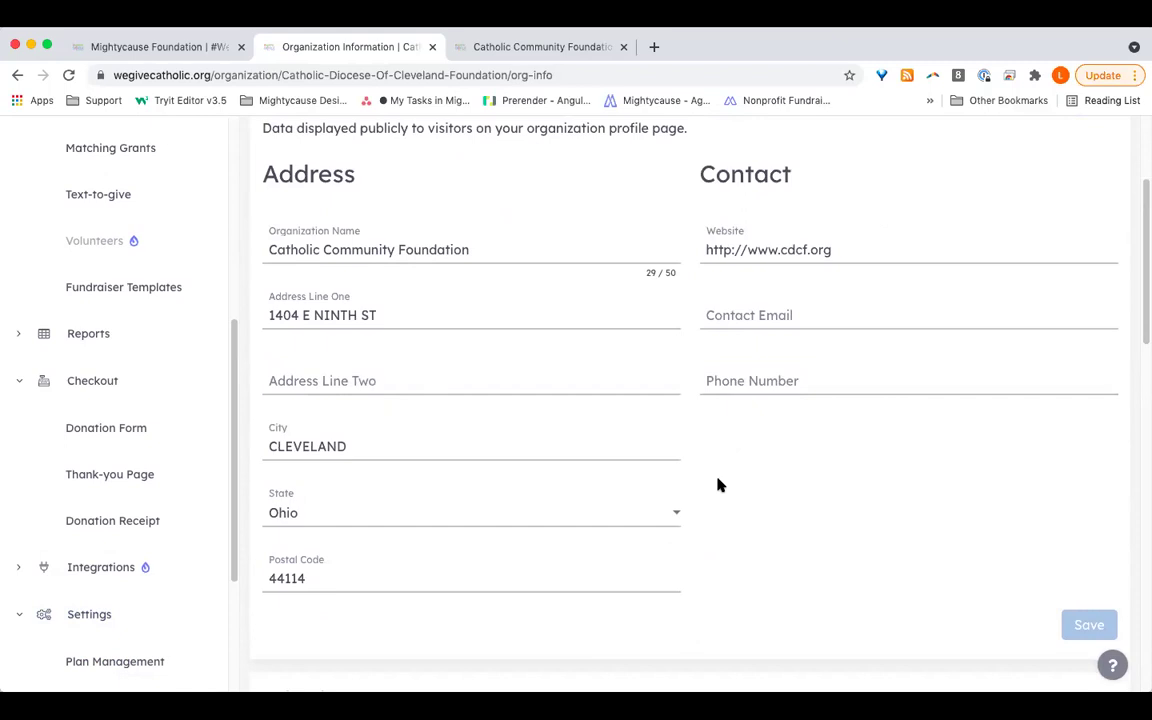
scroll(763, 467, down, 5)
scroll(763, 467, down, 5)
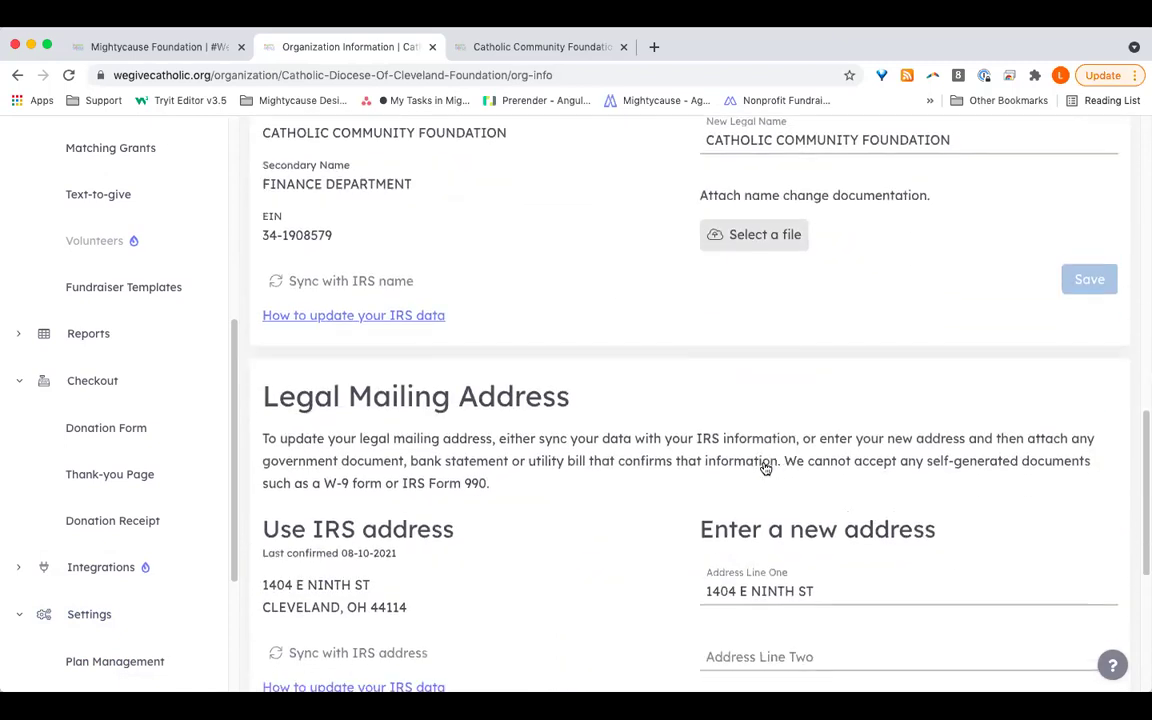
scroll(765, 468, up, 2)
scroll(765, 468, down, 5)
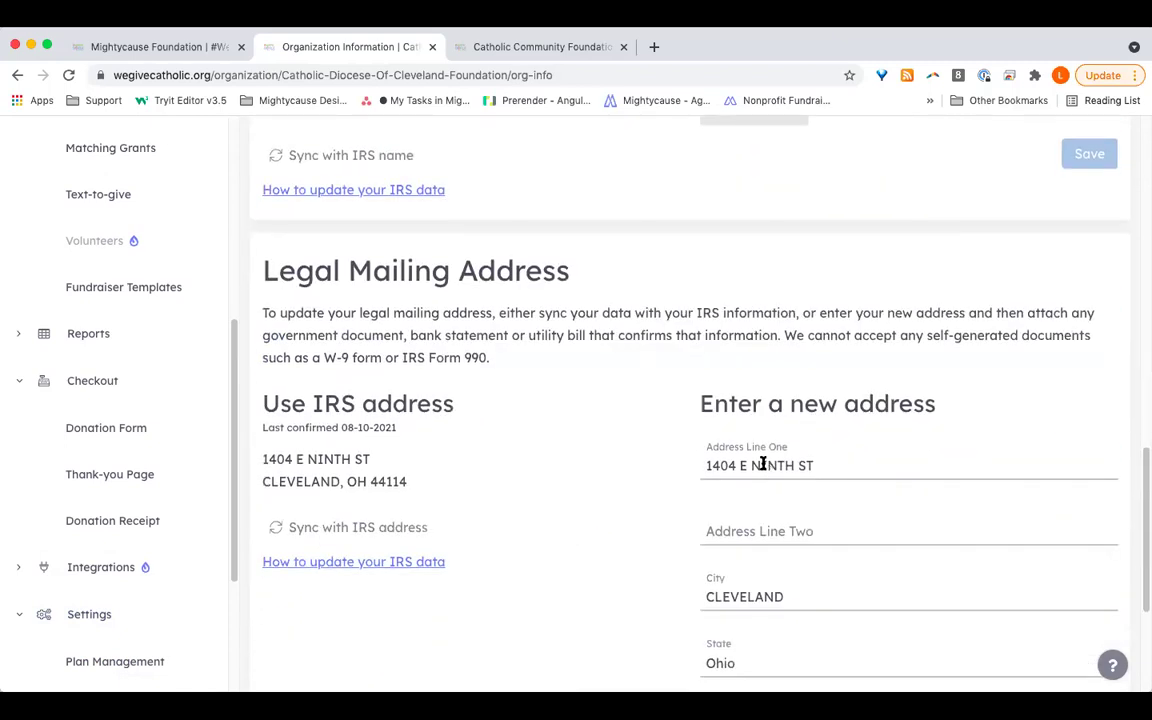
scroll(763, 465, up, 4)
scroll(766, 468, up, 2)
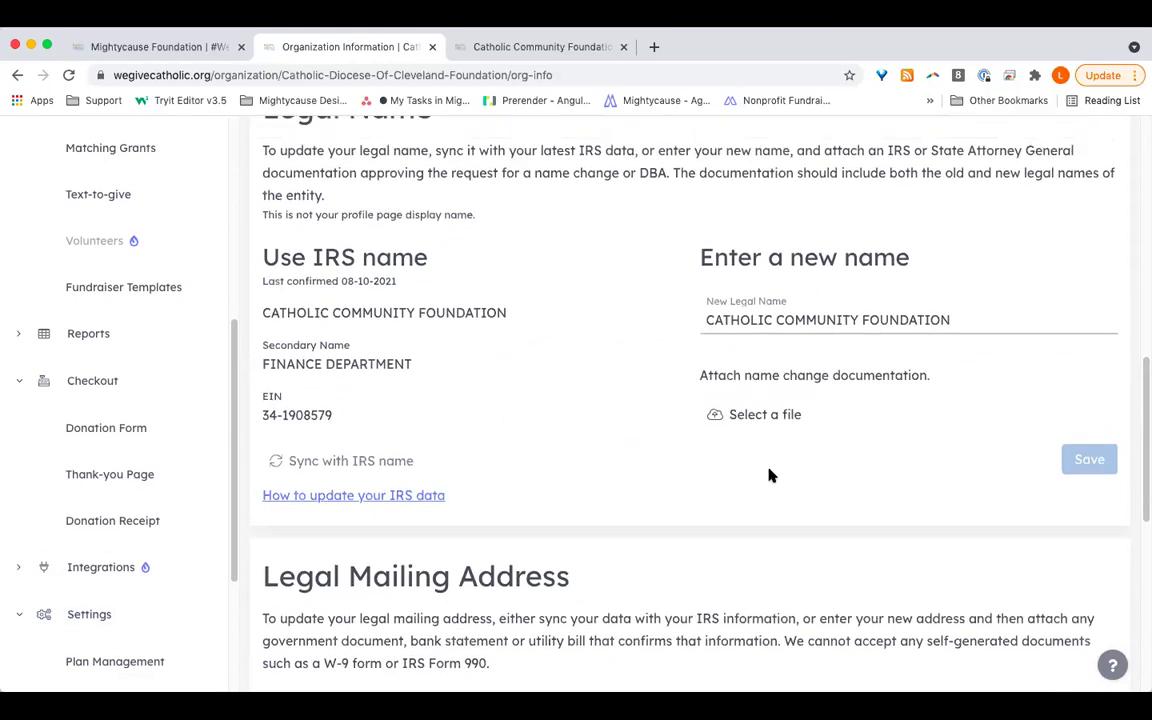
scroll(791, 380, down, 3)
scroll(790, 386, up, 2)
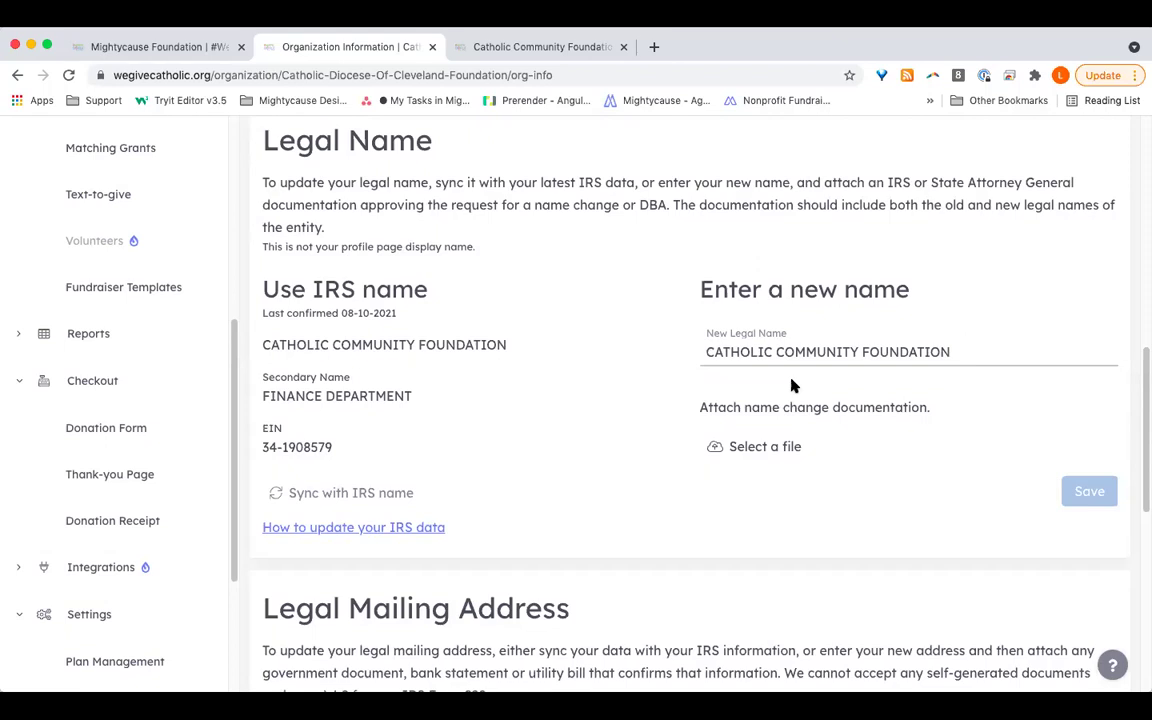
scroll(790, 386, down, 3)
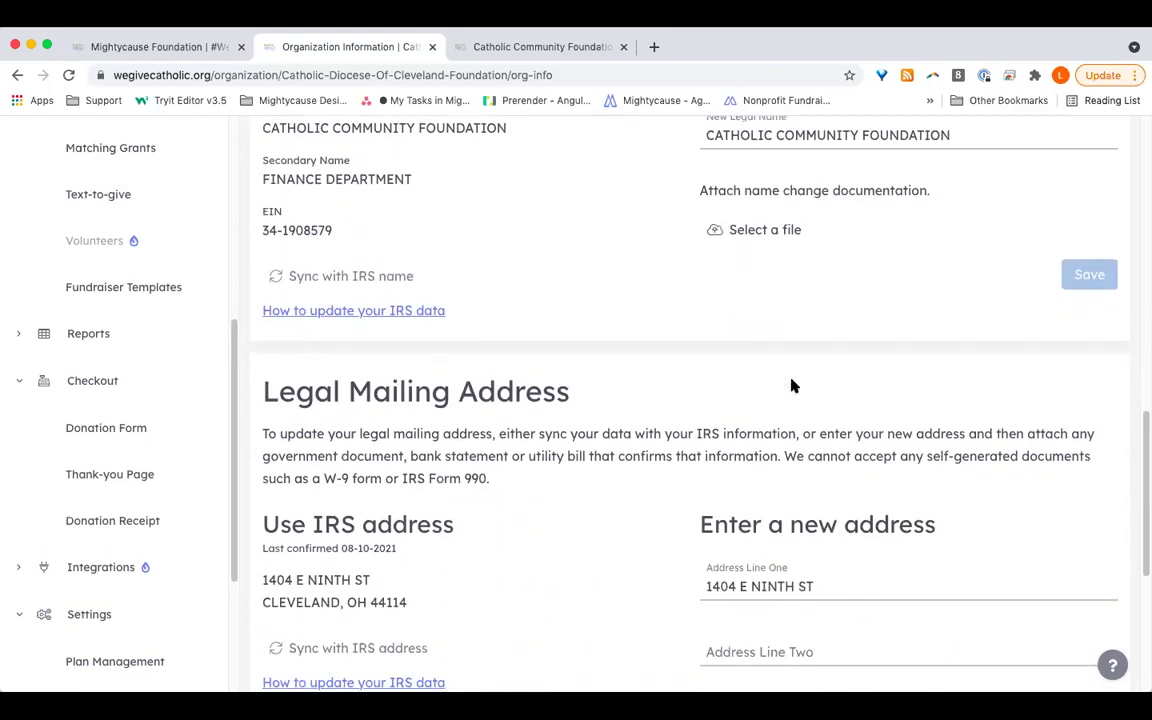
scroll(791, 386, down, 1)
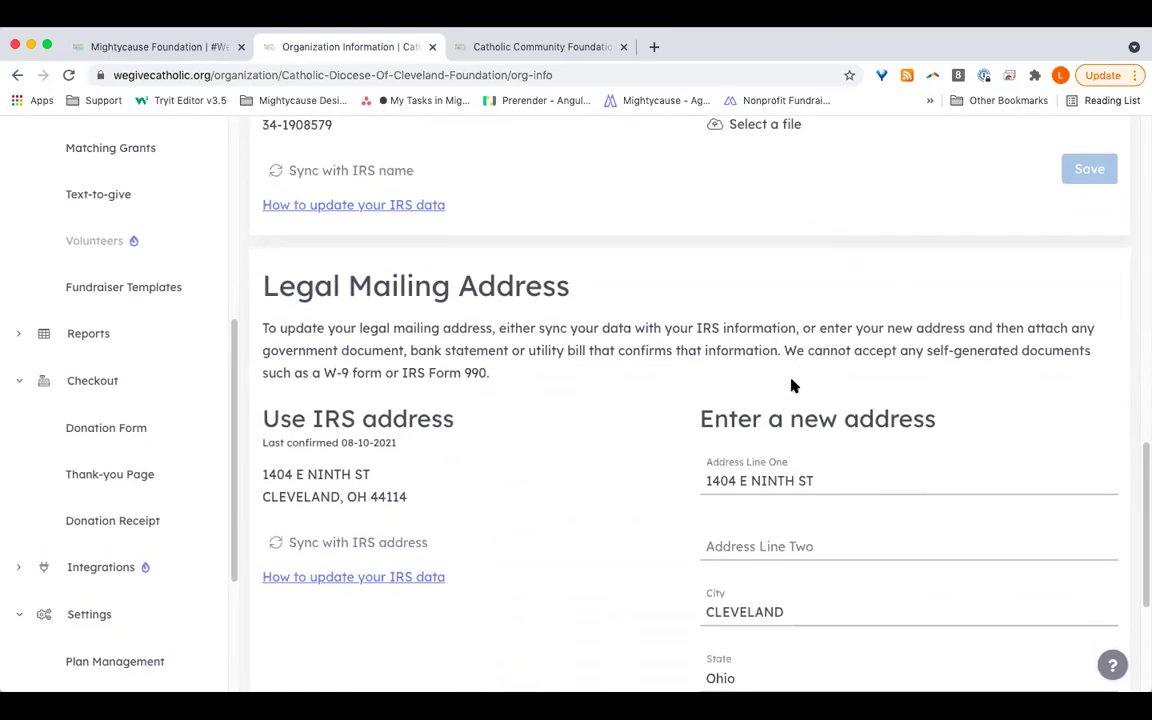
scroll(791, 386, down, 2)
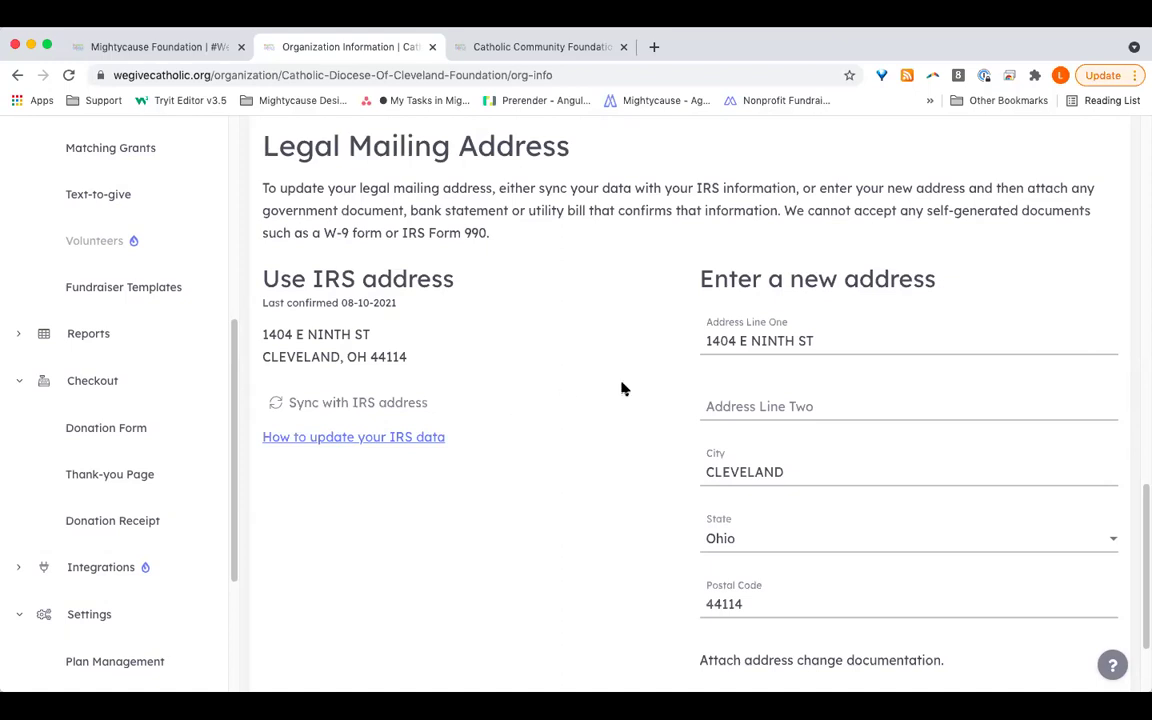
scroll(383, 383, down, 2)
scroll(119, 585, down, 3)
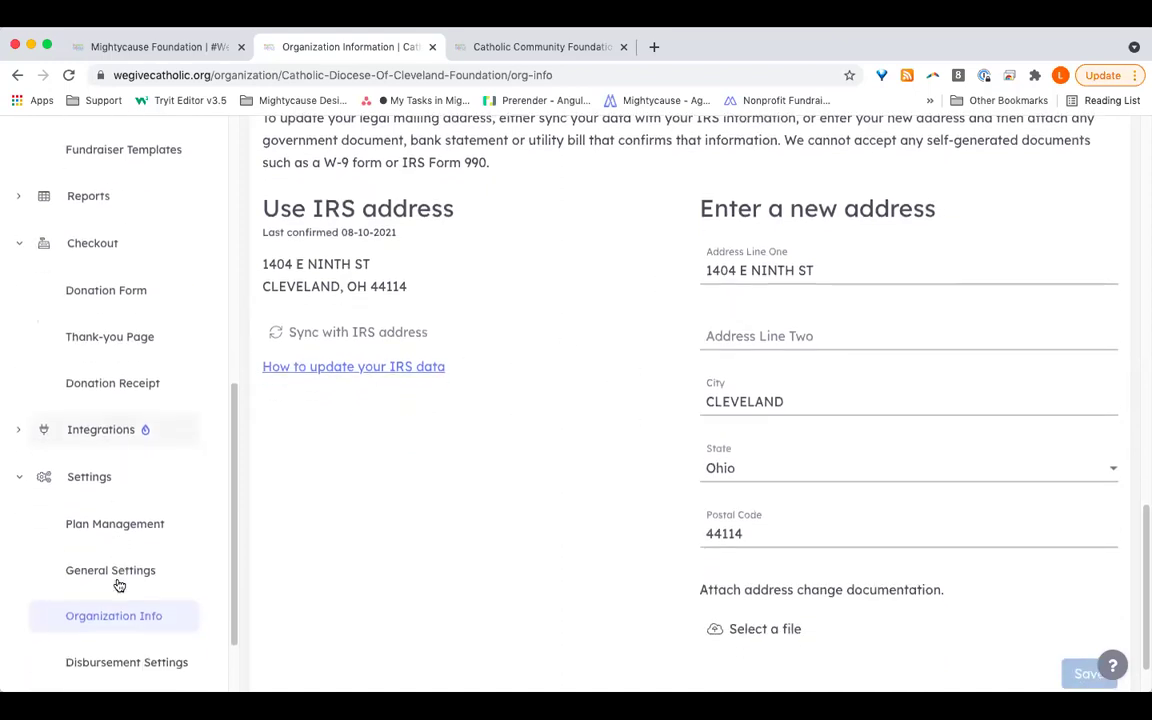
Step: From Settings, open Disbursement Settings and review the check disbursements and mailing address
click(130, 500)
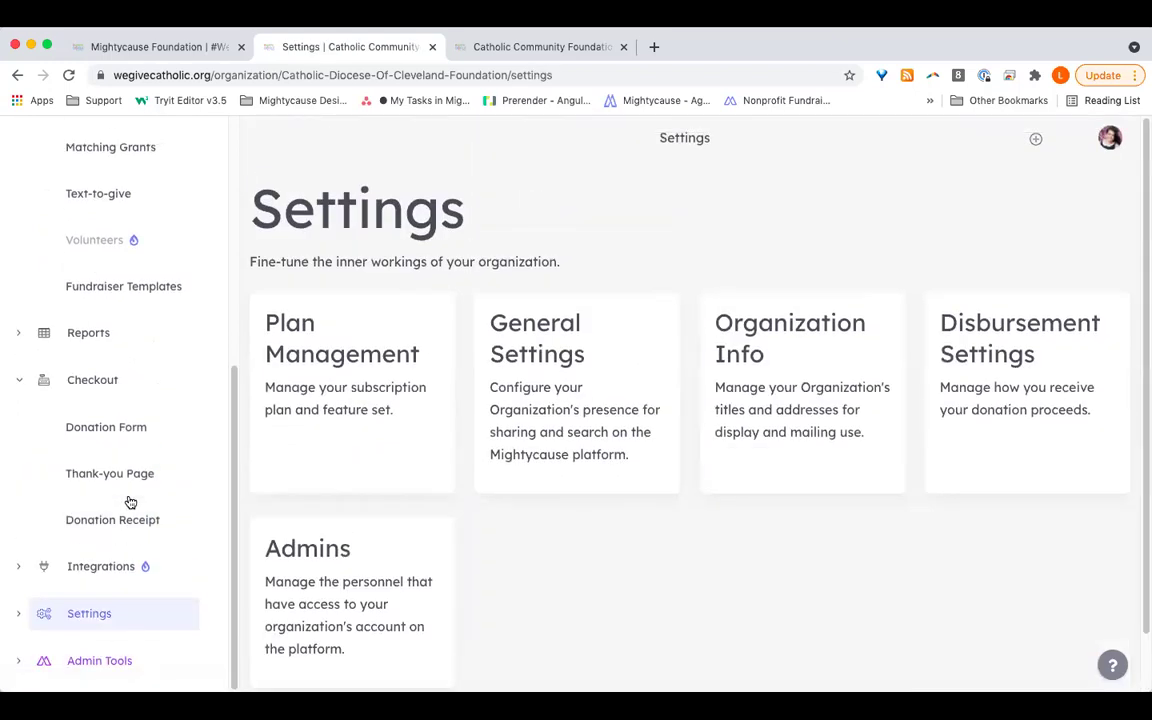
click(1068, 393)
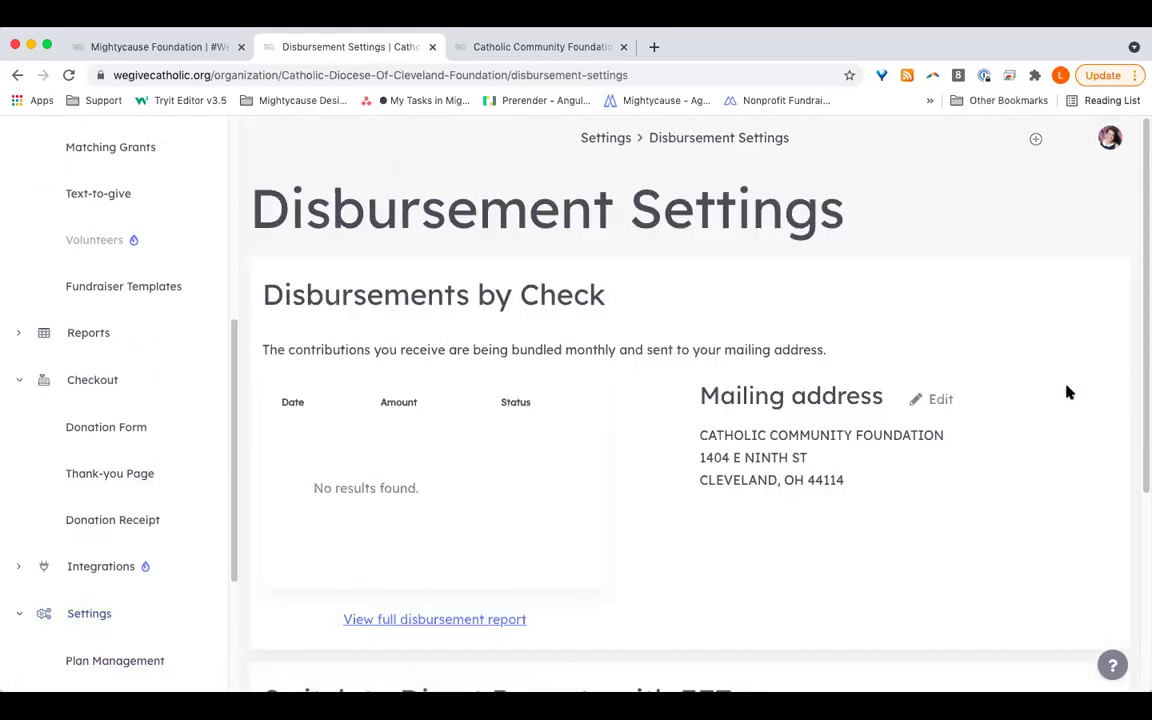
scroll(1068, 393, down, 2)
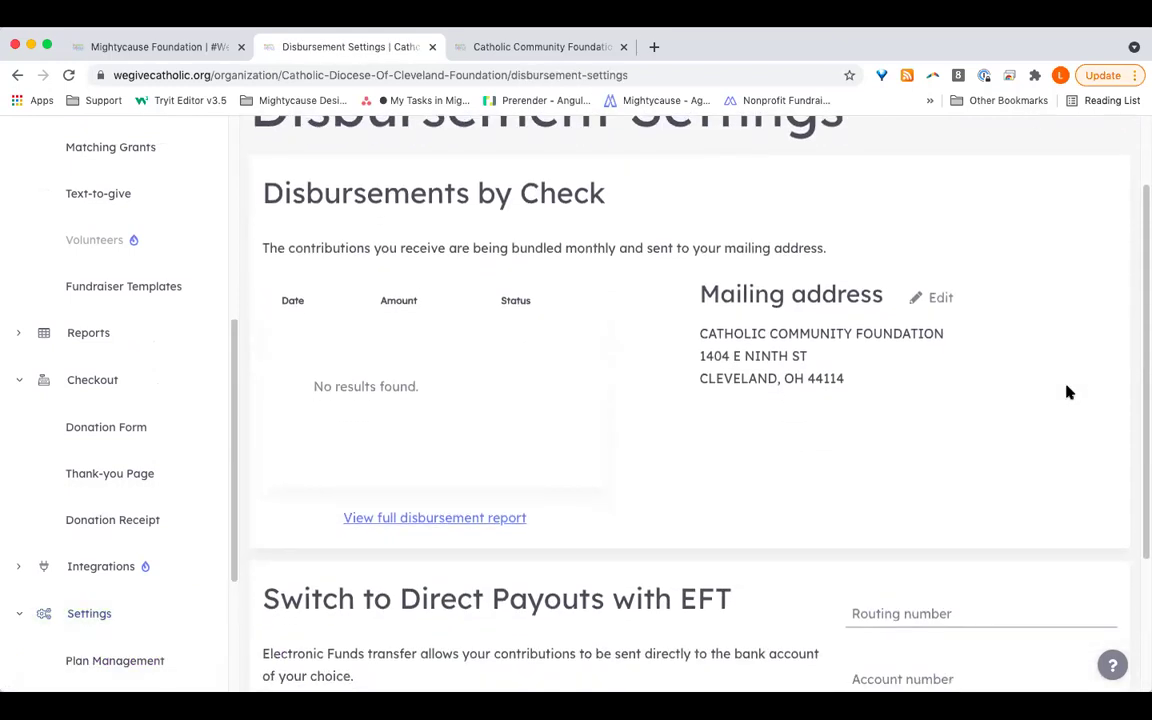
scroll(1068, 393, up, 1)
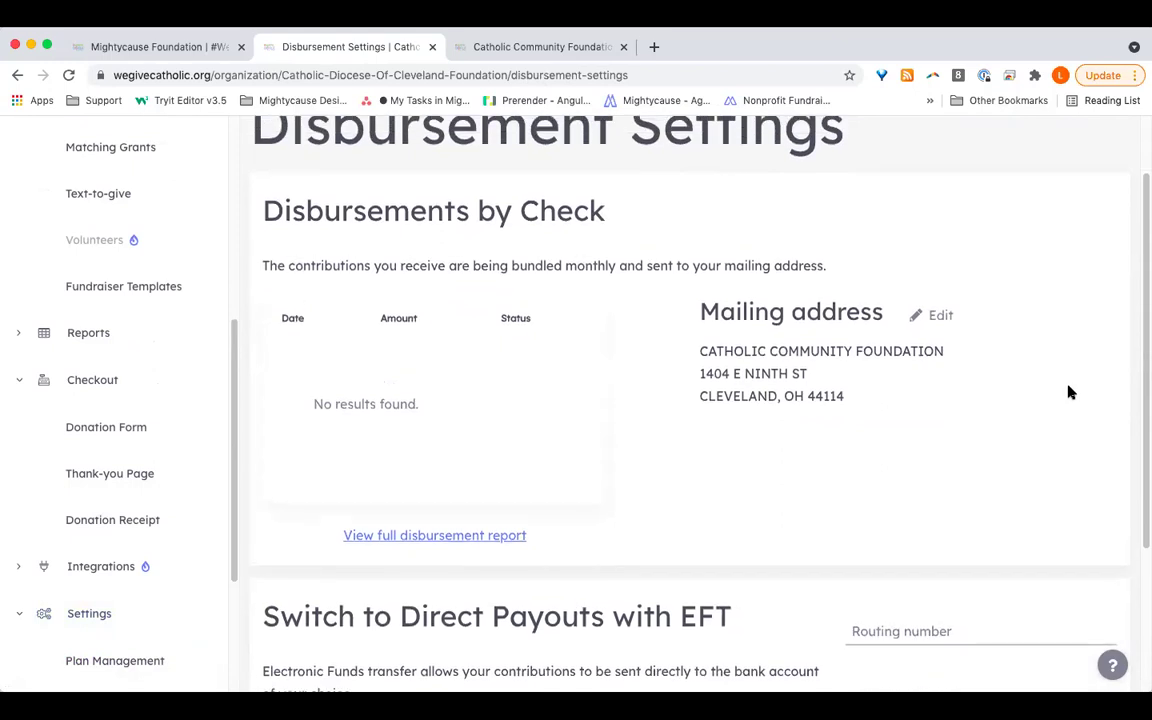
scroll(1068, 393, down, 5)
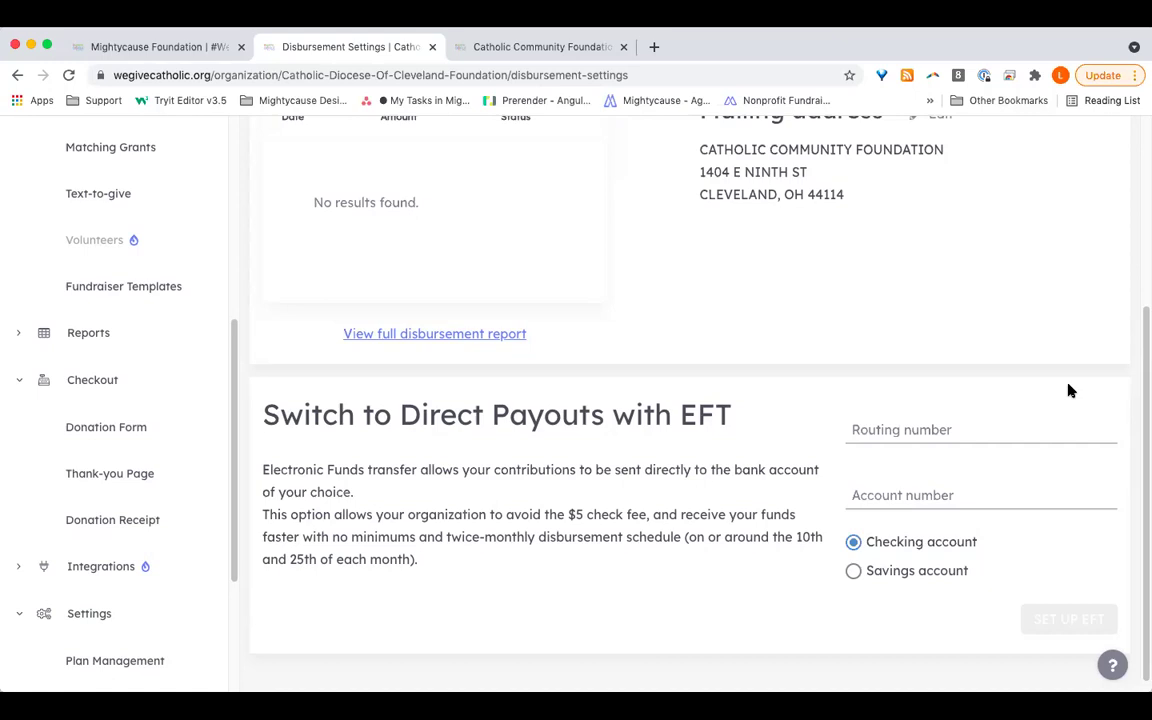
scroll(1068, 390, up, 5)
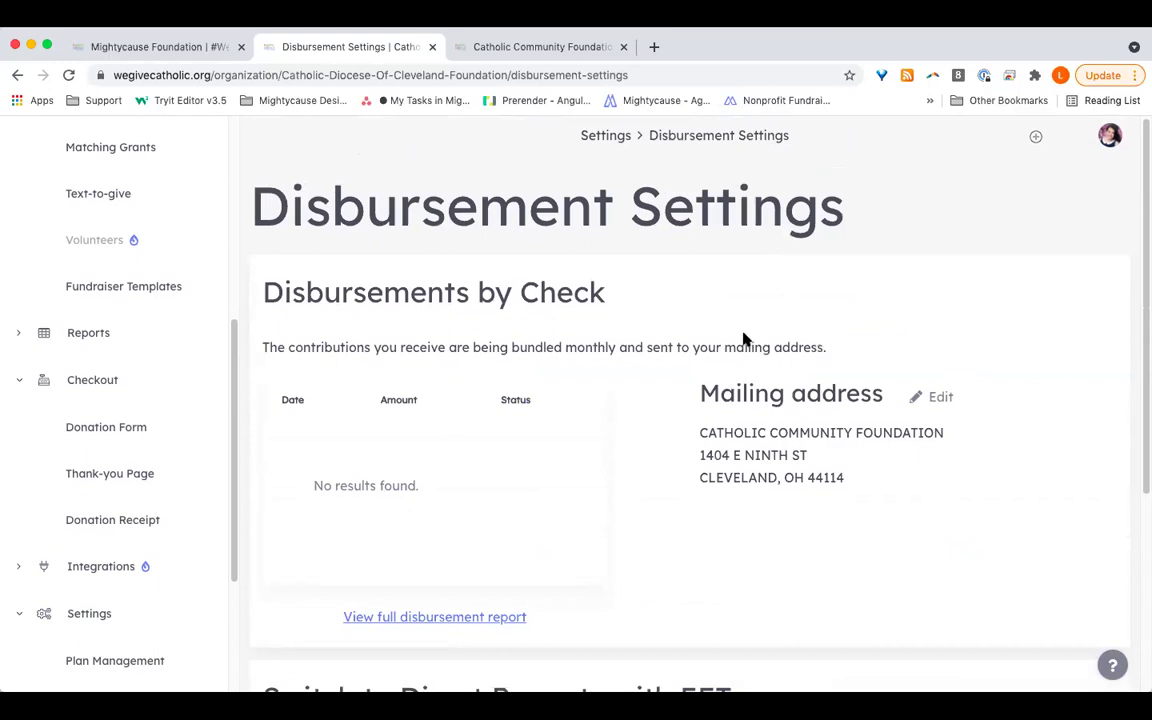
Step: From Reports, open the Disbursements report showing 0 of 0 entries
click(84, 339)
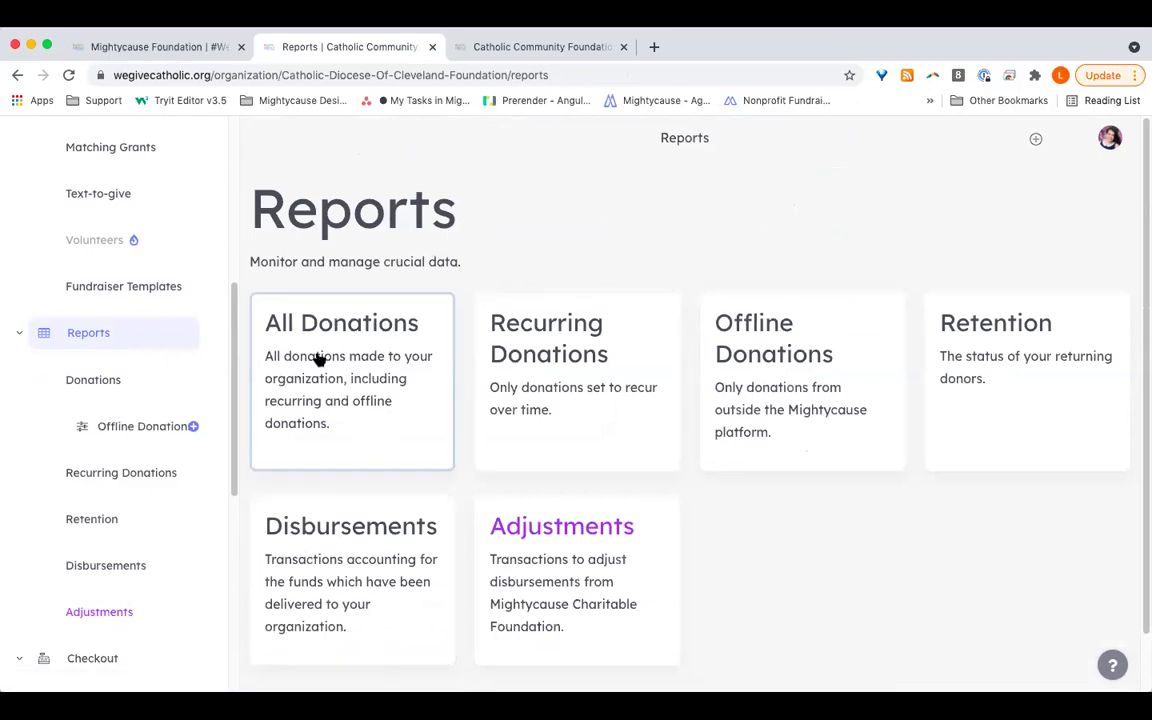
click(371, 578)
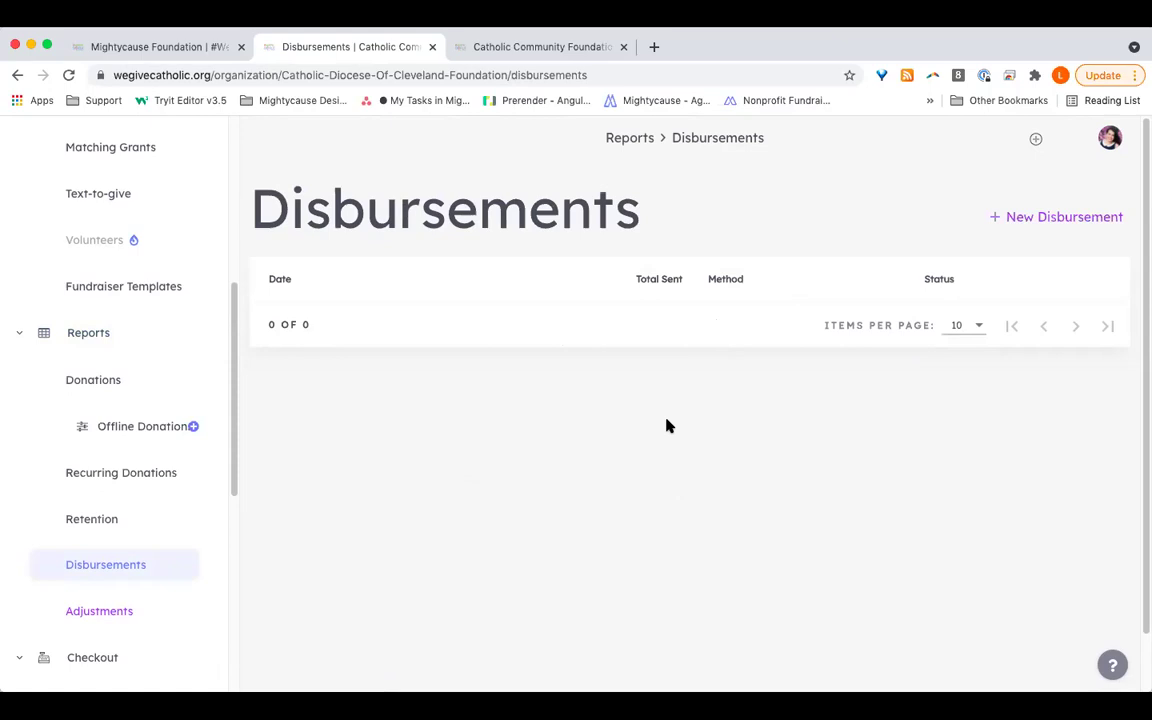
scroll(147, 504, down, 3)
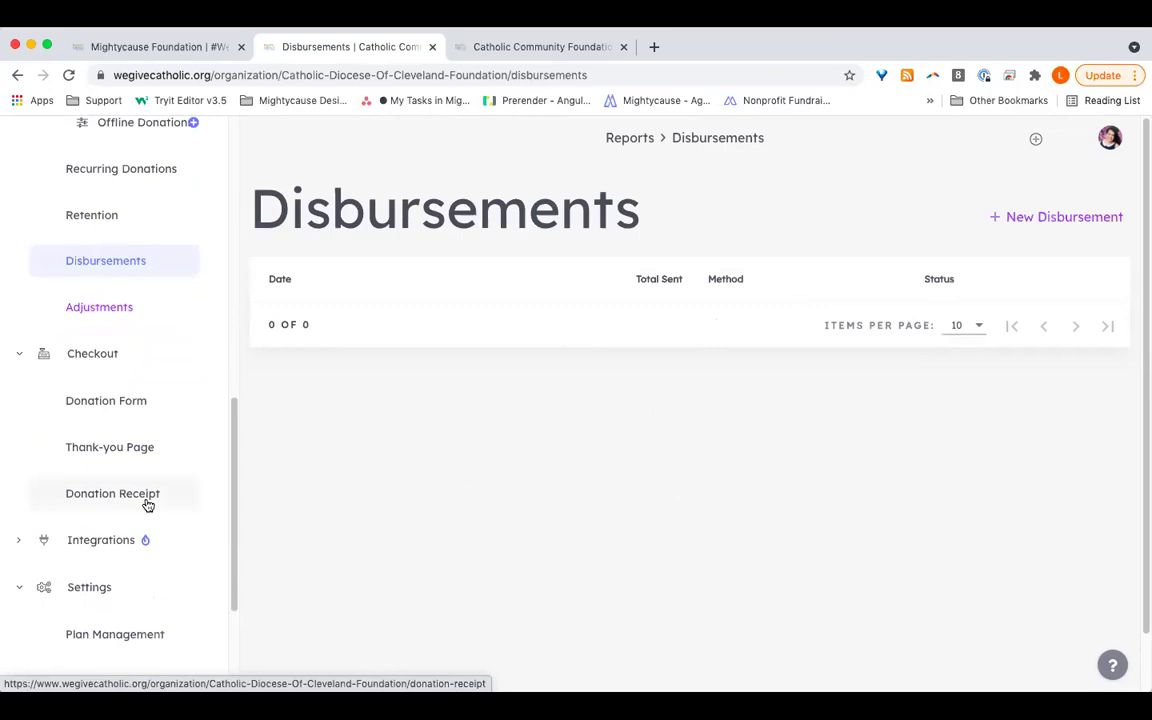
Step: From Settings, open Admins and start an empty Add New Admin form
click(123, 588)
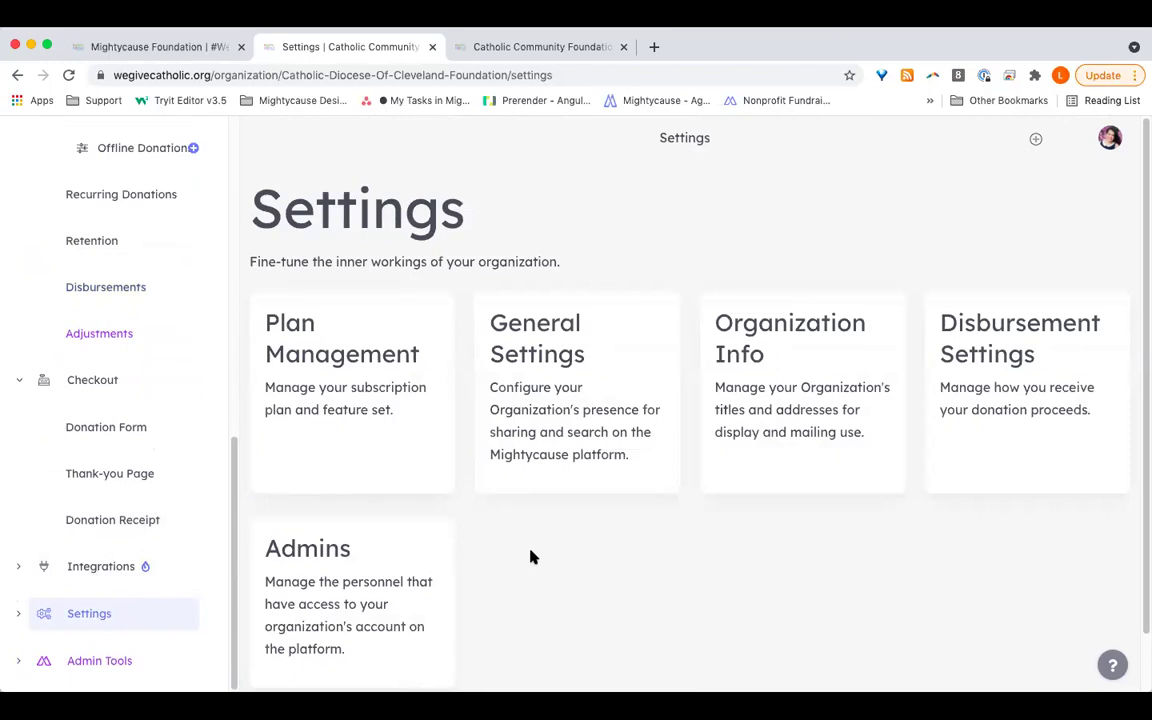
click(442, 550)
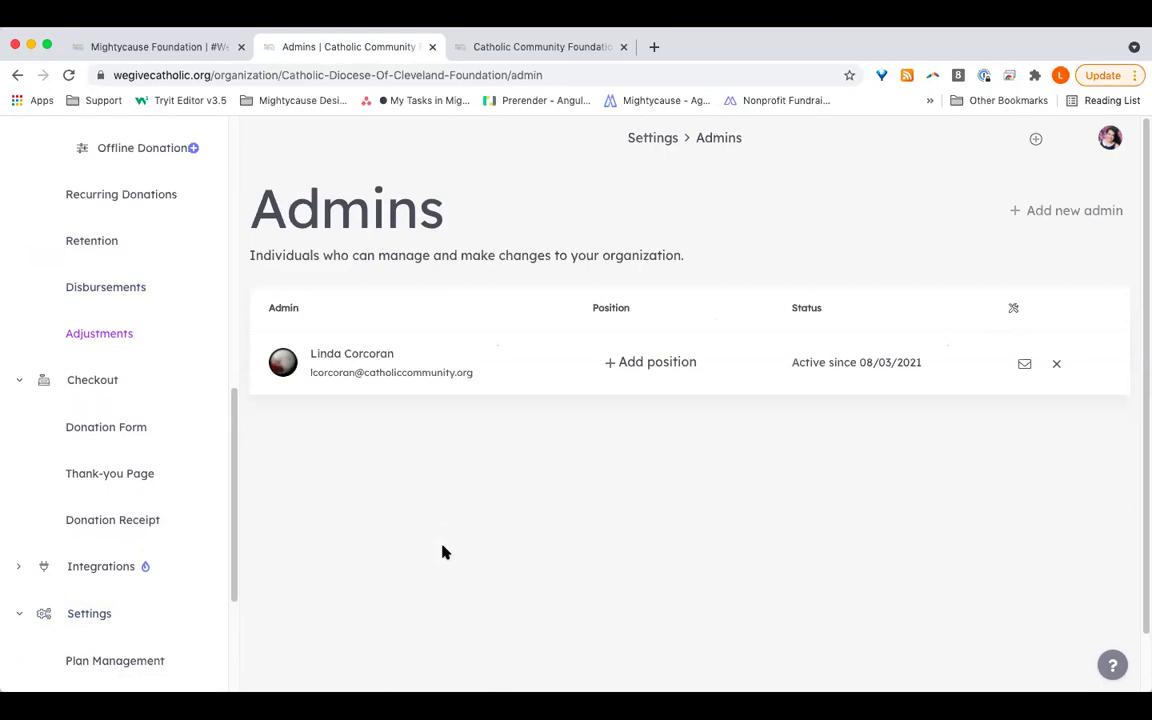
click(1066, 213)
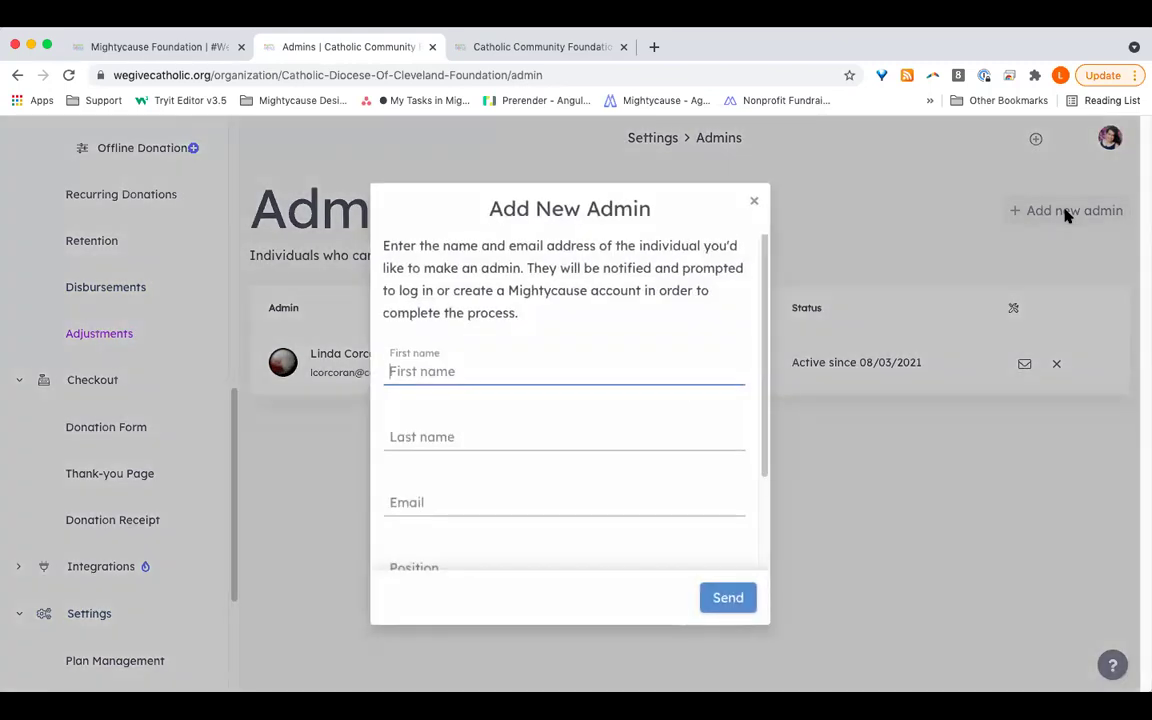
scroll(540, 442, down, 2)
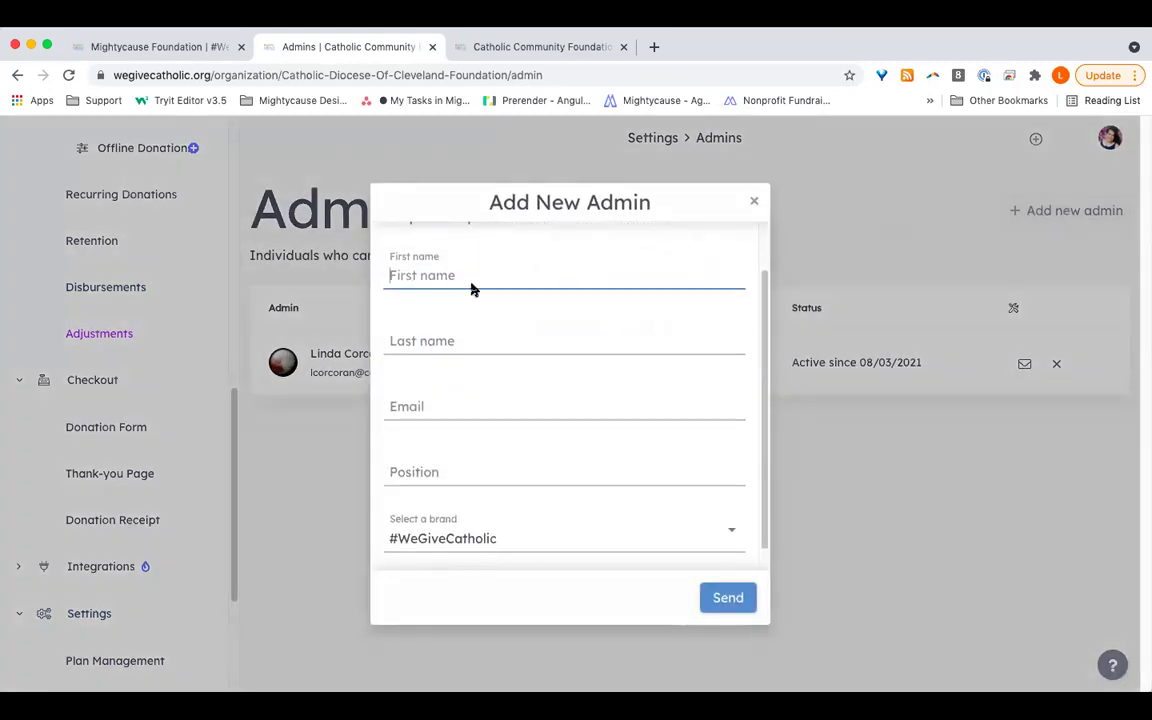
scroll(462, 442, down, 1)
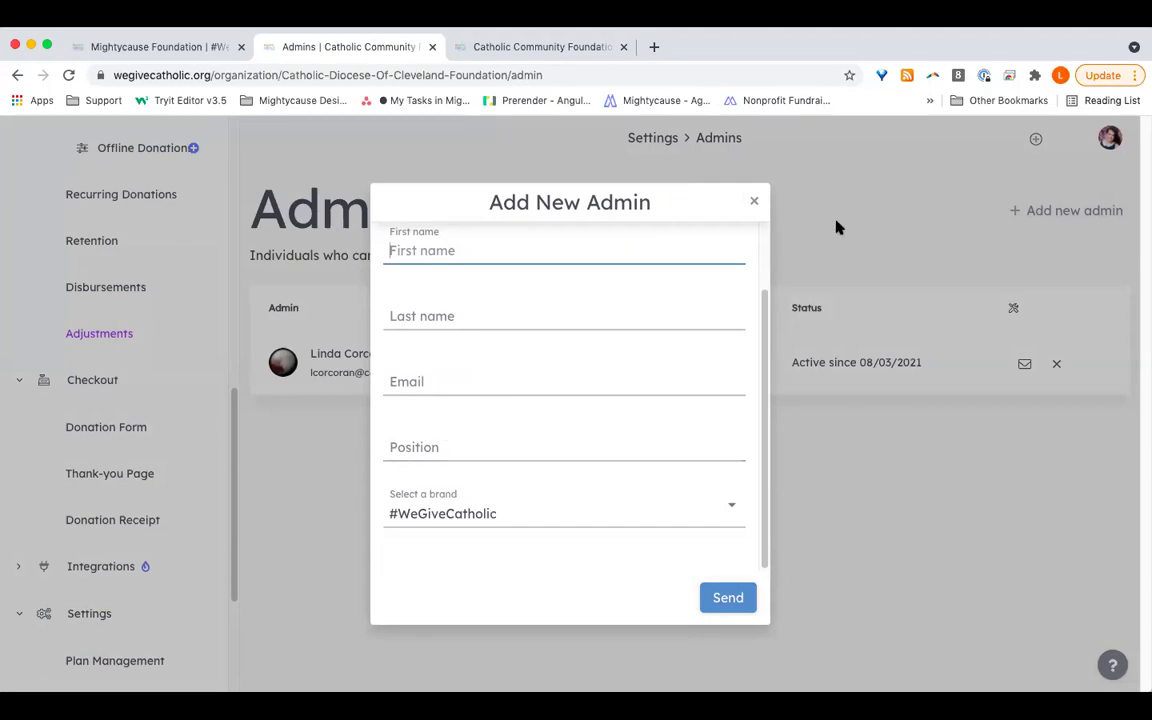
Step: Close the Add New Admin form without sending, then cancel removing the sole existing admin
click(755, 204)
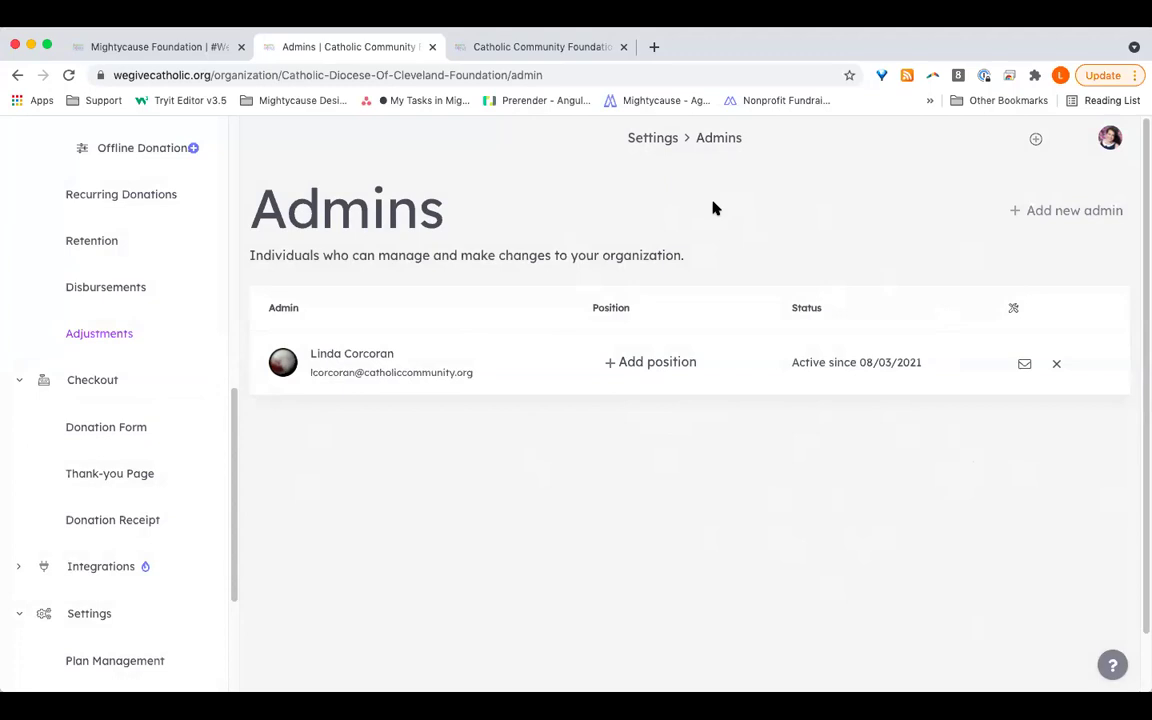
click(1057, 366)
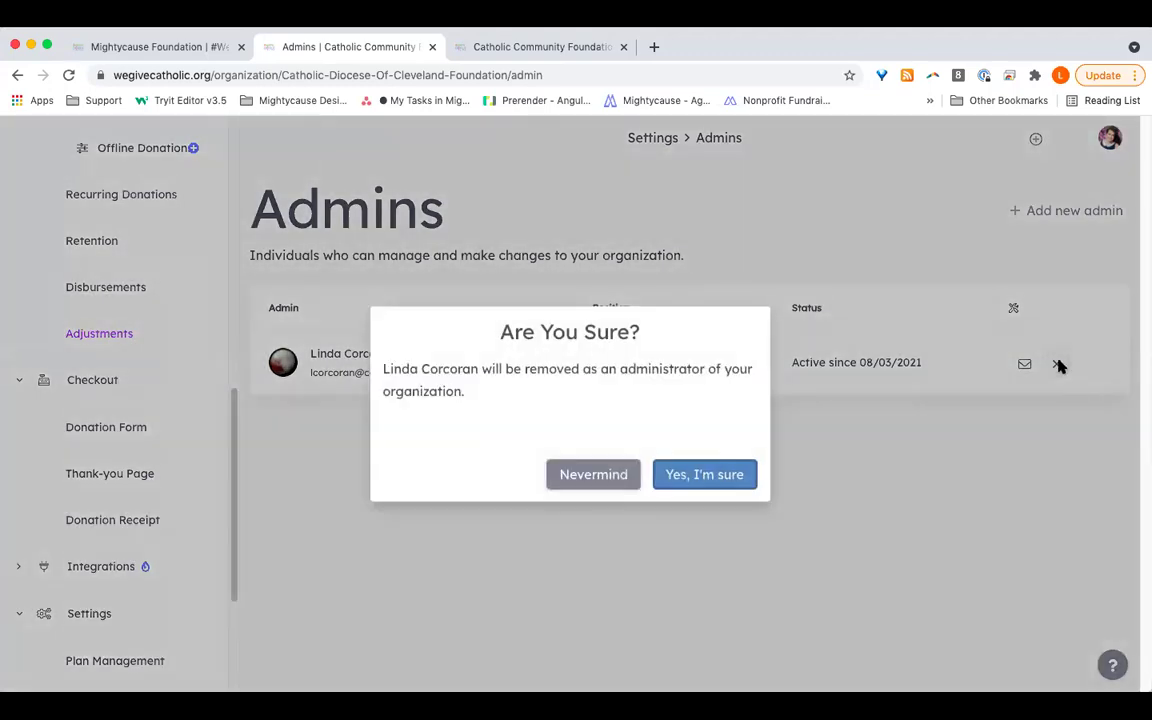
click(581, 482)
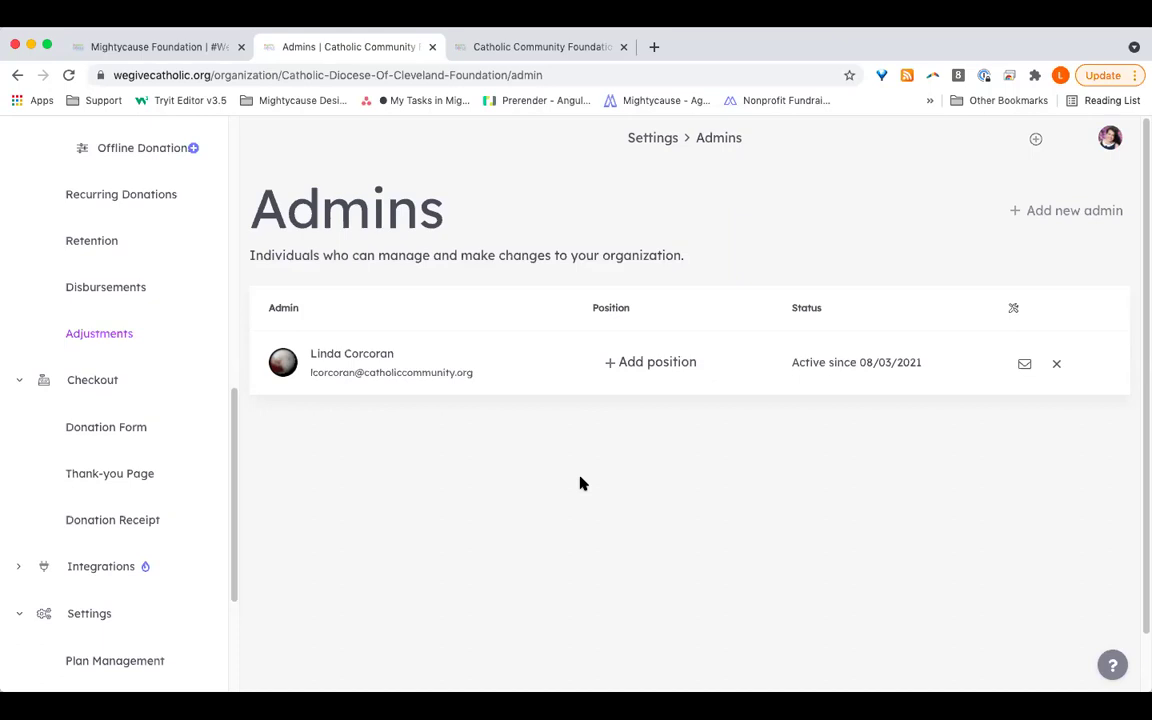
Step: Go back to Settings and reopen the Admins list
click(48, 631)
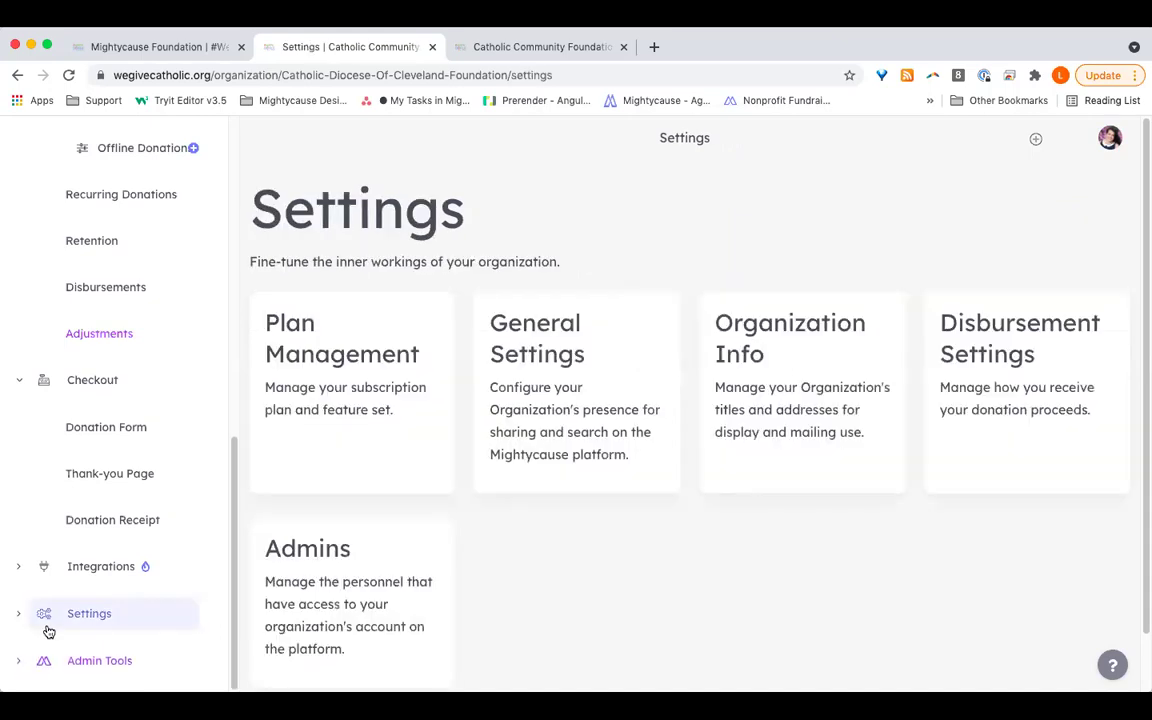
scroll(128, 391, up, 10)
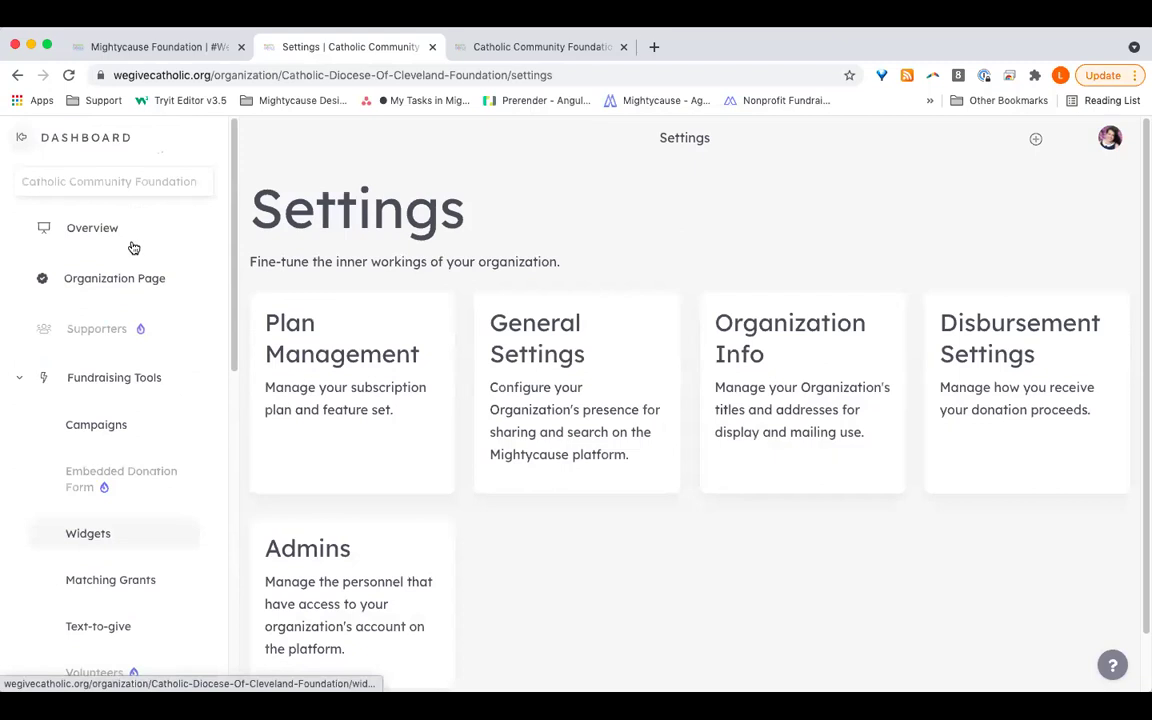
scroll(141, 545, down, 10)
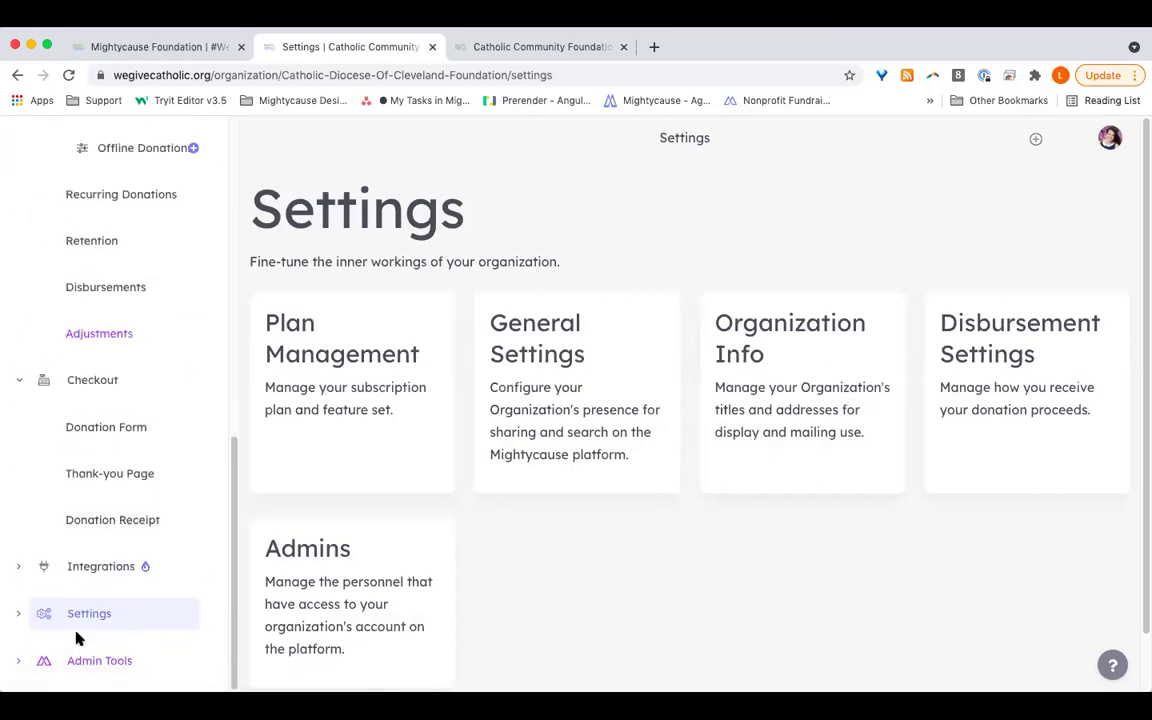
click(390, 571)
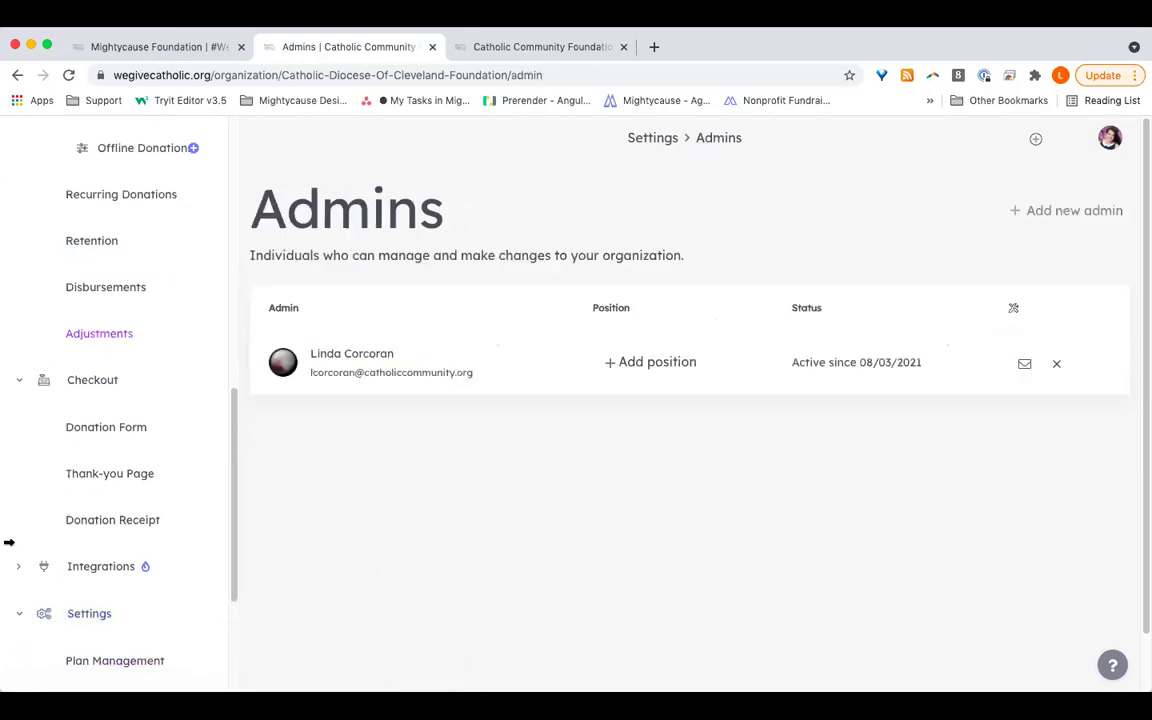
Step: Open the Catholic Community Foundation's Organization Page from the sidebar
scroll(59, 512, up, 5)
scroll(60, 513, up, 3)
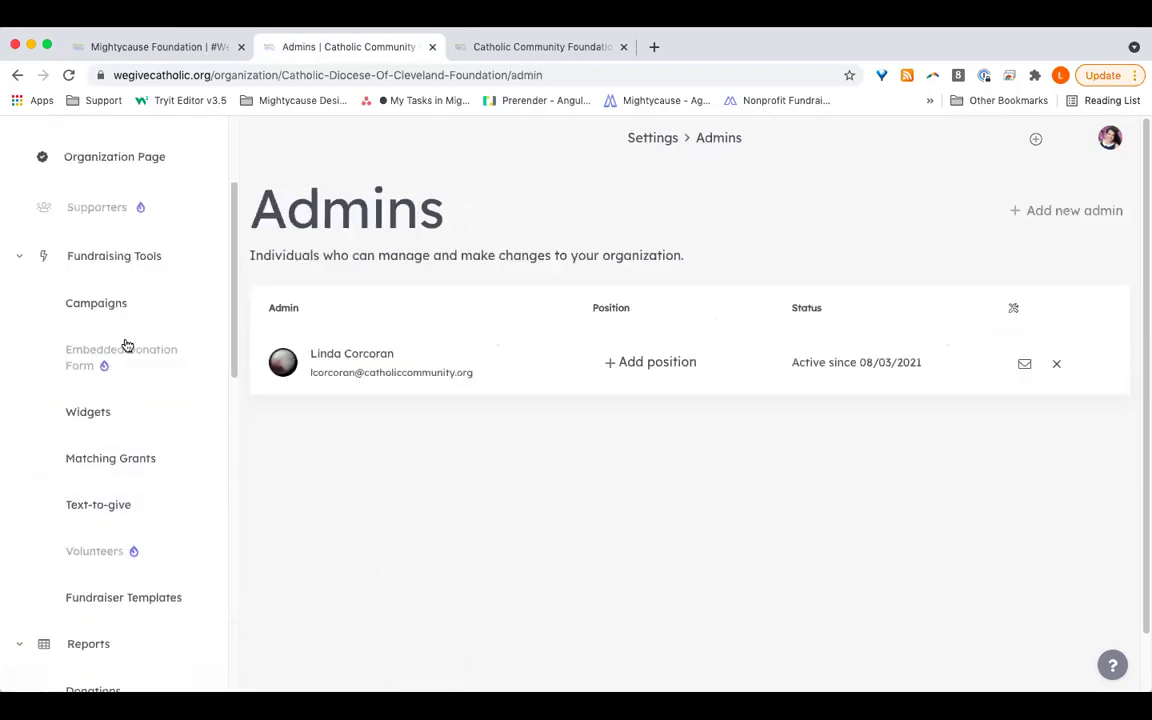
click(124, 292)
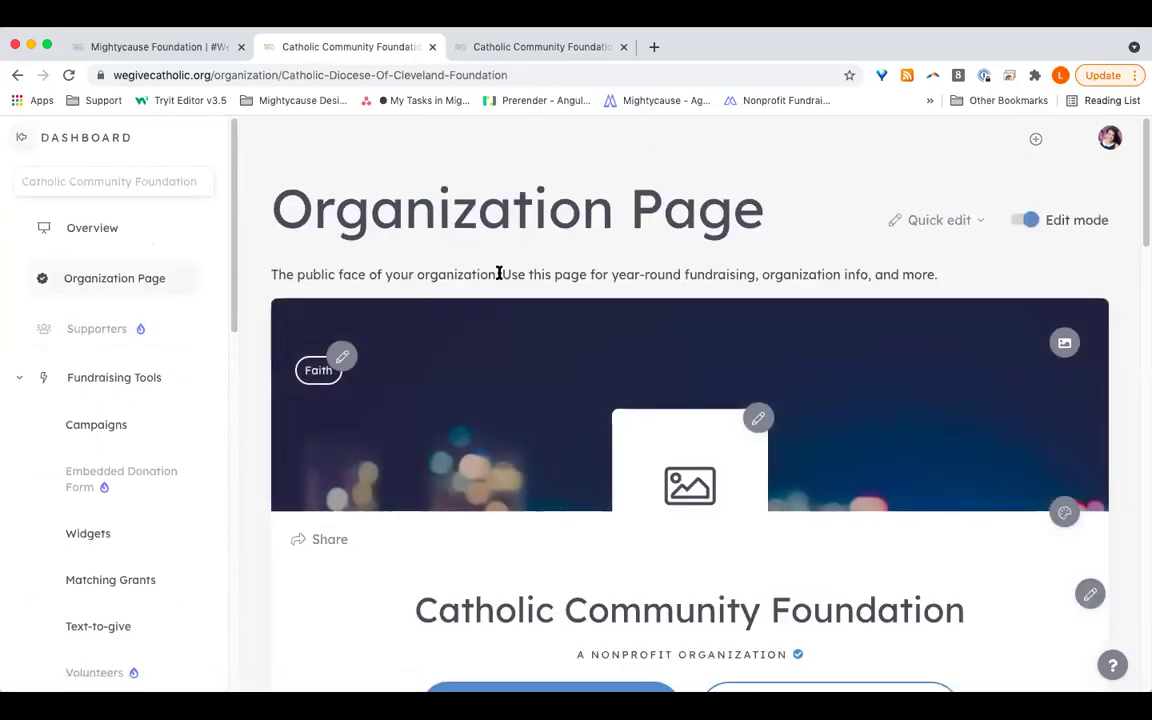
click(1116, 144)
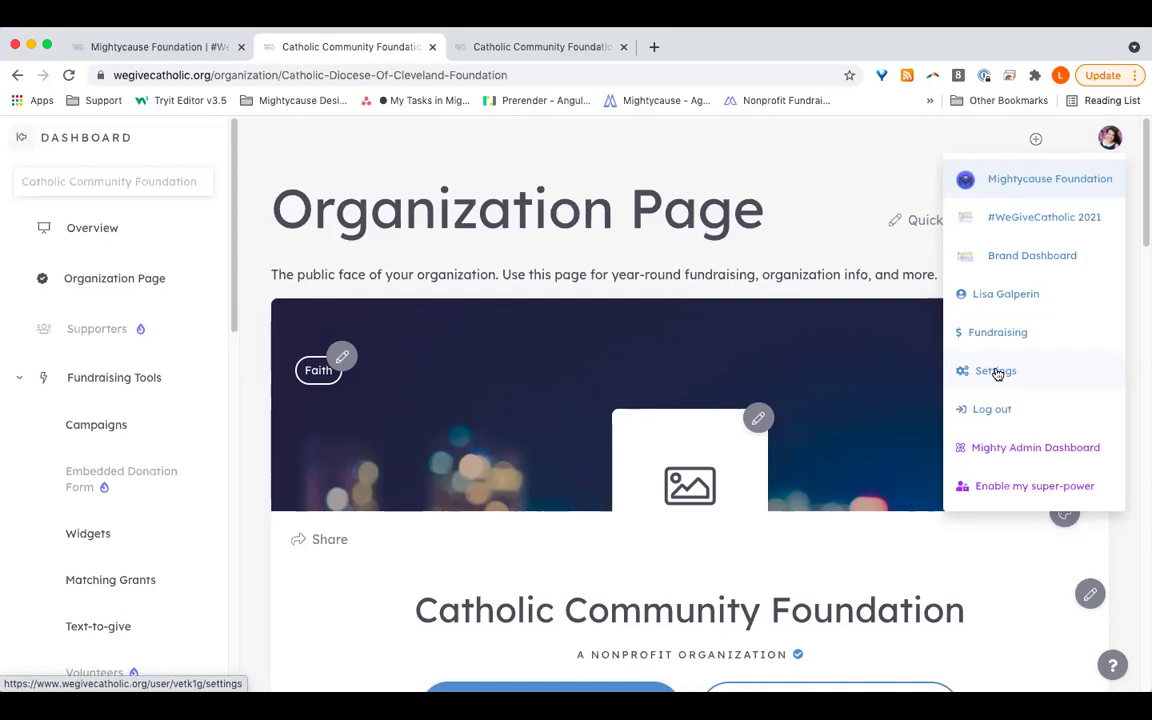
click(185, 262)
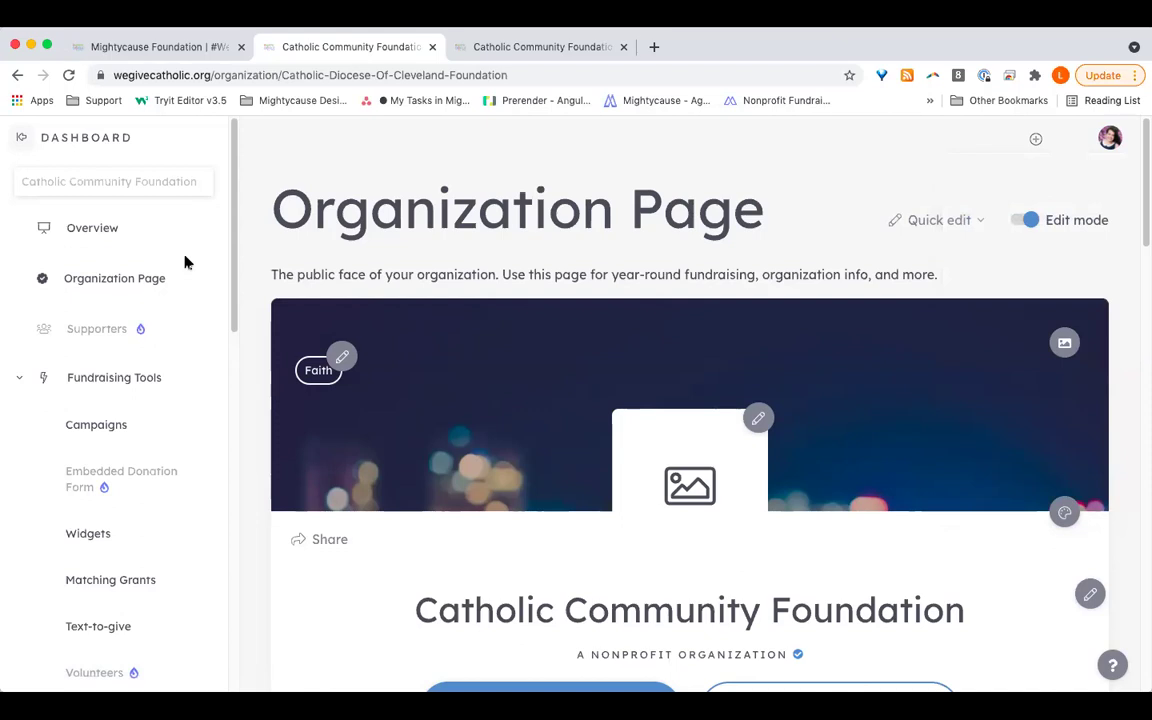
scroll(185, 262, down, 6)
scroll(140, 573, down, 2)
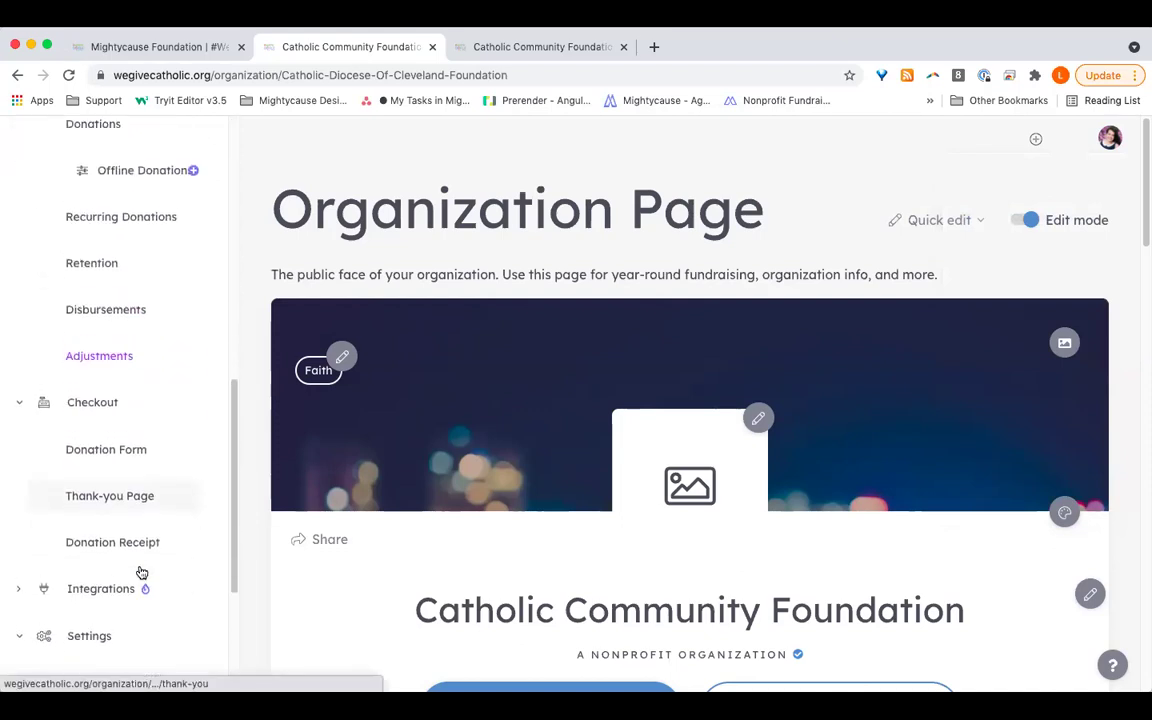